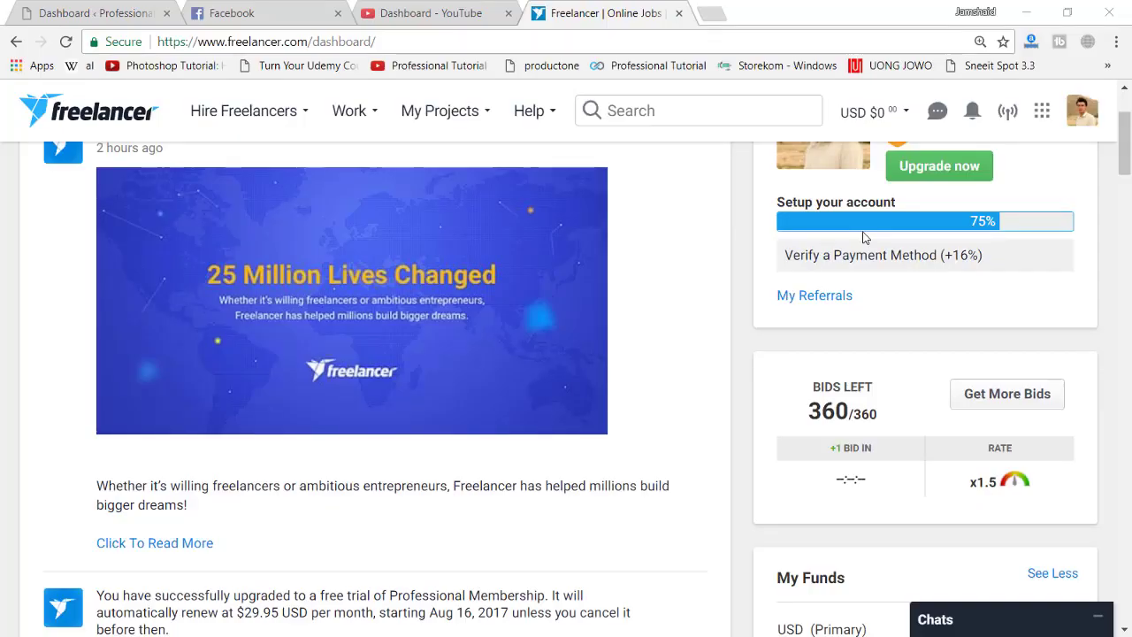
Look over the hiring options offered on the Freelancer dashboard.
mouse_move(342, 105)
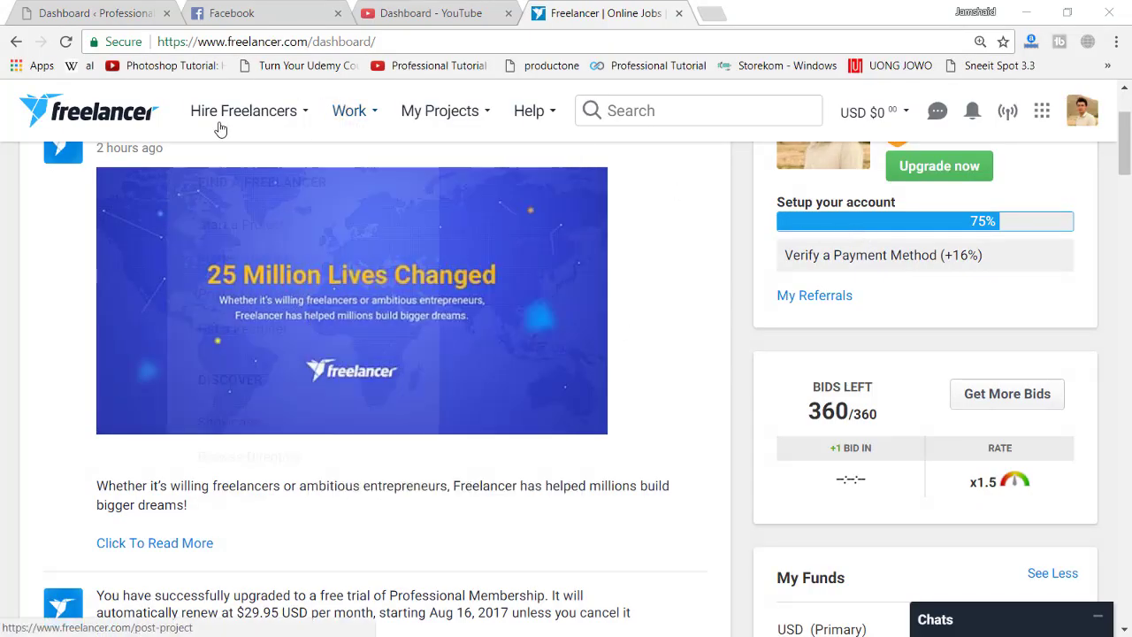
drag(1127, 165, 1128, 130)
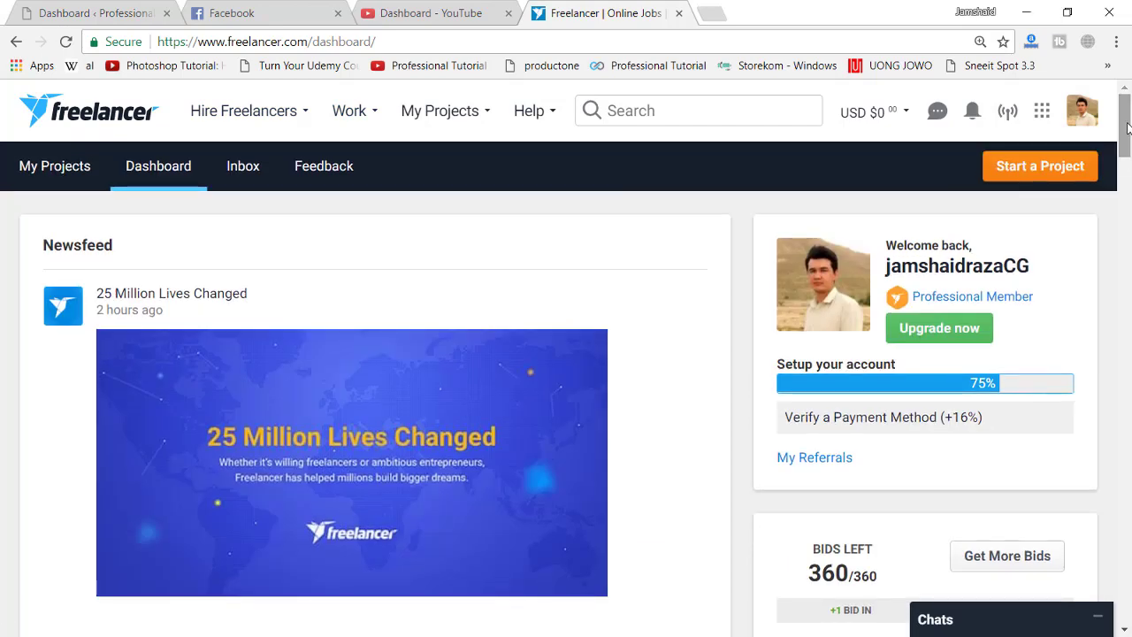
mouse_move(247, 127)
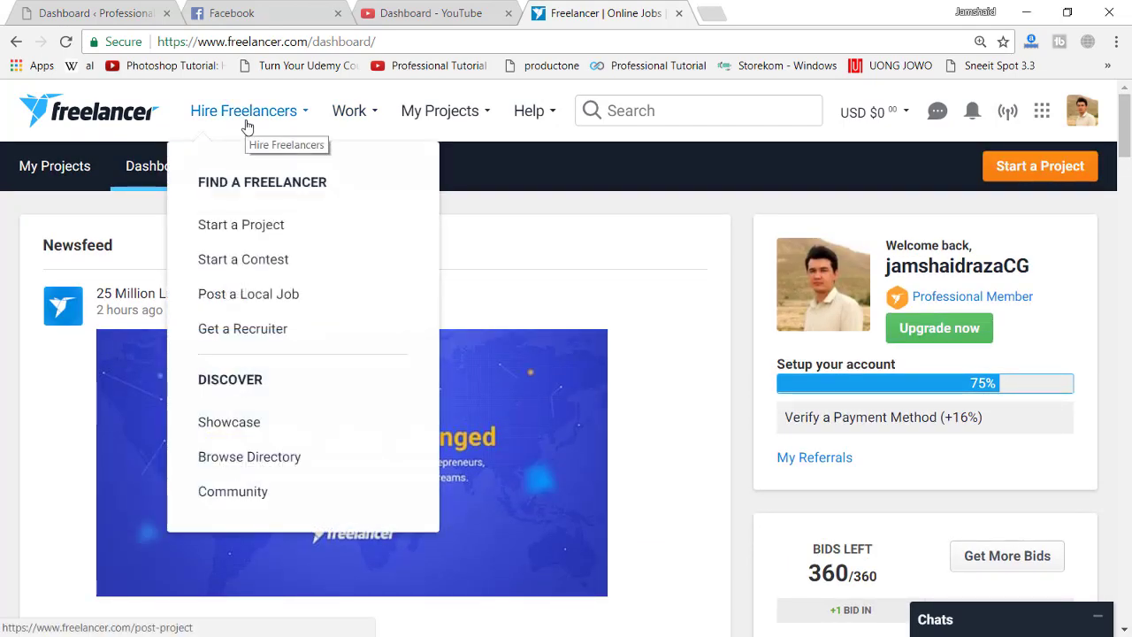
mouse_move(346, 122)
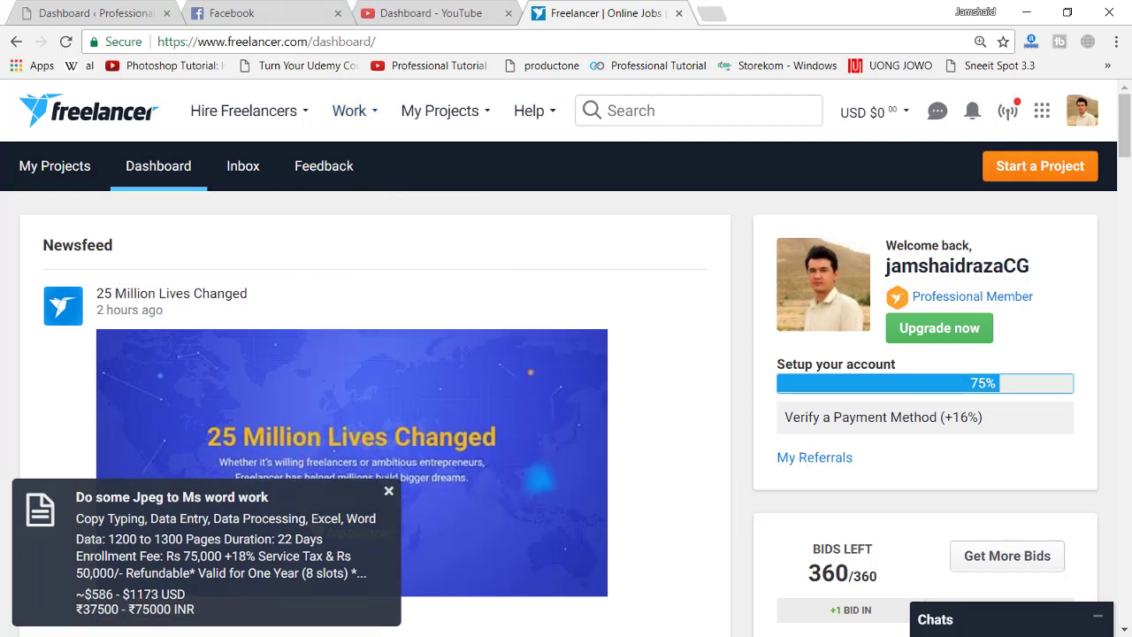
Enlarge the dashboard page to 125% zoom.
click(1116, 41)
click(1064, 207)
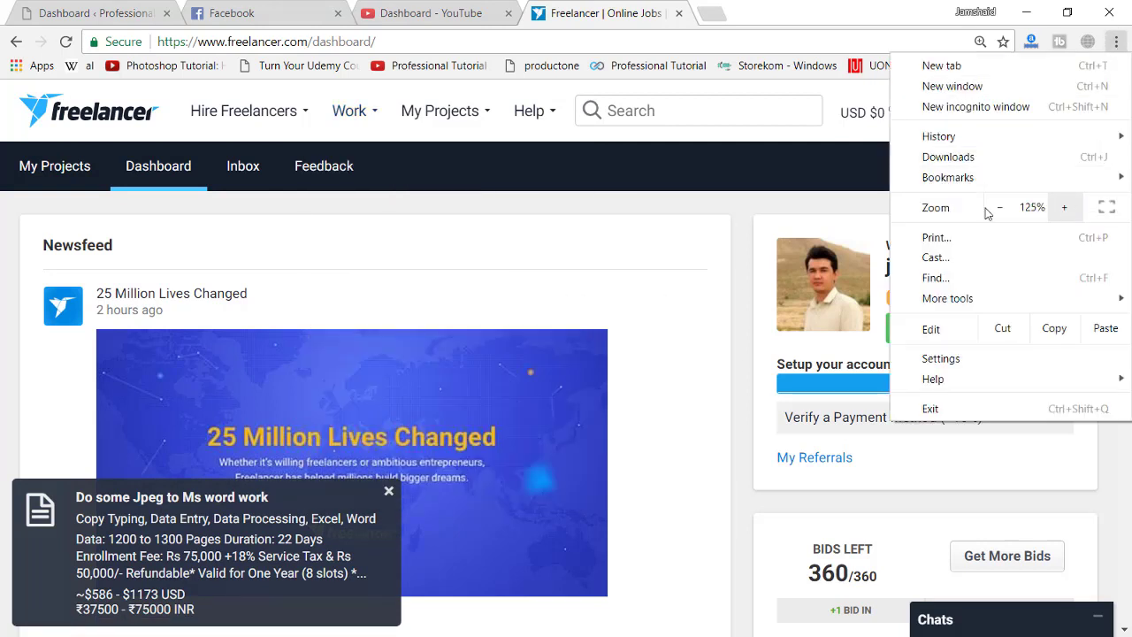
click(437, 224)
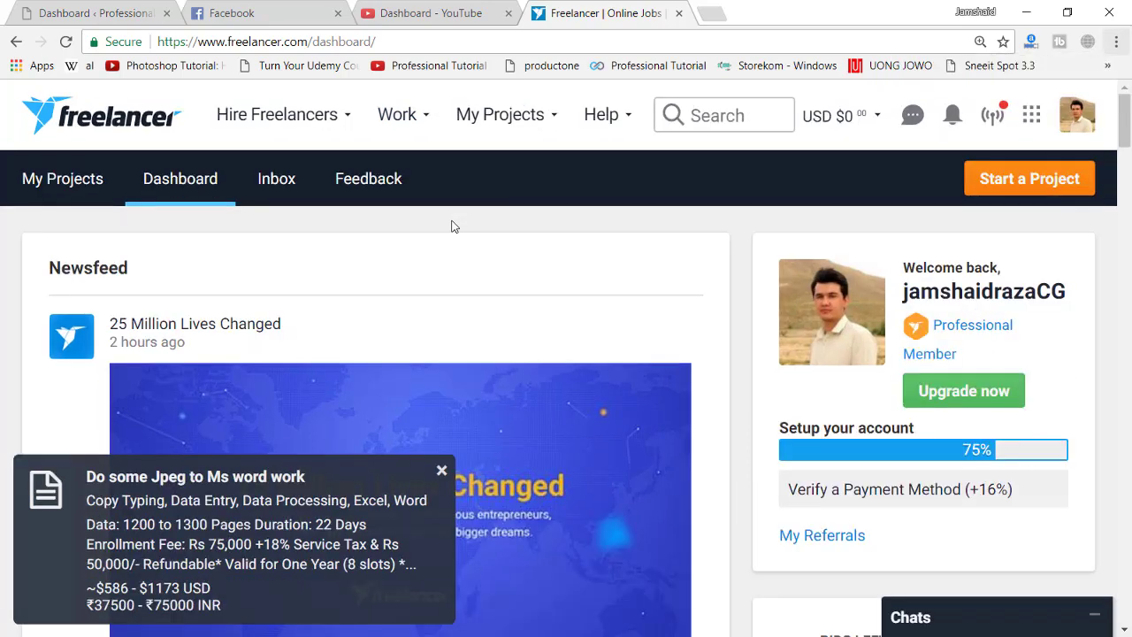
Check the contact suggestions offered by the site search and the account balances in USD, AUD and HKD.
click(697, 120)
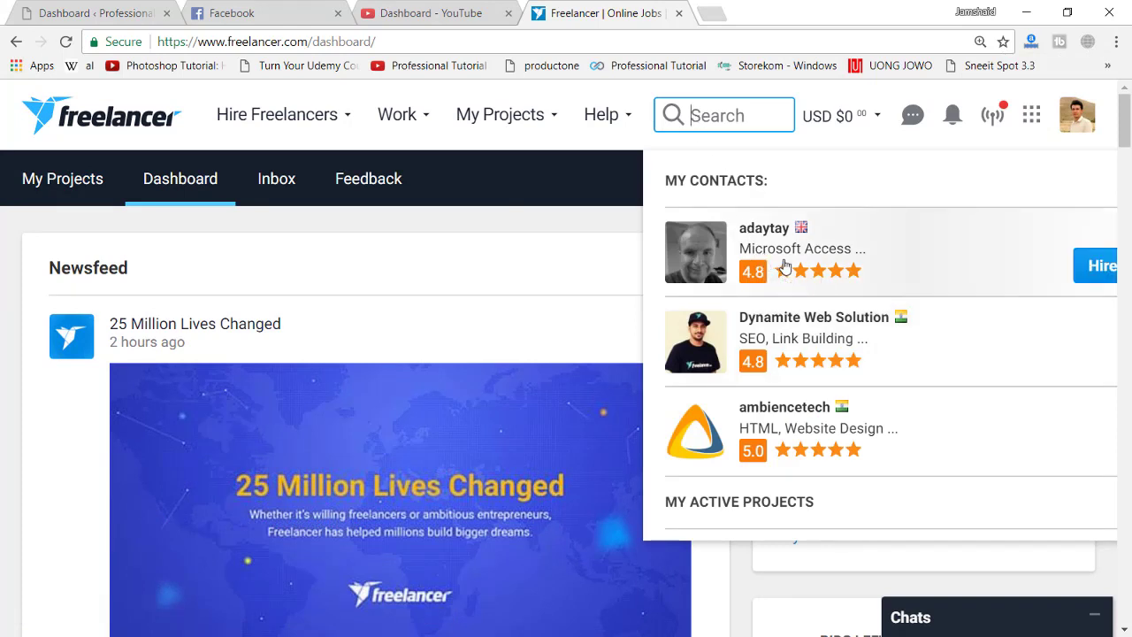
click(837, 119)
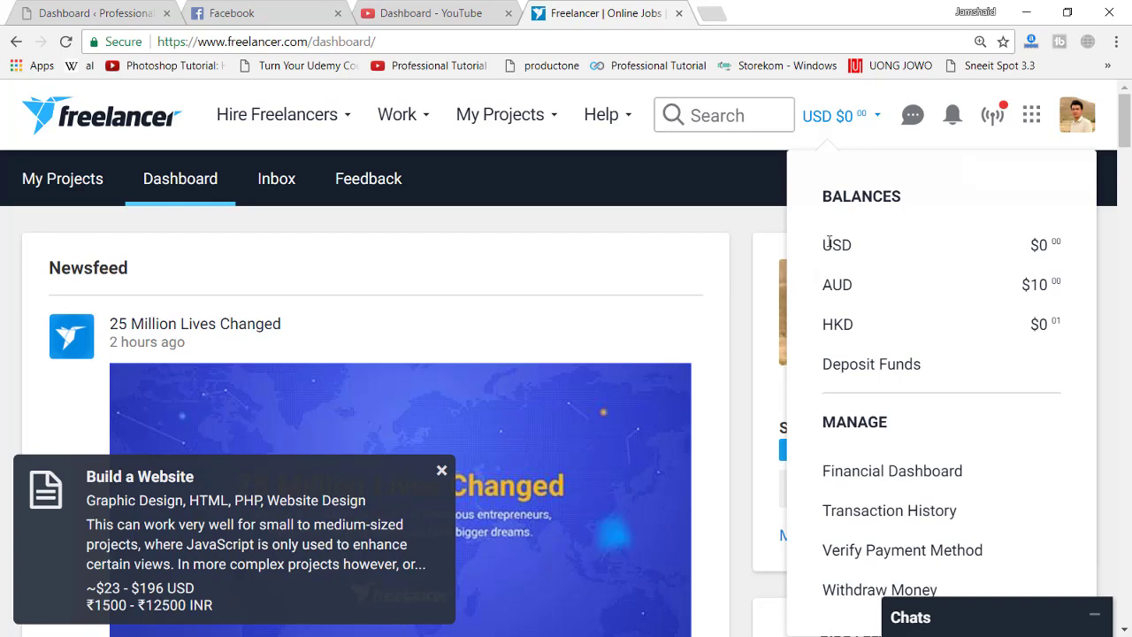
drag(822, 242, 849, 244)
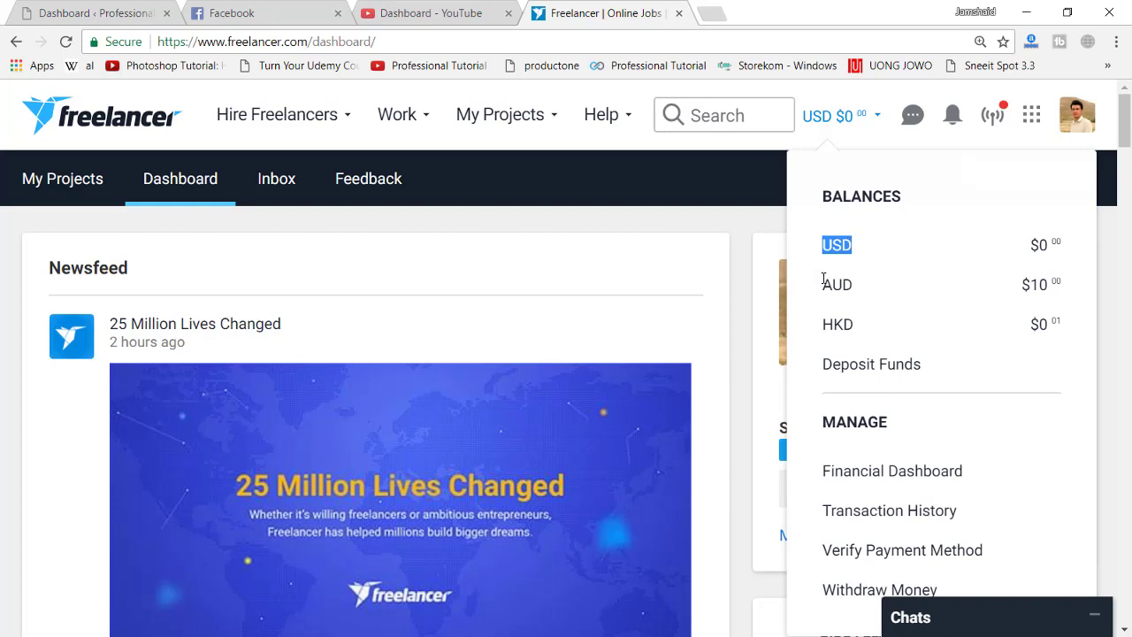
drag(856, 283, 845, 281)
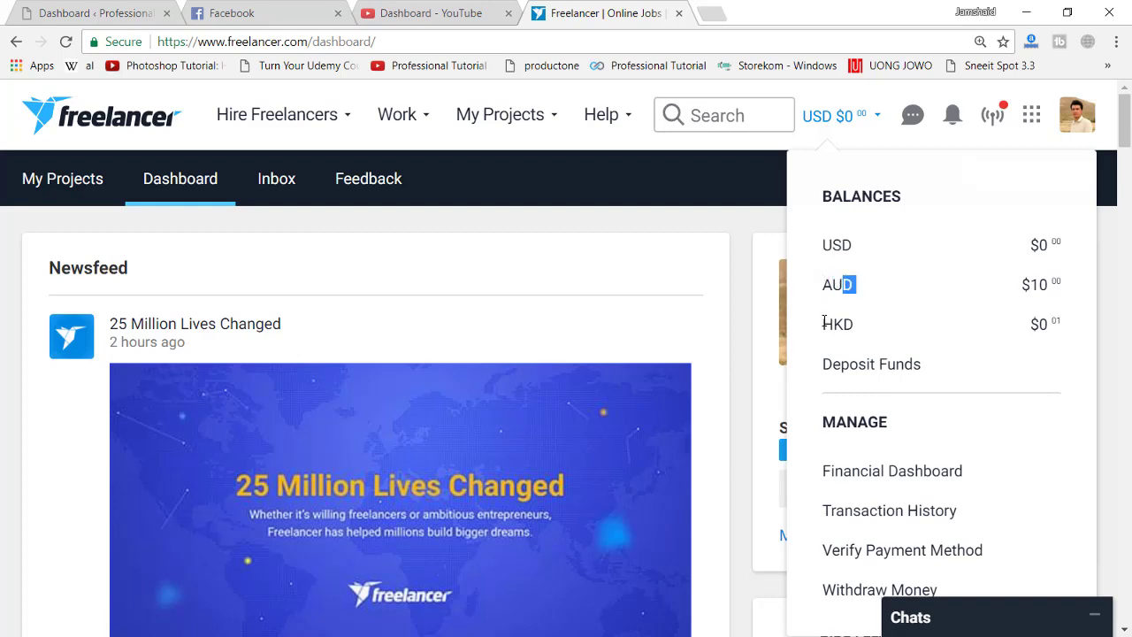
drag(823, 323, 840, 324)
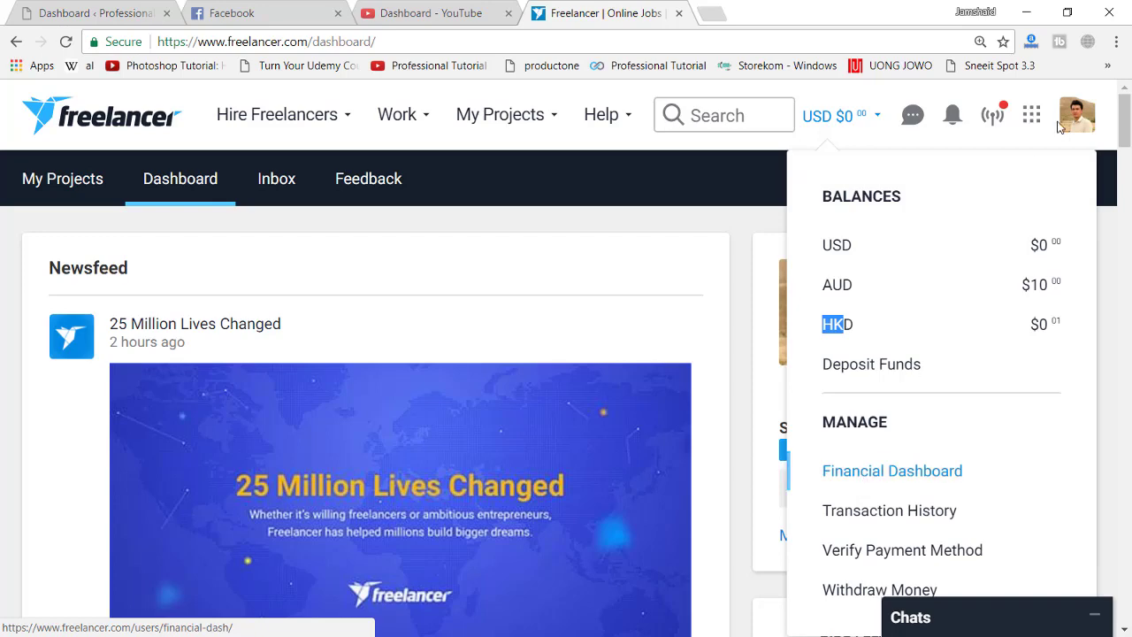
Show the list of recent messages.
click(1116, 42)
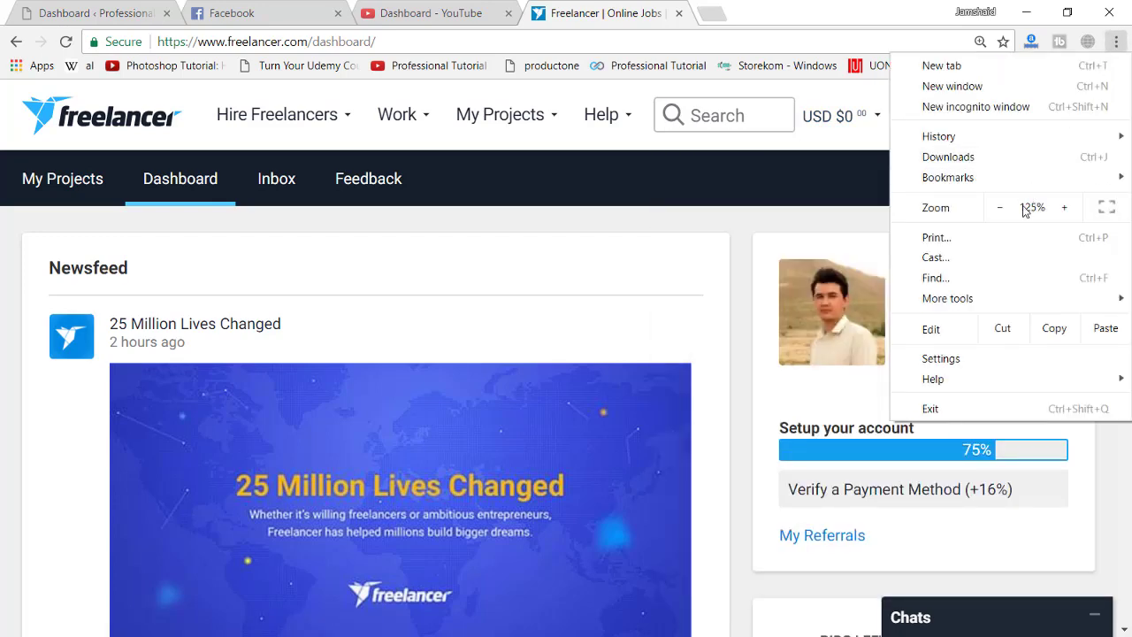
click(862, 186)
click(911, 118)
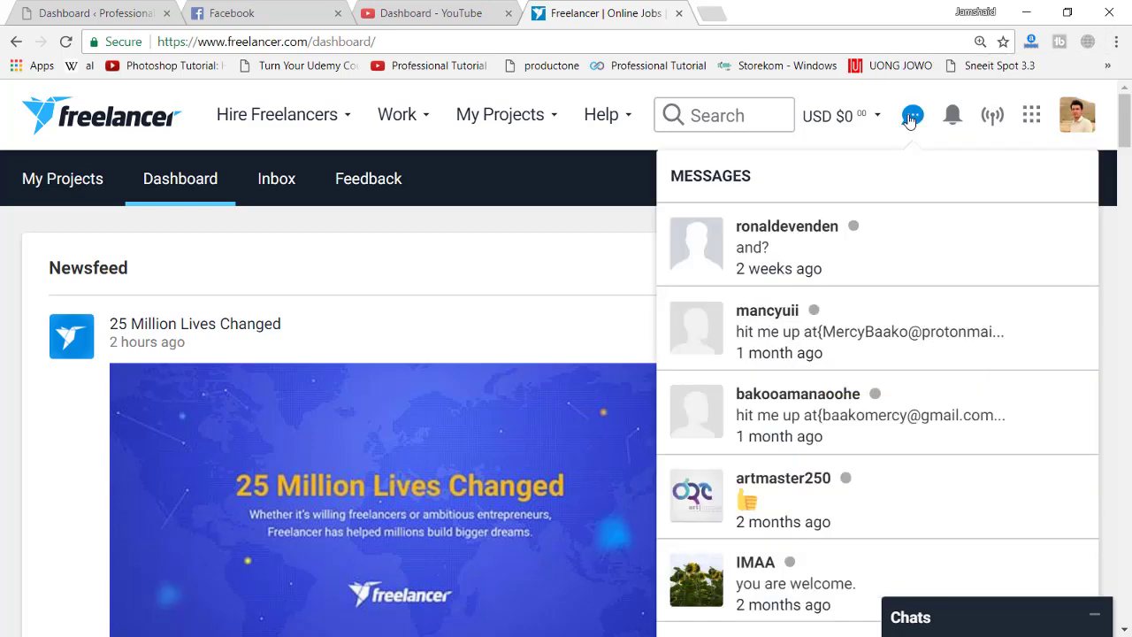
click(912, 116)
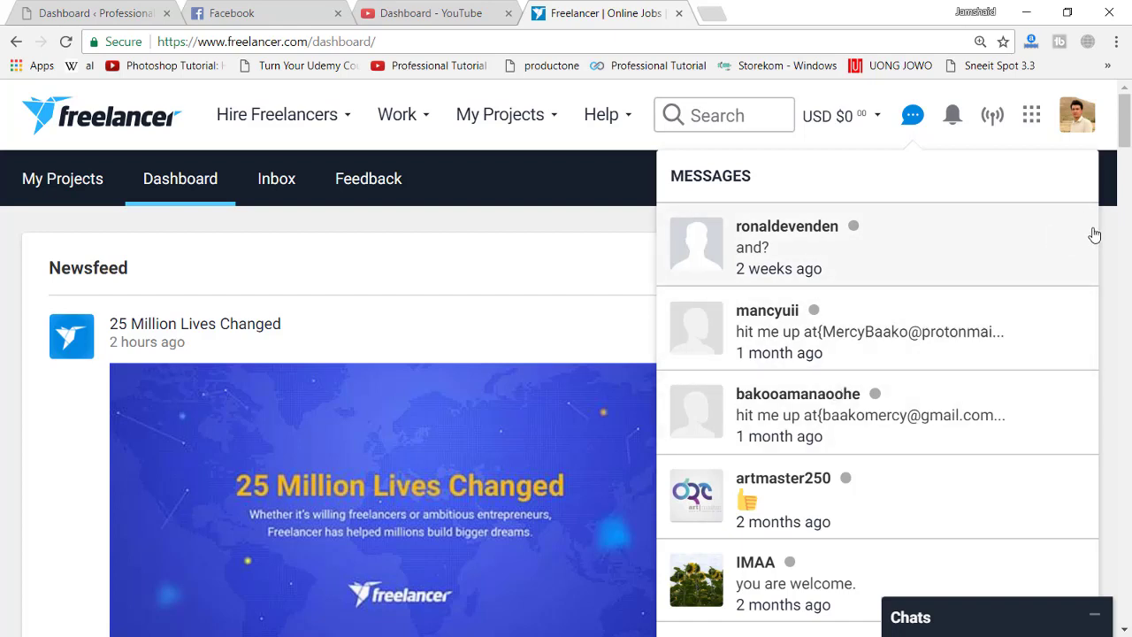
Read the price negotiation in the chat about the oil and energy logo project, and close the chat.
click(784, 502)
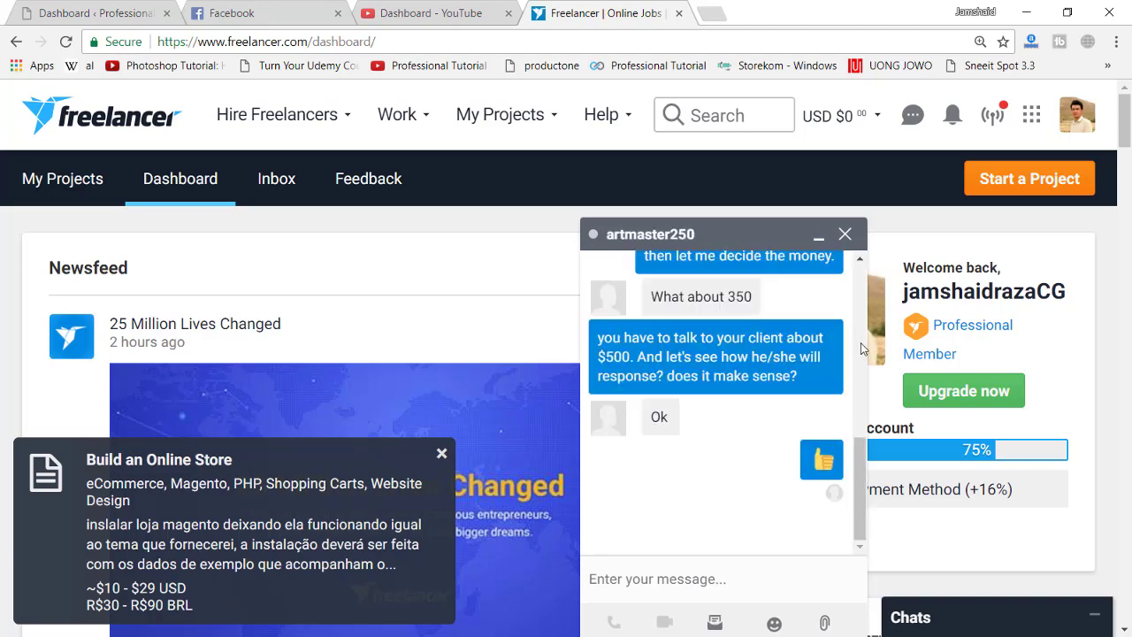
scroll(862, 478, up, 3)
drag(862, 478, 862, 429)
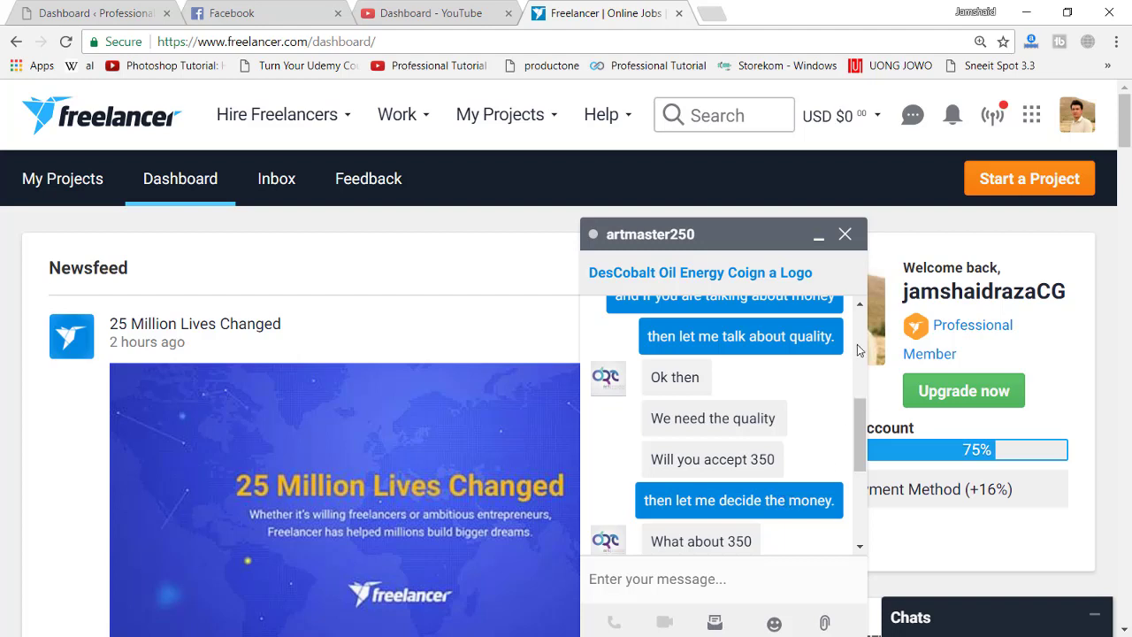
drag(862, 420, 863, 449)
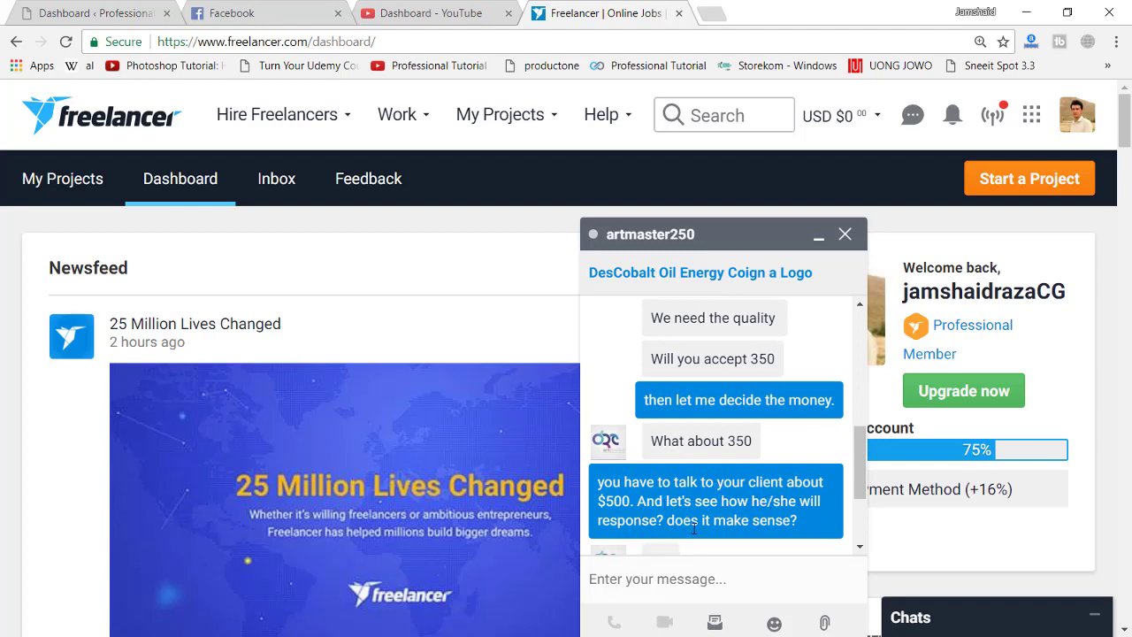
scroll(750, 525, down, 2)
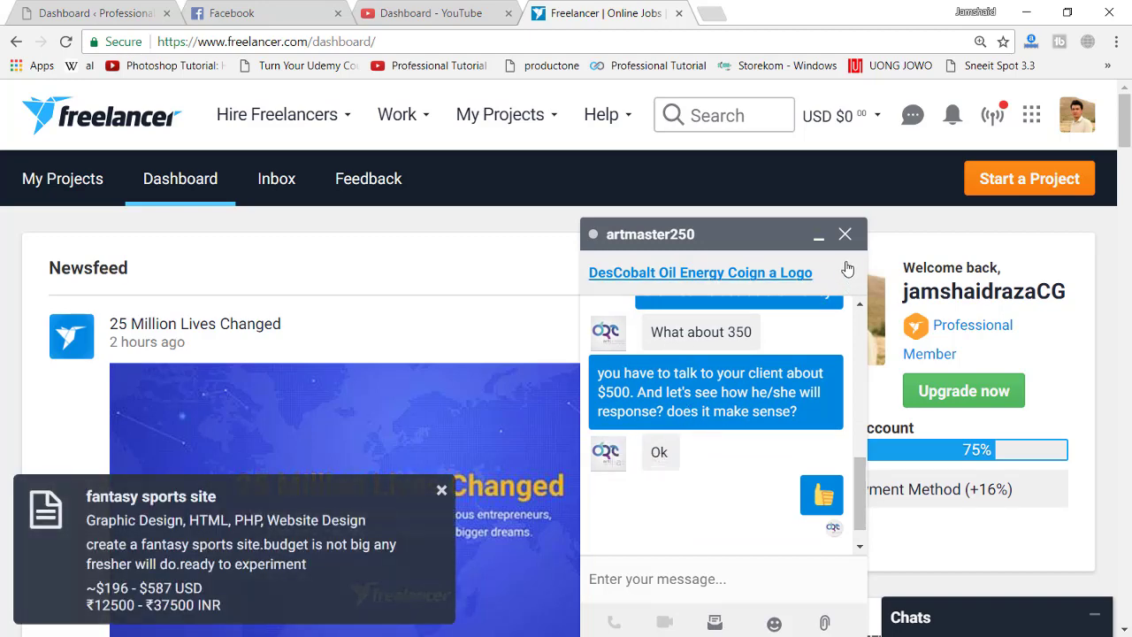
click(845, 236)
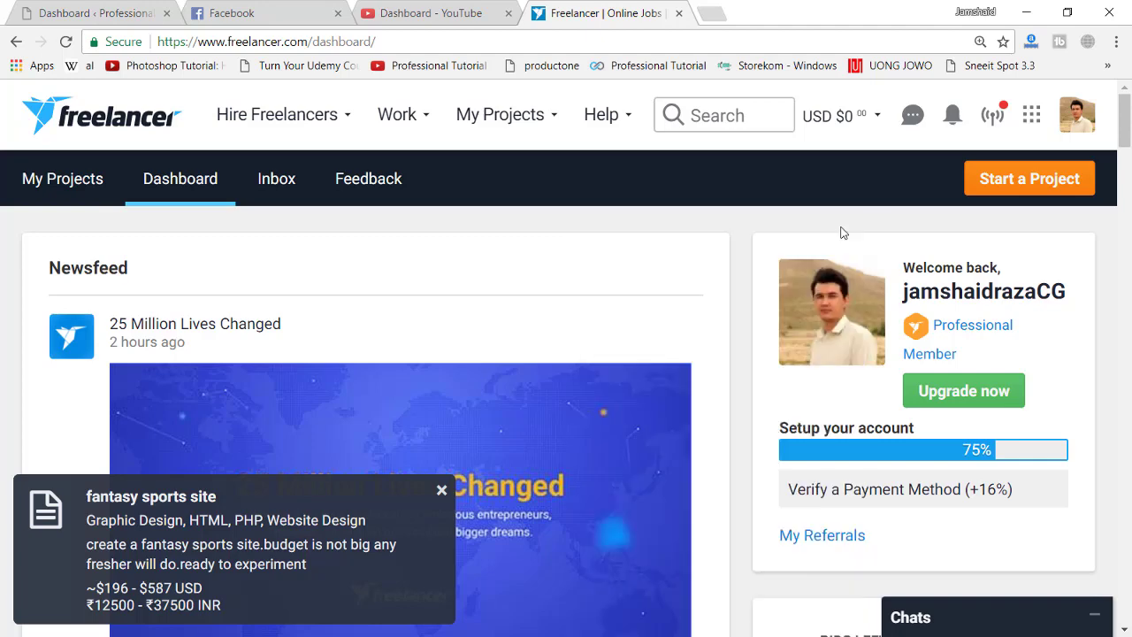
Check the account notifications and the project feed, including the feed's notification settings.
click(913, 115)
click(952, 115)
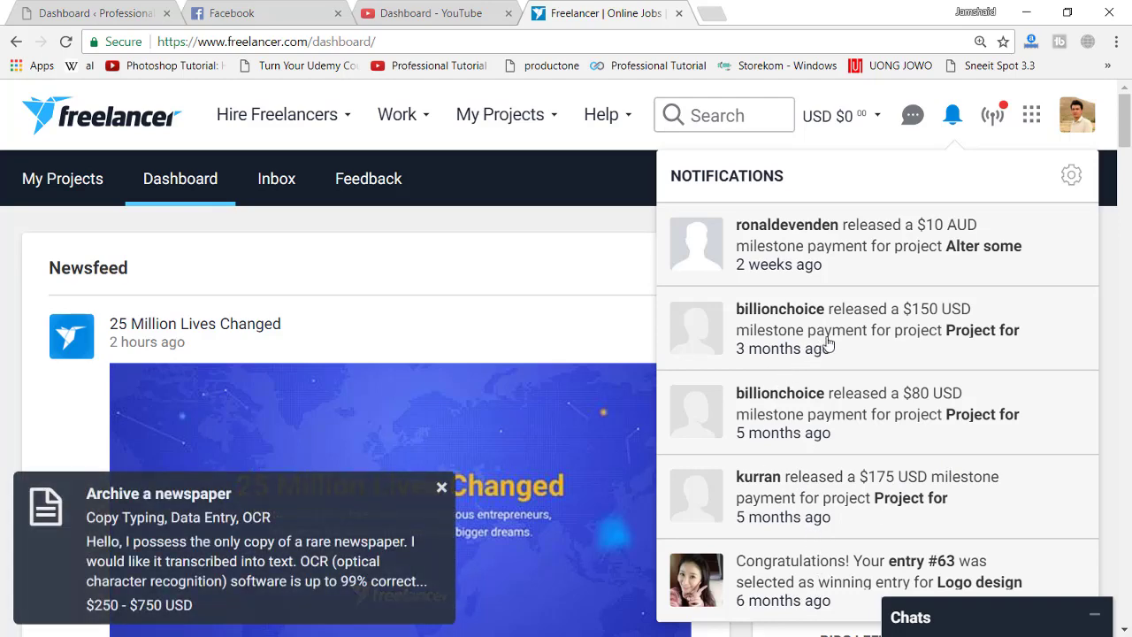
click(992, 118)
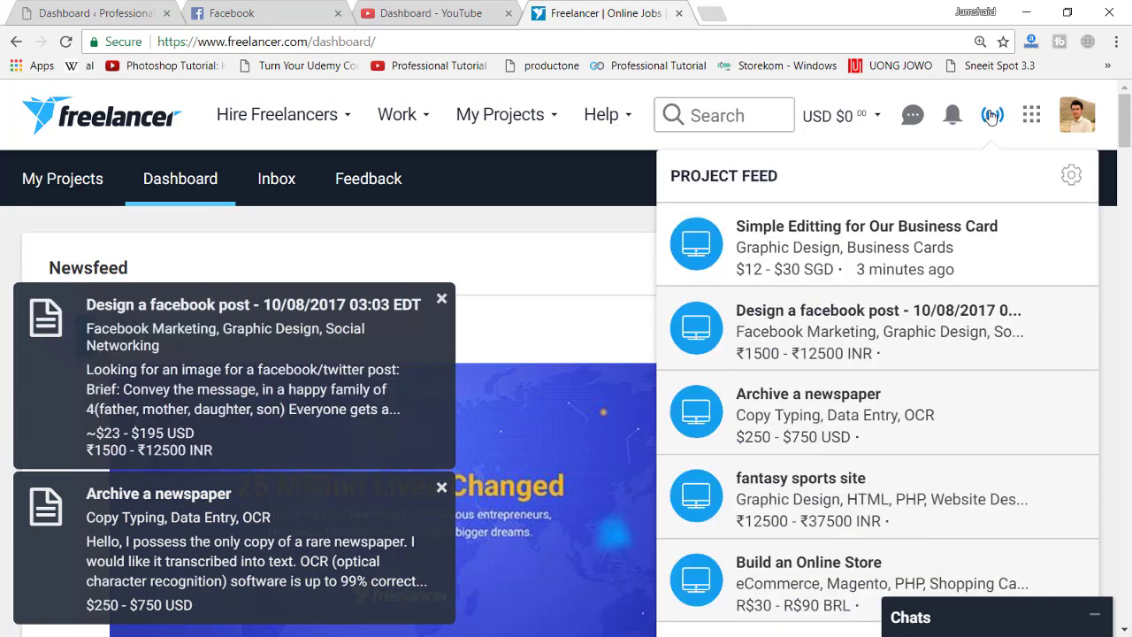
click(992, 117)
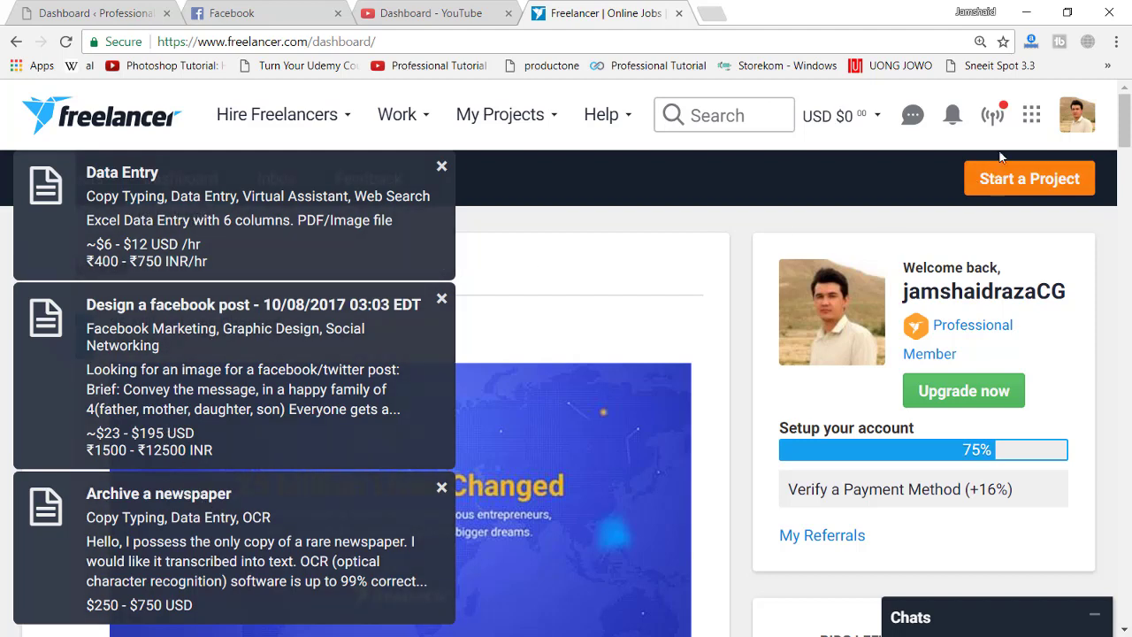
click(993, 121)
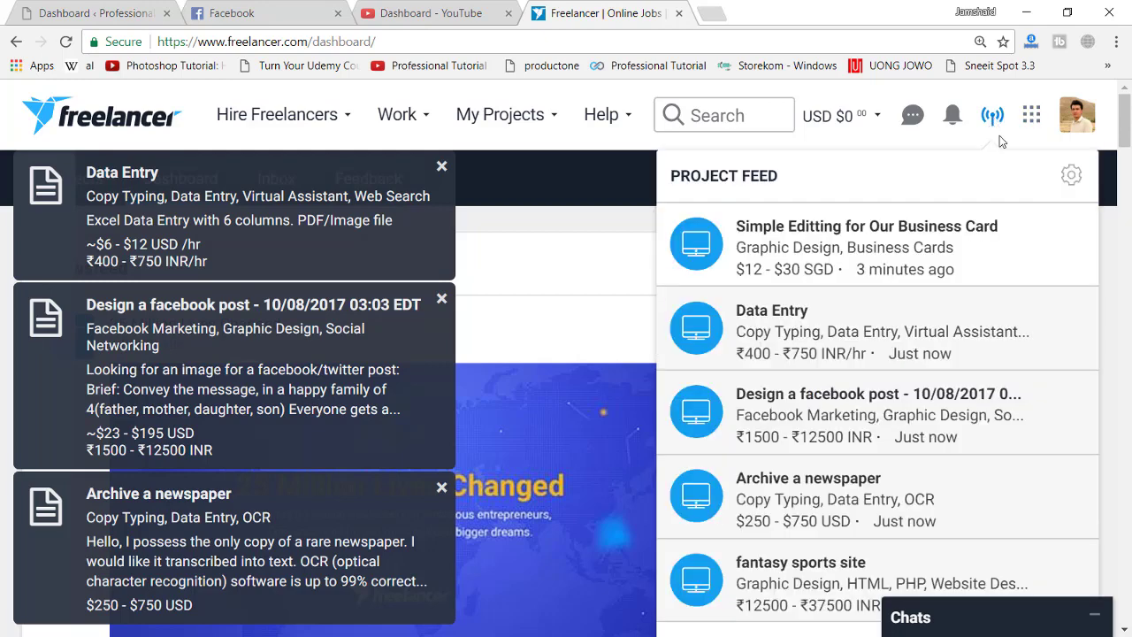
click(1071, 175)
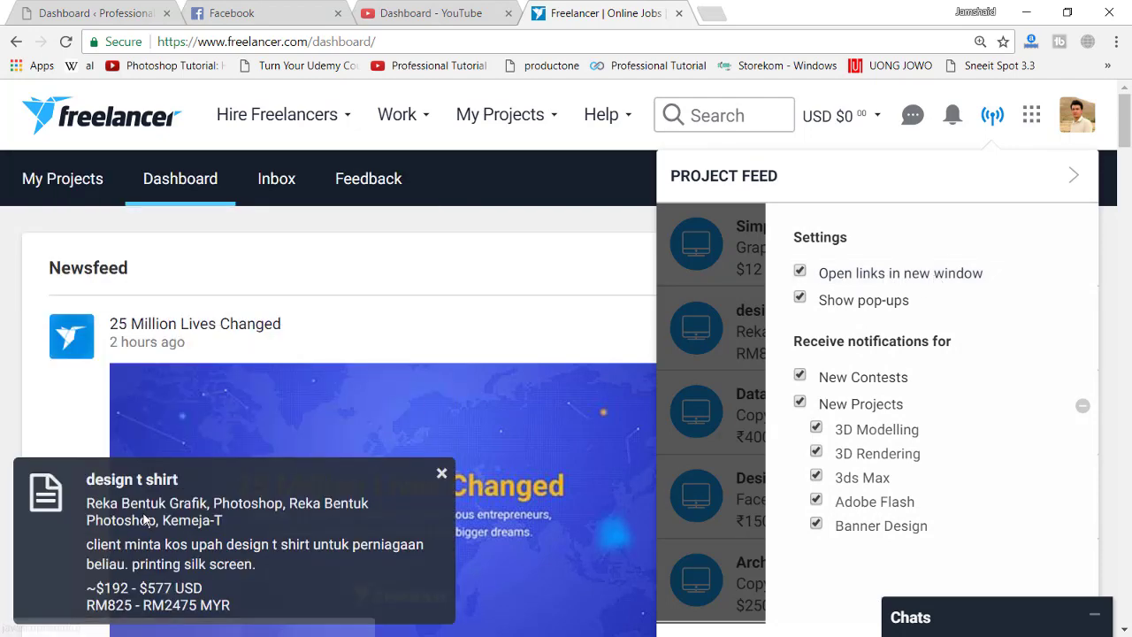
Open the "design t shirt" project from its pop-up, close its page and return to the project feed.
click(146, 520)
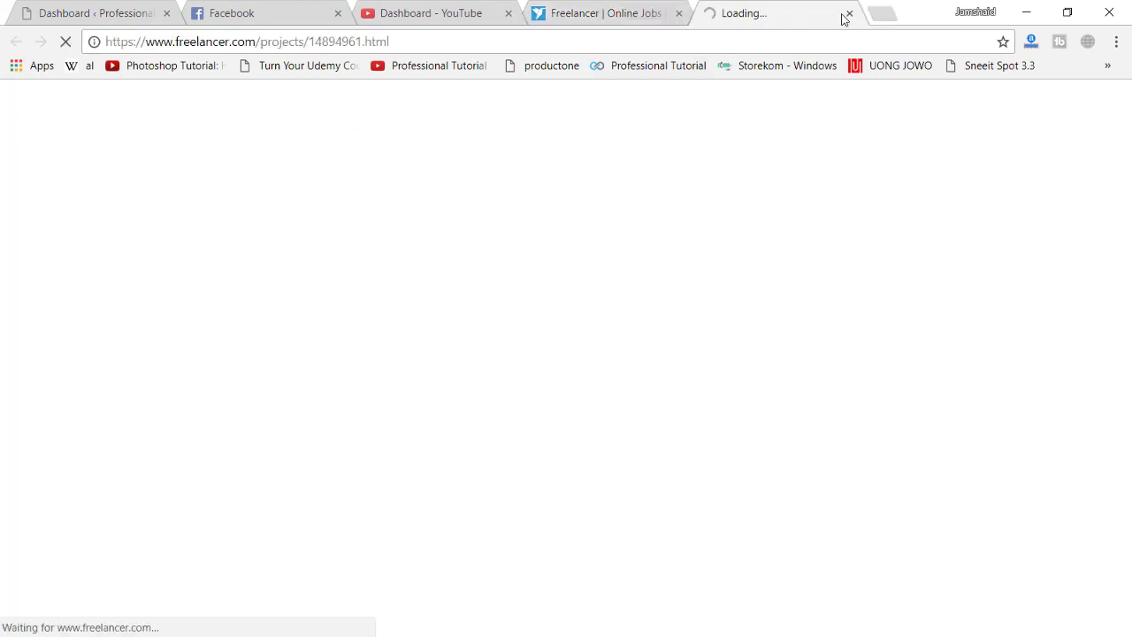
key(ctrl+w)
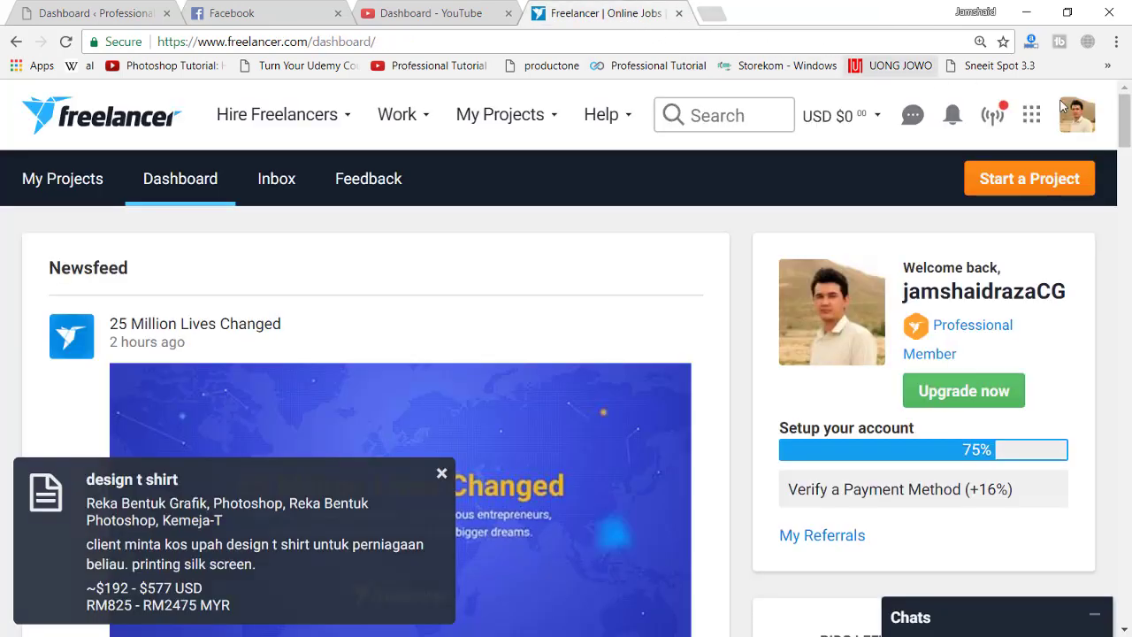
click(992, 120)
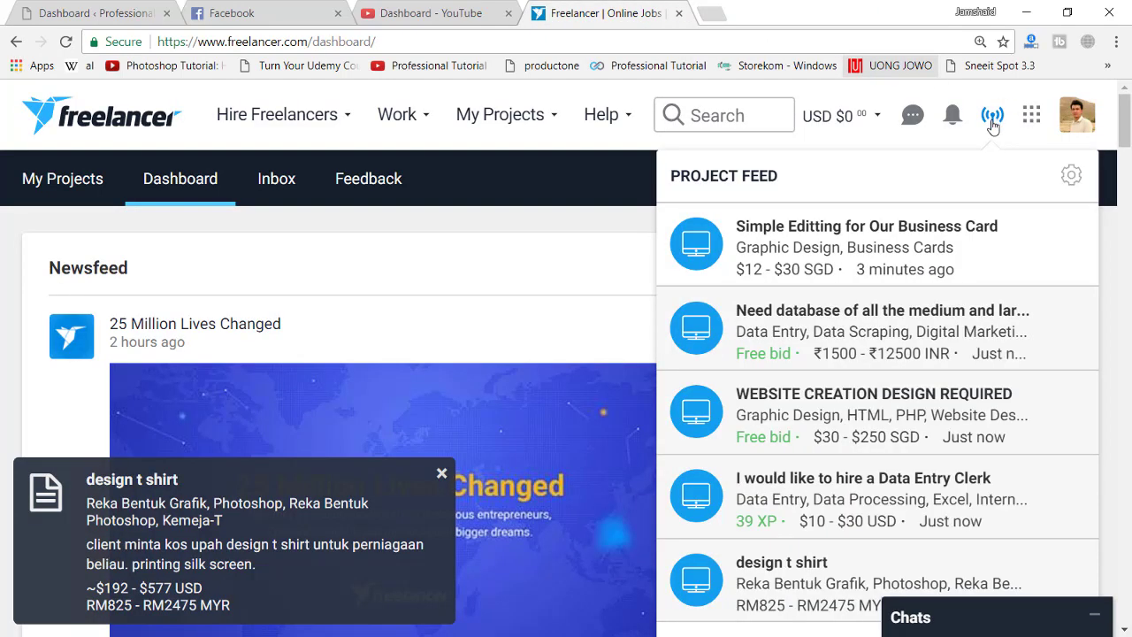
View the site's additional services such as Contests and the account options such as Profile and Membership, and close them.
click(1031, 113)
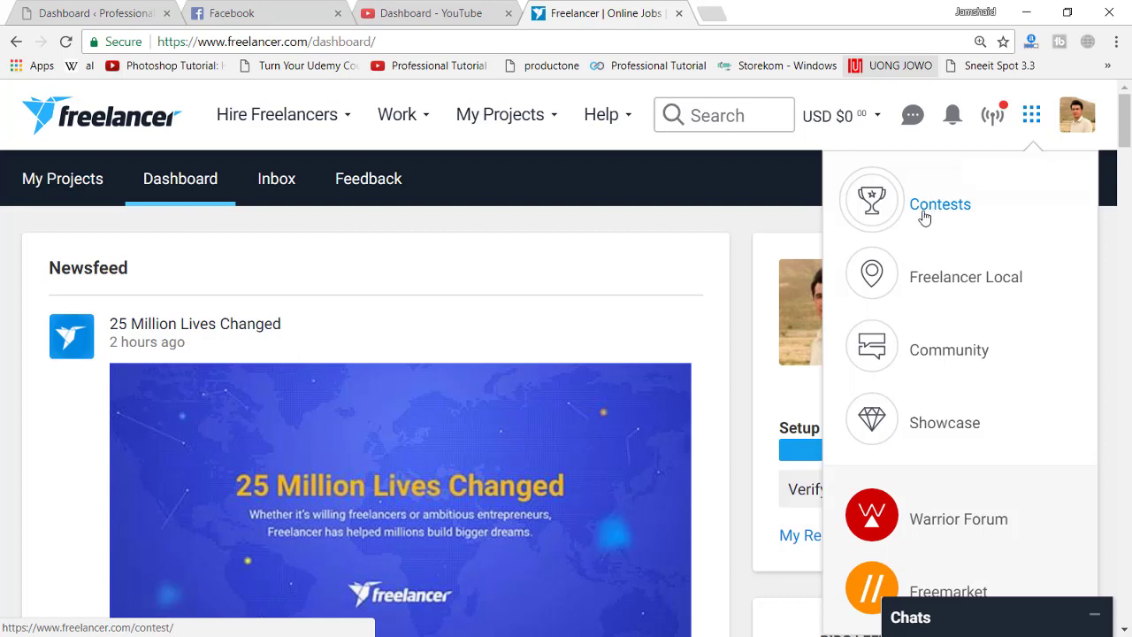
click(1079, 119)
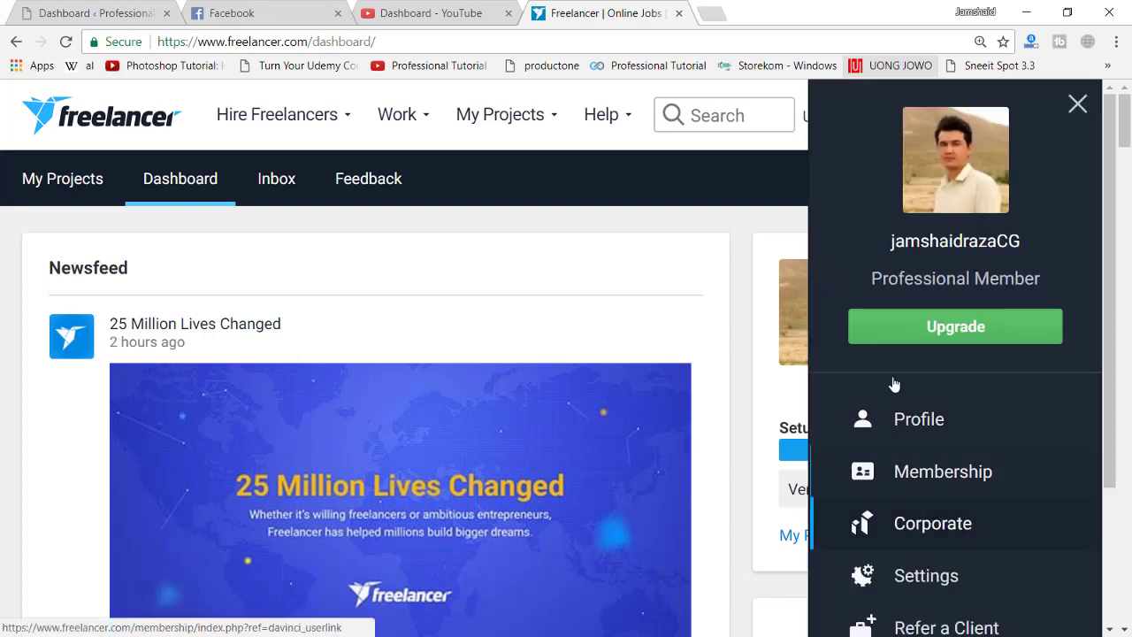
click(652, 255)
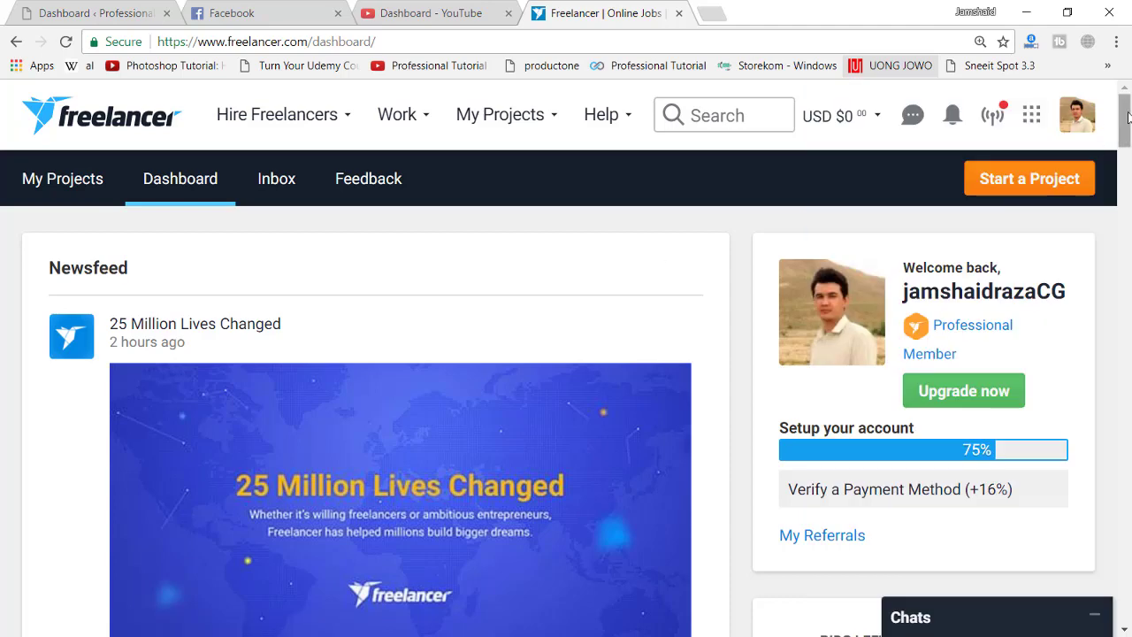
Open the Withdraw Money page and review the available withdrawal methods, their fees and the currency balances.
click(895, 121)
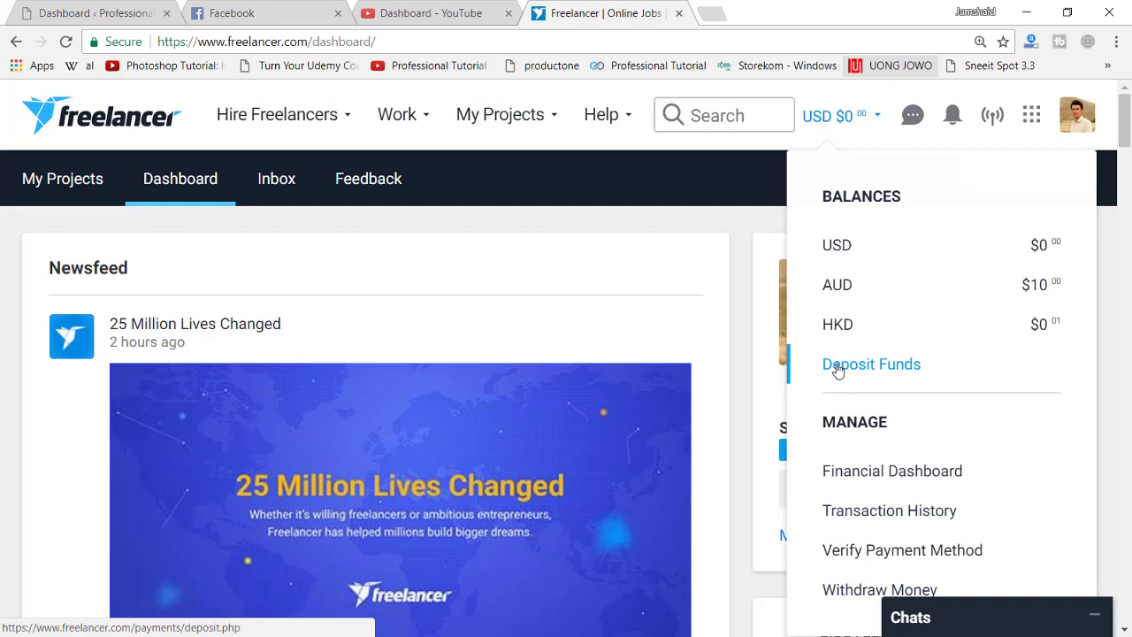
click(838, 594)
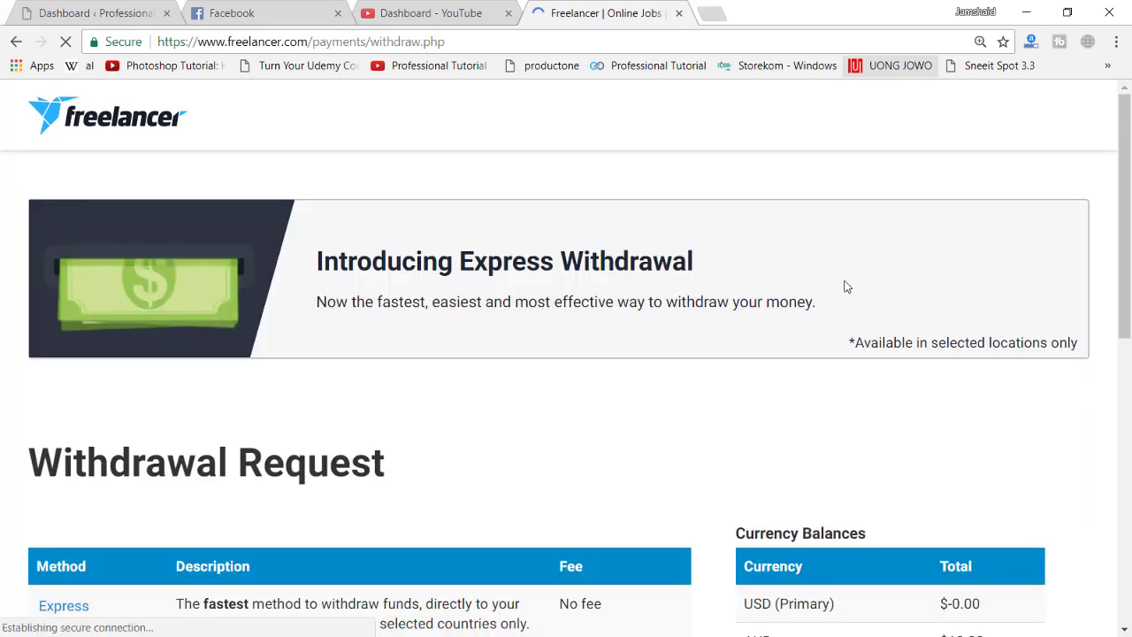
drag(1128, 121, 1128, 212)
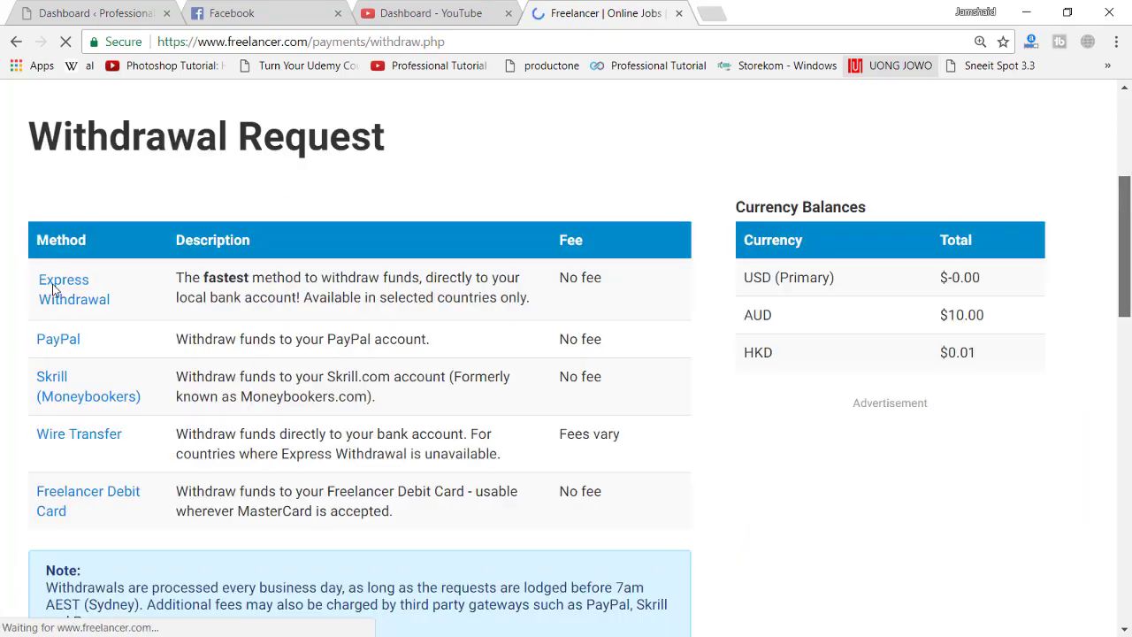
scroll(387, 267, down, 1)
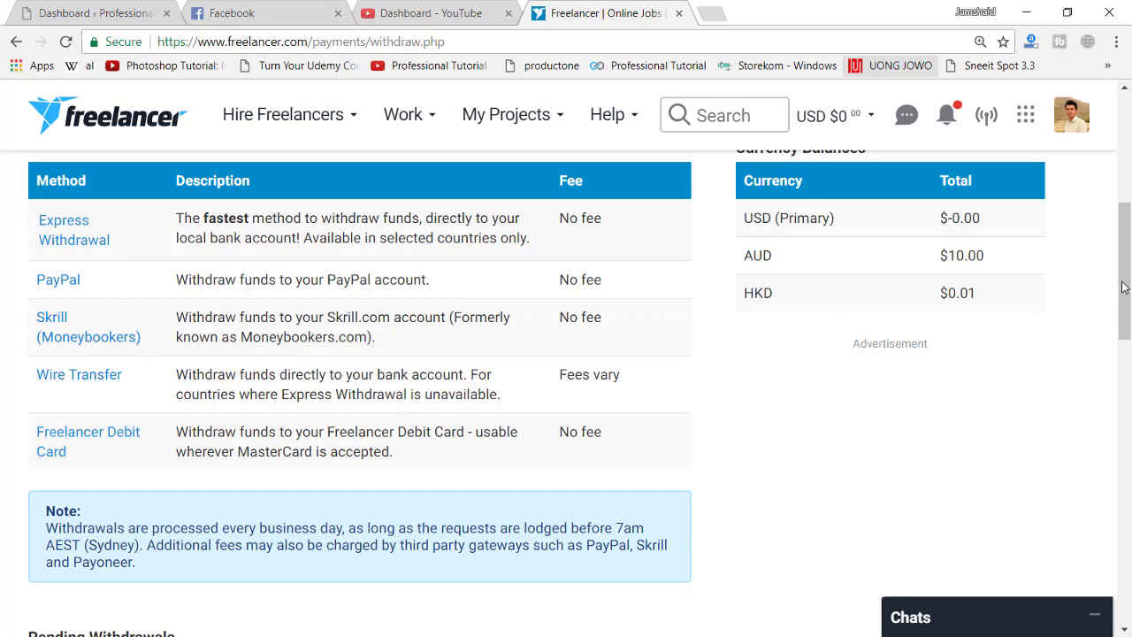
drag(1124, 286, 1125, 359)
scroll(1124, 358, up, 3)
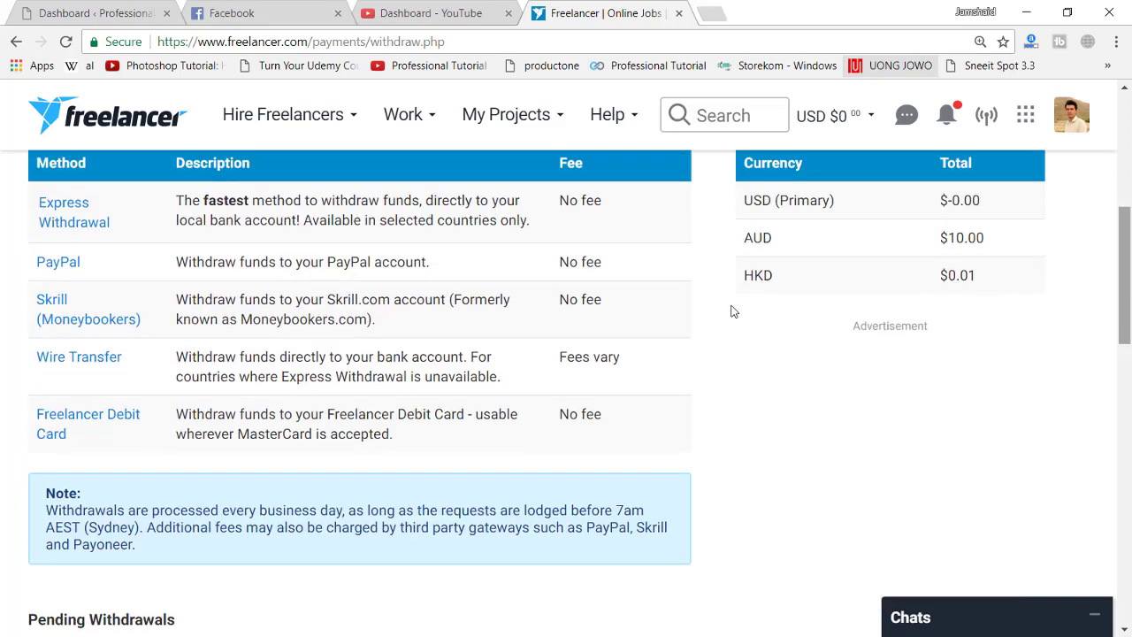
Open the Freelancer Debit Card withdrawal form and review its minimum withdrawal amount and the currency breakdown.
click(59, 421)
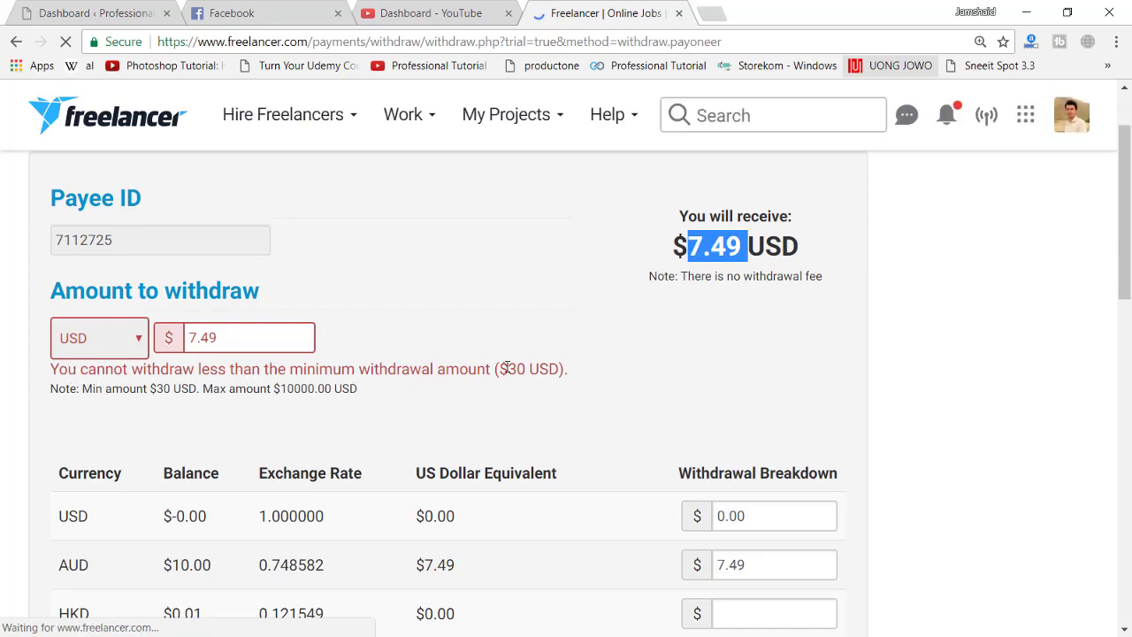
drag(499, 369, 567, 369)
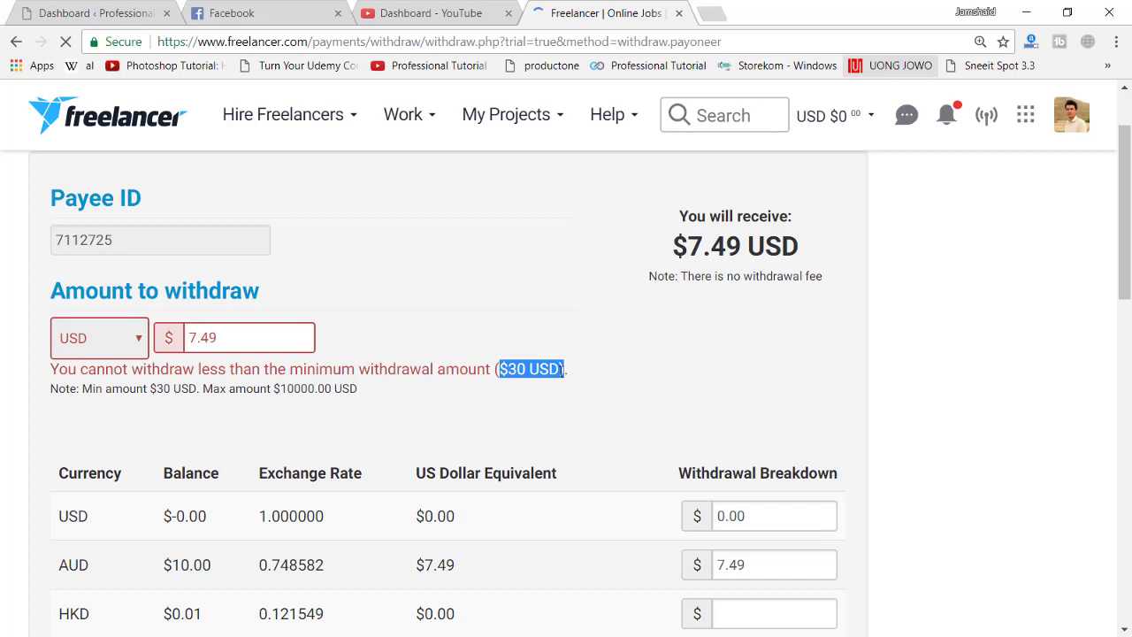
click(563, 369)
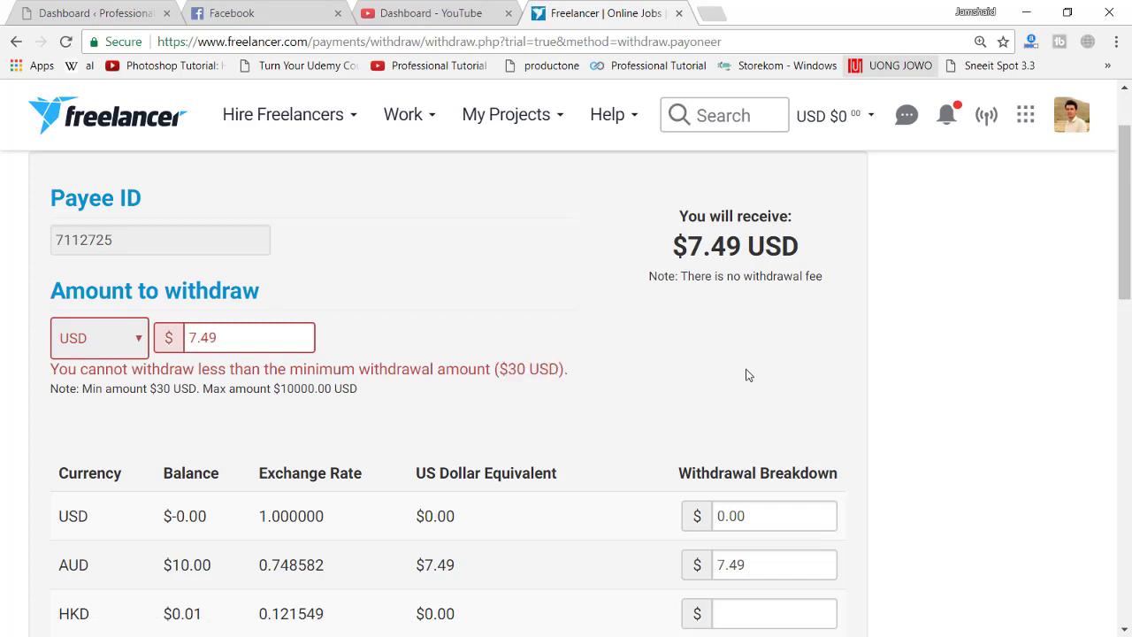
drag(1126, 256, 1125, 281)
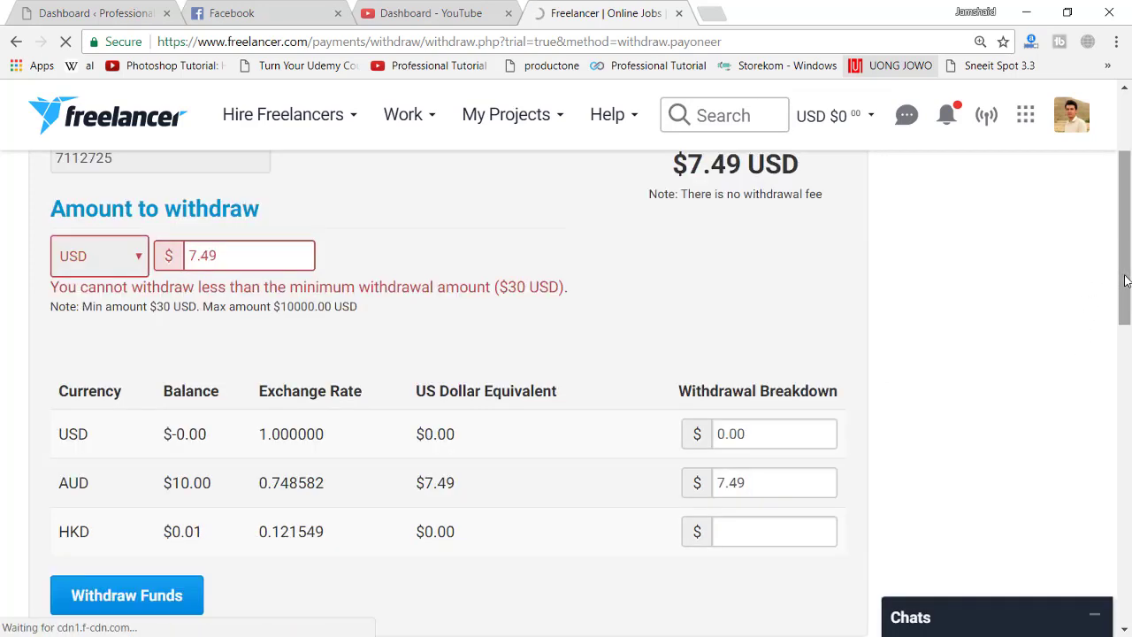
scroll(1125, 280, down, 4)
scroll(1125, 211, up, 4)
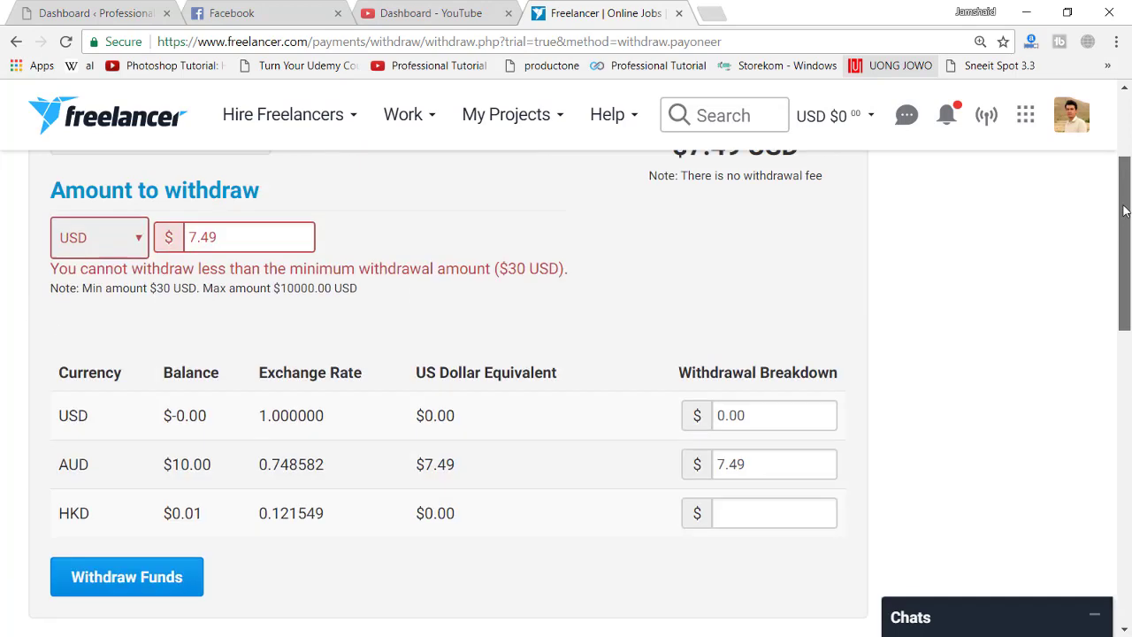
scroll(1125, 210, up, 2)
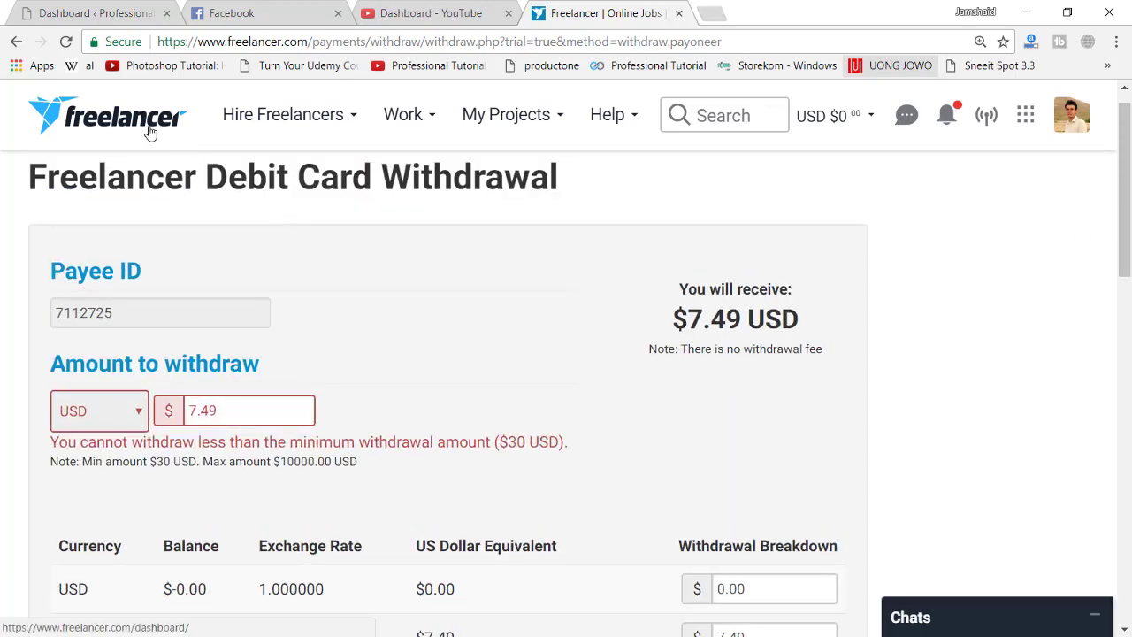
Check the notifications and messages, return to the dashboard, and check both lists again there before closing them.
click(946, 115)
click(945, 116)
click(906, 115)
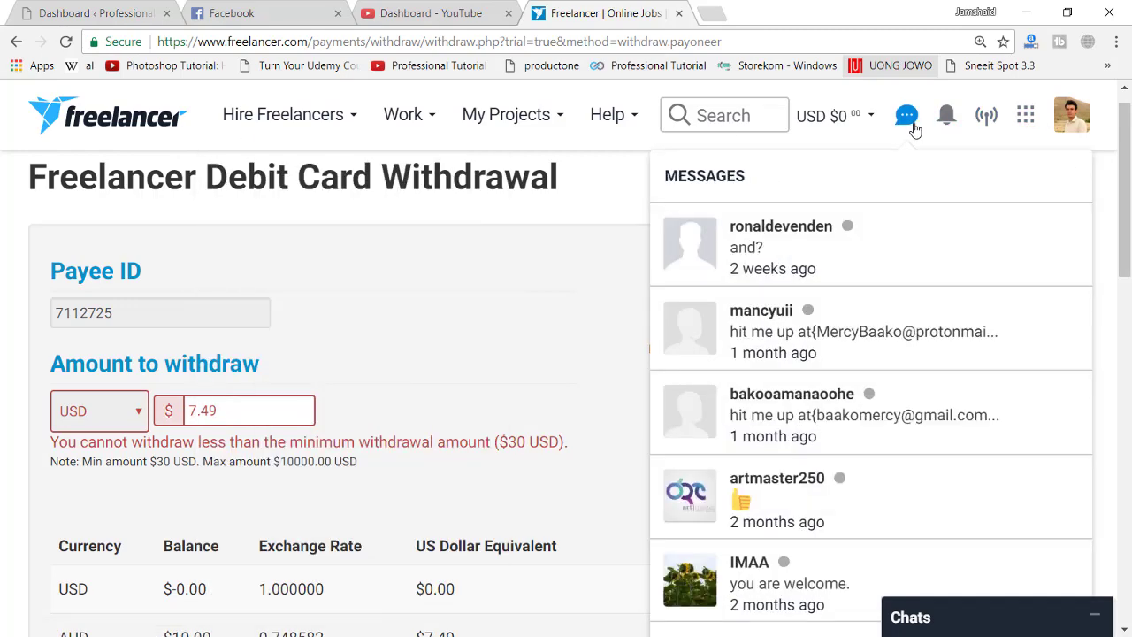
click(155, 126)
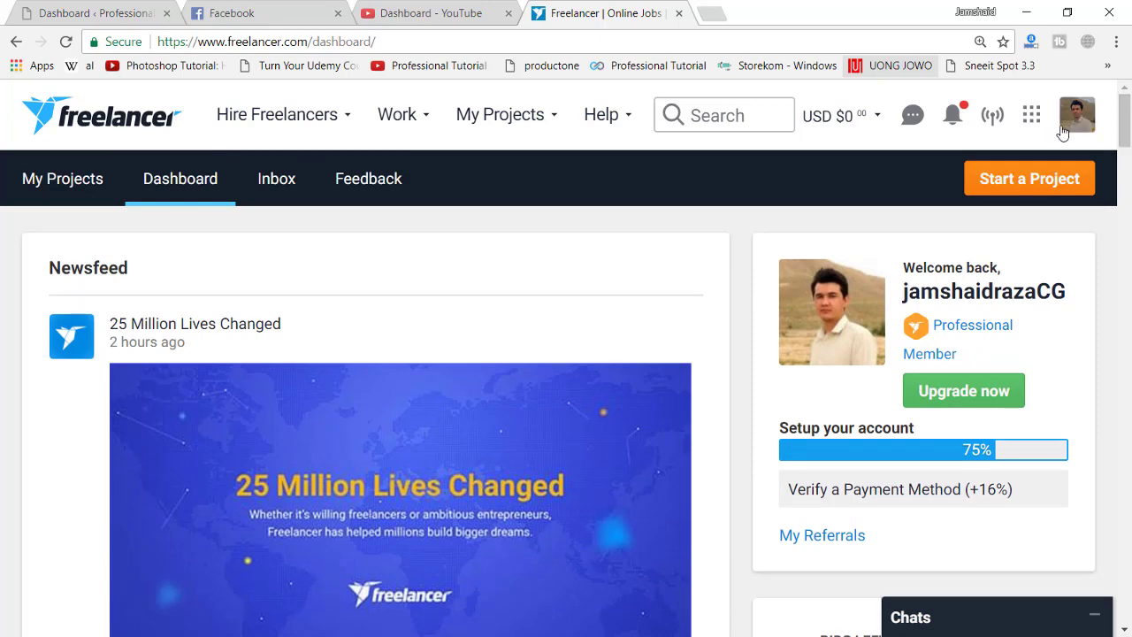
click(915, 122)
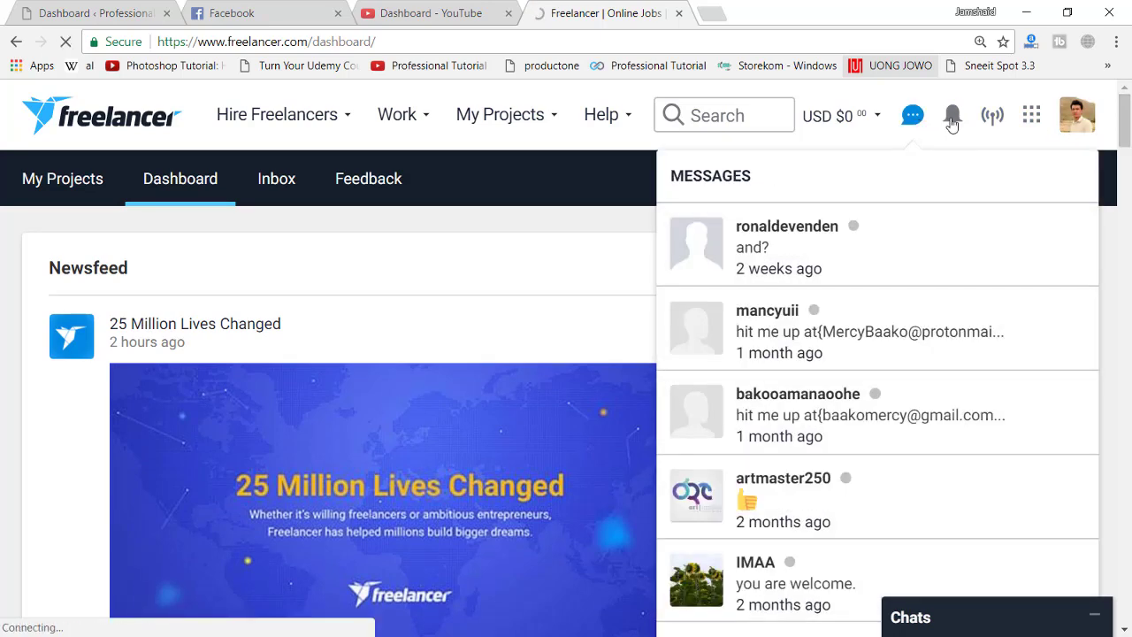
click(951, 121)
click(414, 439)
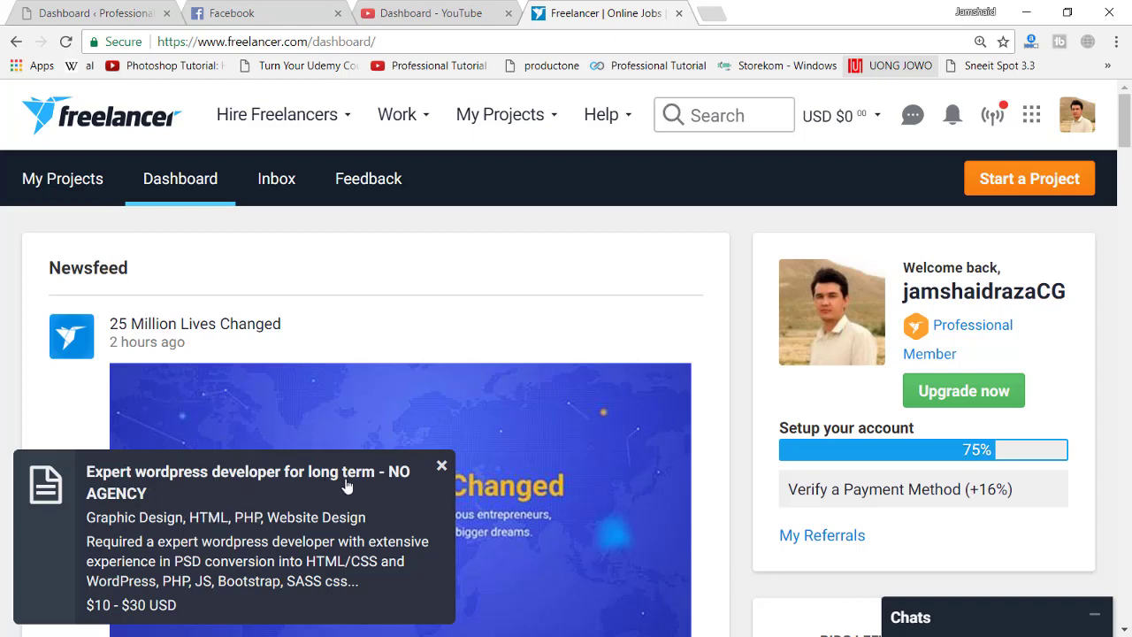
Open the "Expert wordpress developer for long term - NO AGENCY" project from its pop-up and read its description.
click(121, 515)
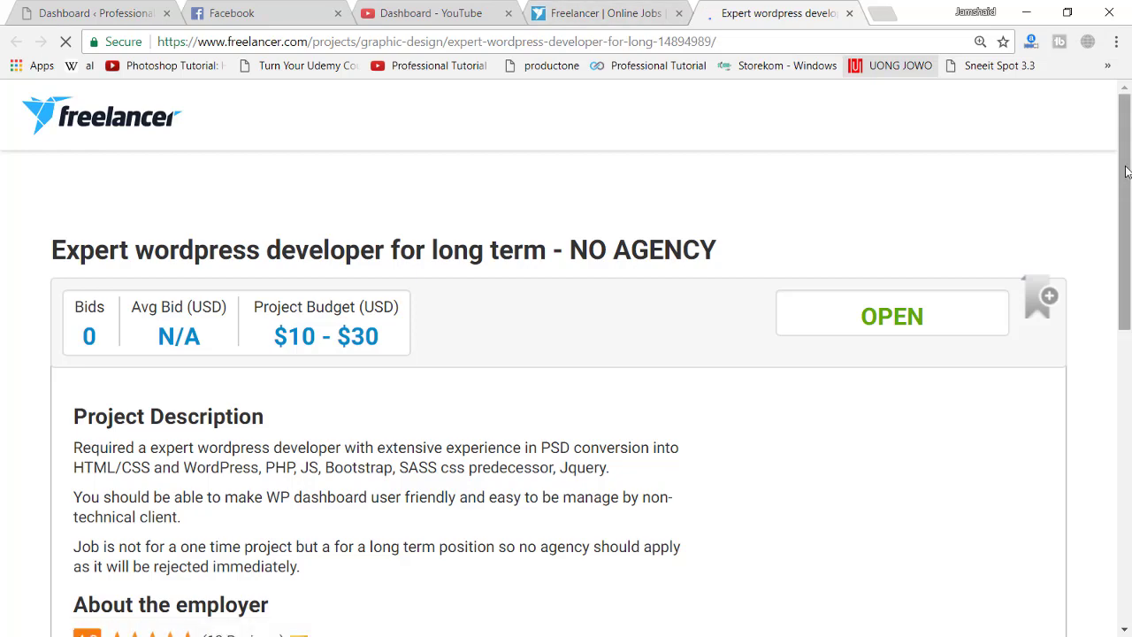
scroll(1127, 196, down, 1)
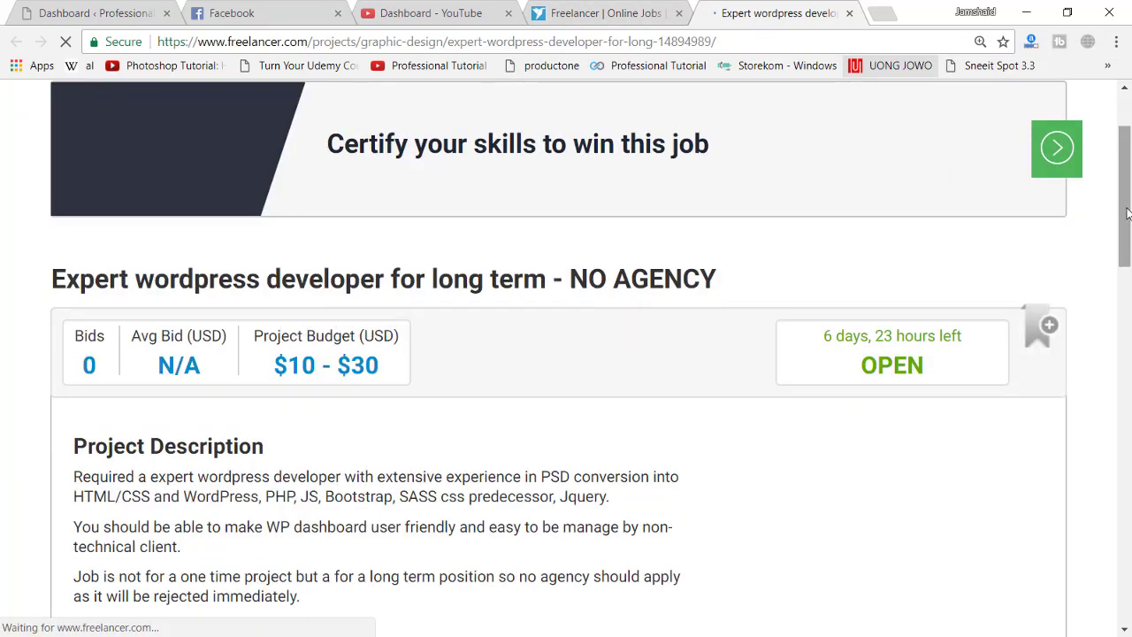
scroll(1127, 245, down, 2)
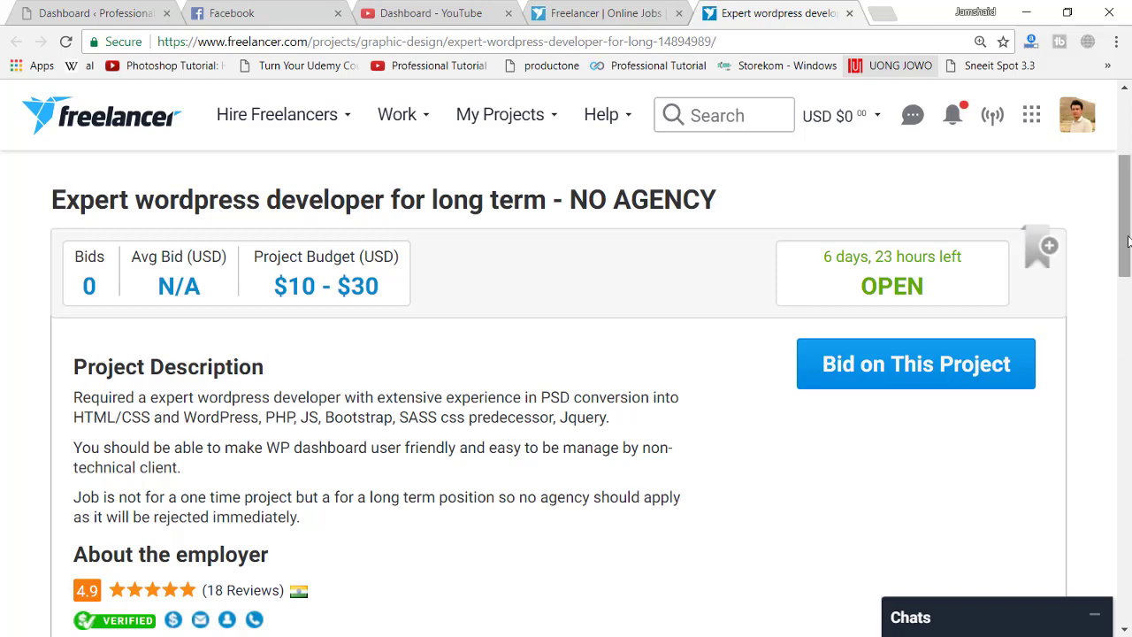
scroll(1128, 278, down, 2)
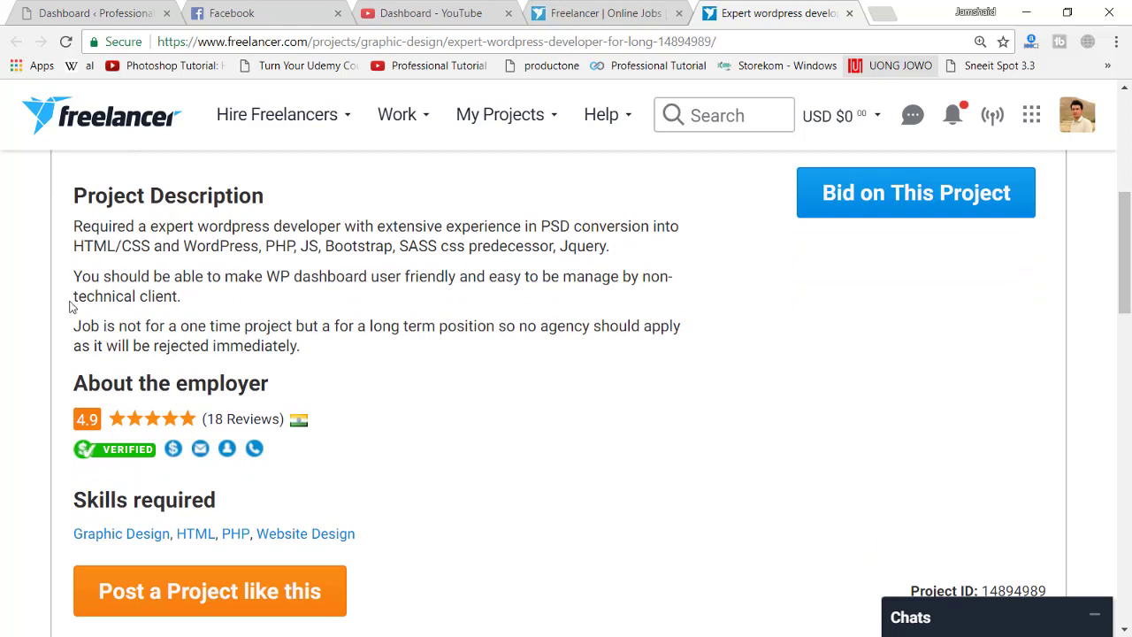
drag(76, 223, 345, 357)
click(394, 365)
Examine the employer's verification, country and required skills, and the reputation of the freelancers bidding on the project.
mouse_move(145, 426)
mouse_move(107, 454)
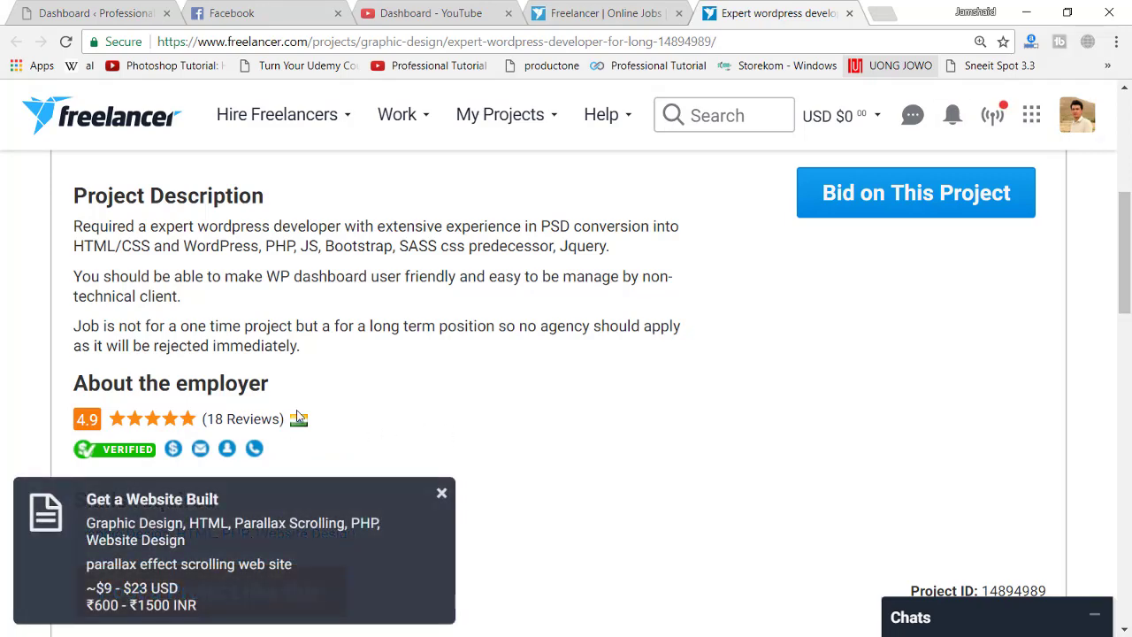
drag(1121, 222, 1121, 233)
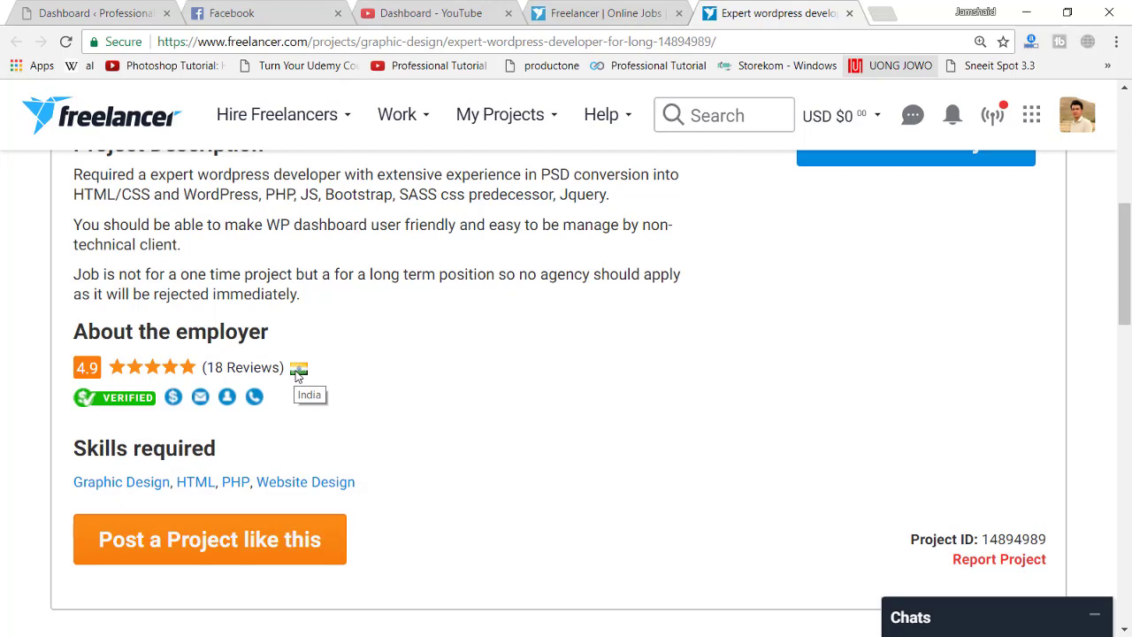
drag(1128, 271, 1129, 246)
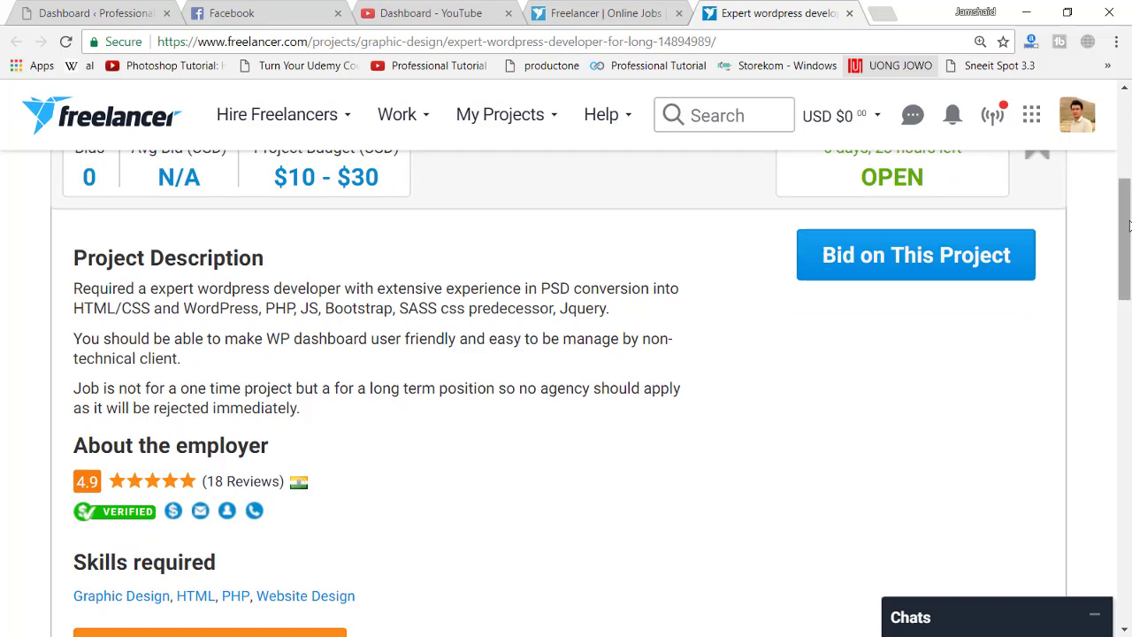
drag(1128, 247, 1129, 370)
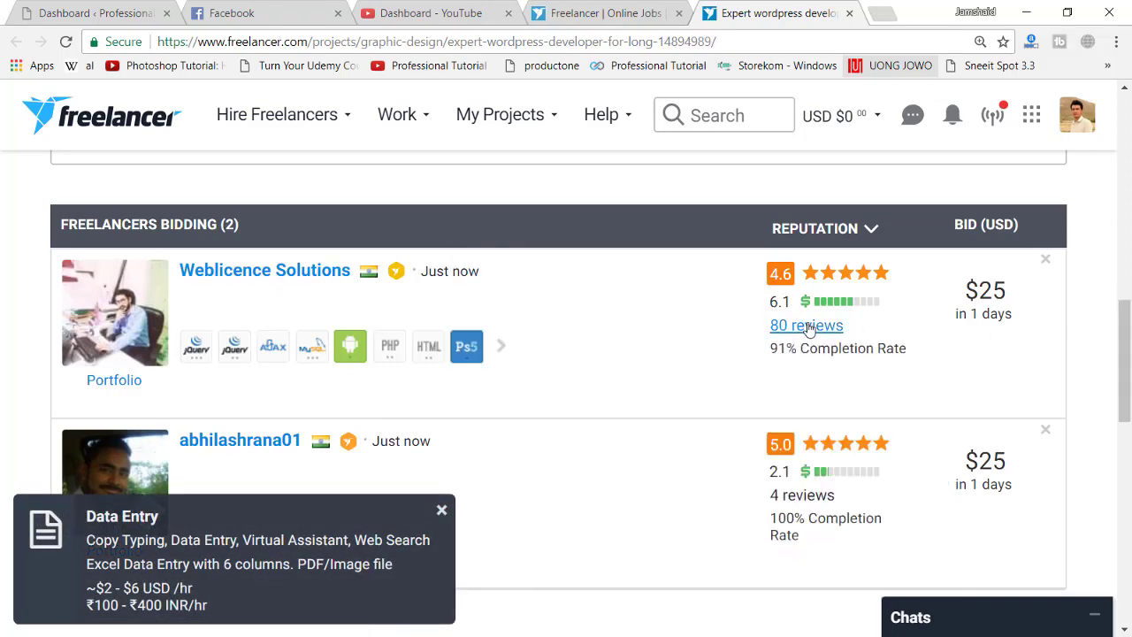
mouse_move(774, 308)
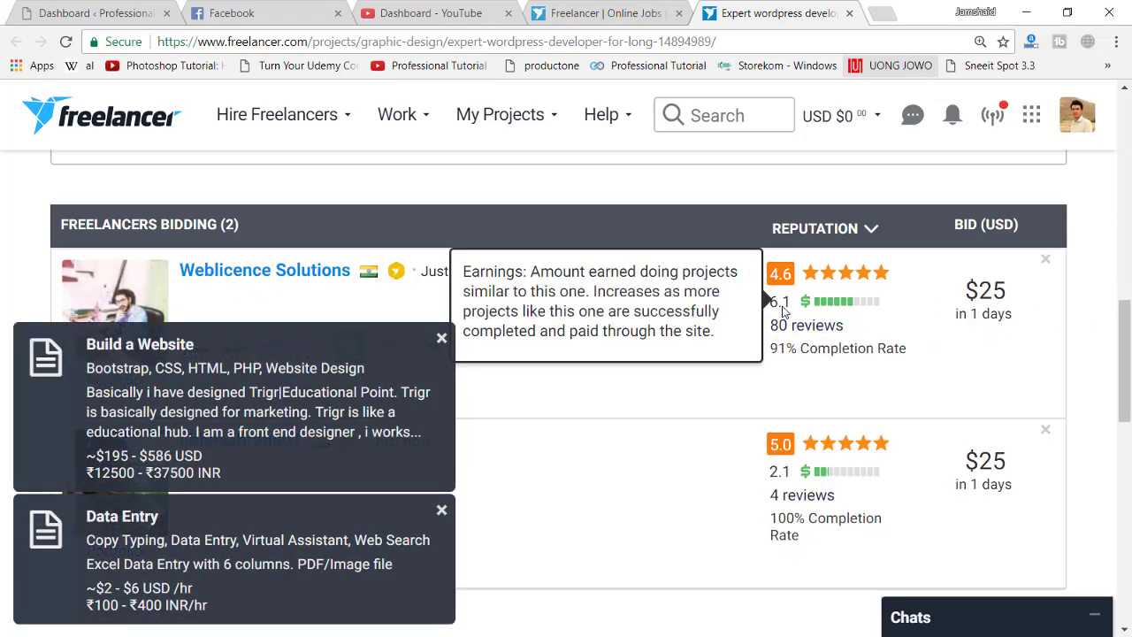
Open the account's own profile in a new browser tab and switch to it.
click(1079, 121)
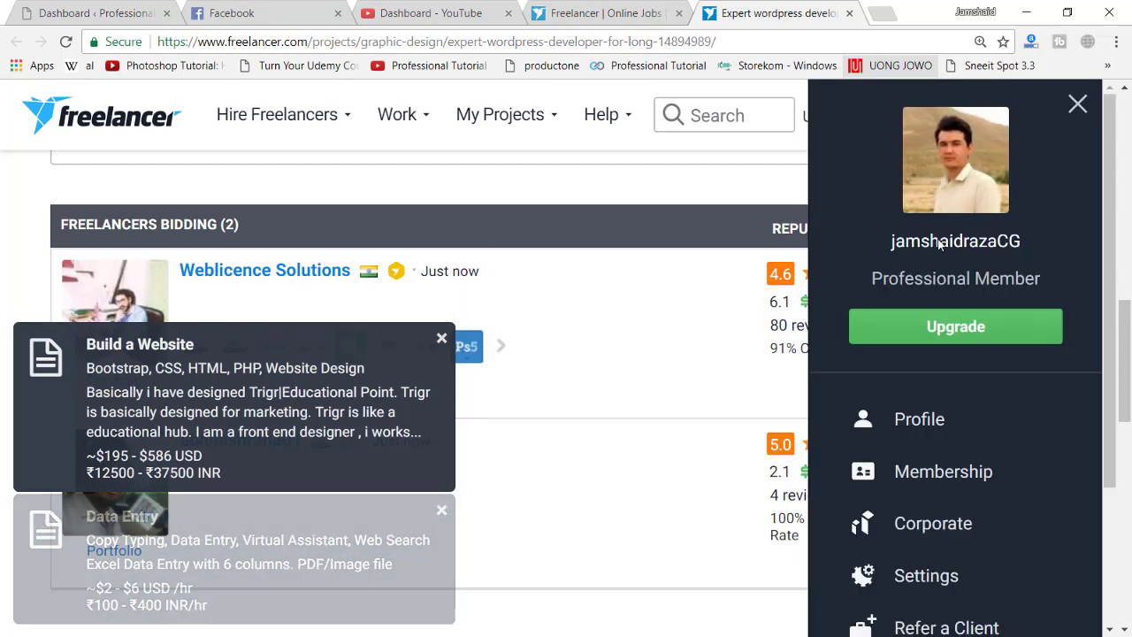
right_click(943, 255)
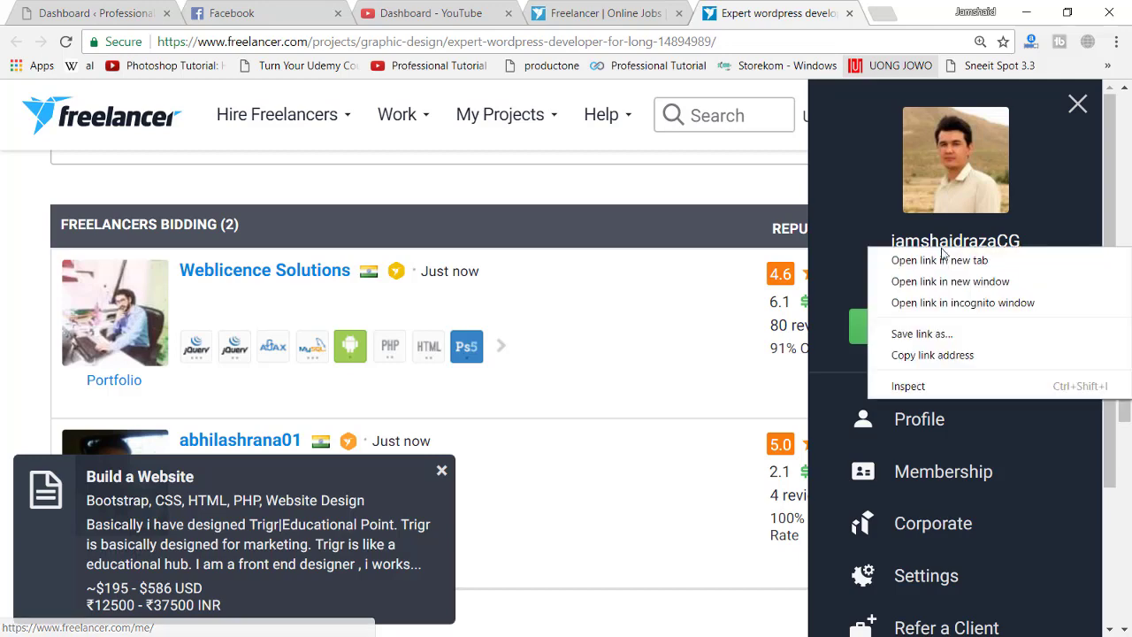
click(951, 264)
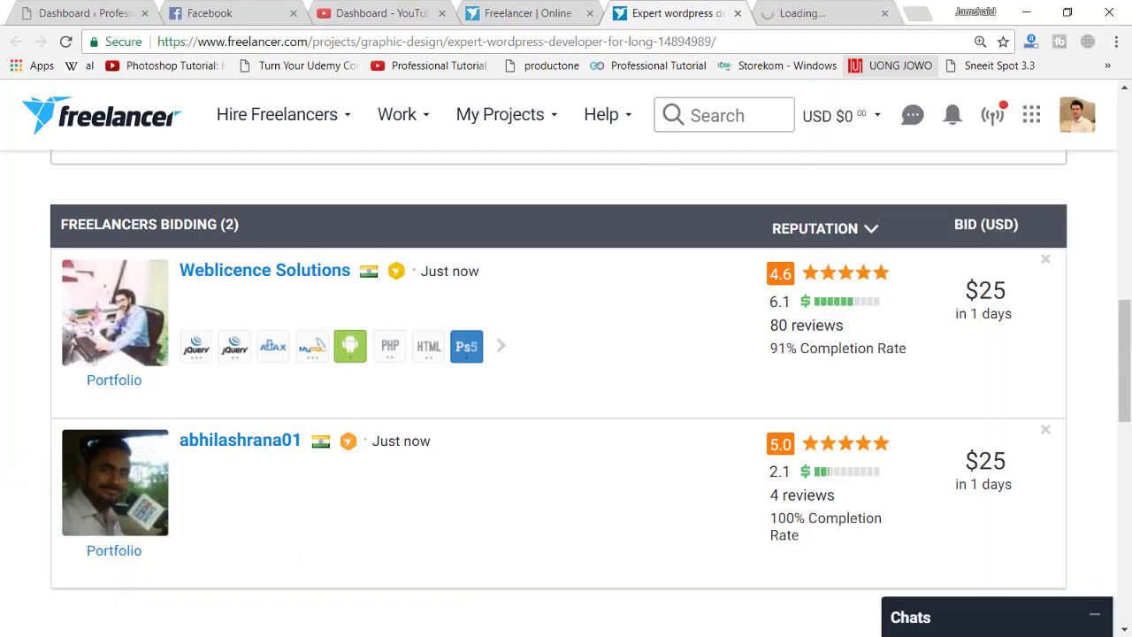
click(652, 182)
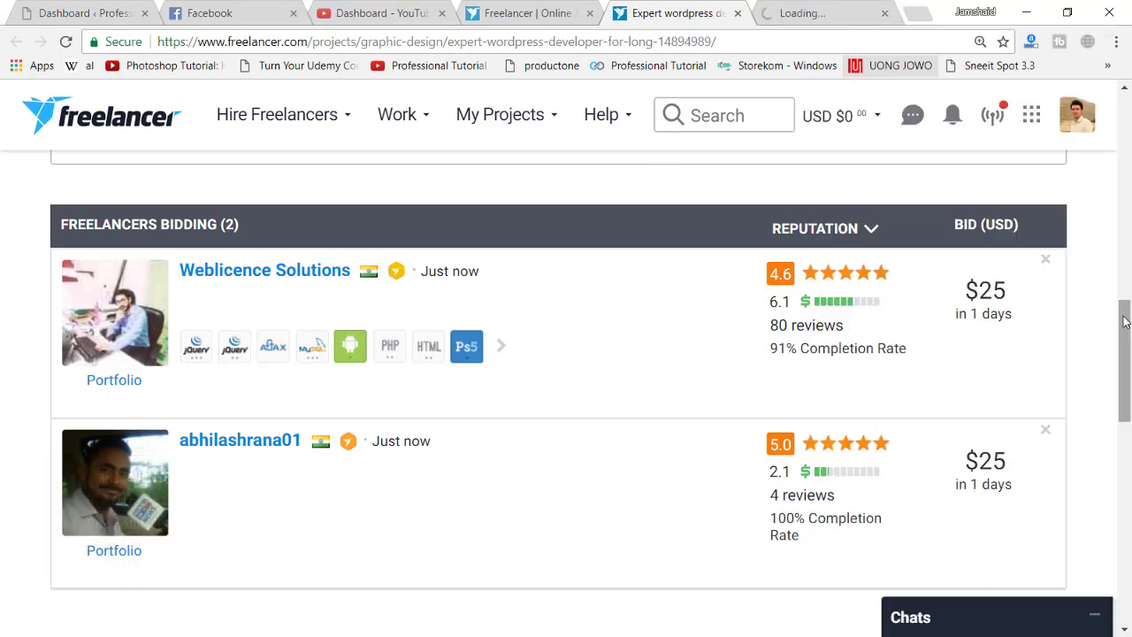
drag(1125, 322, 1129, 198)
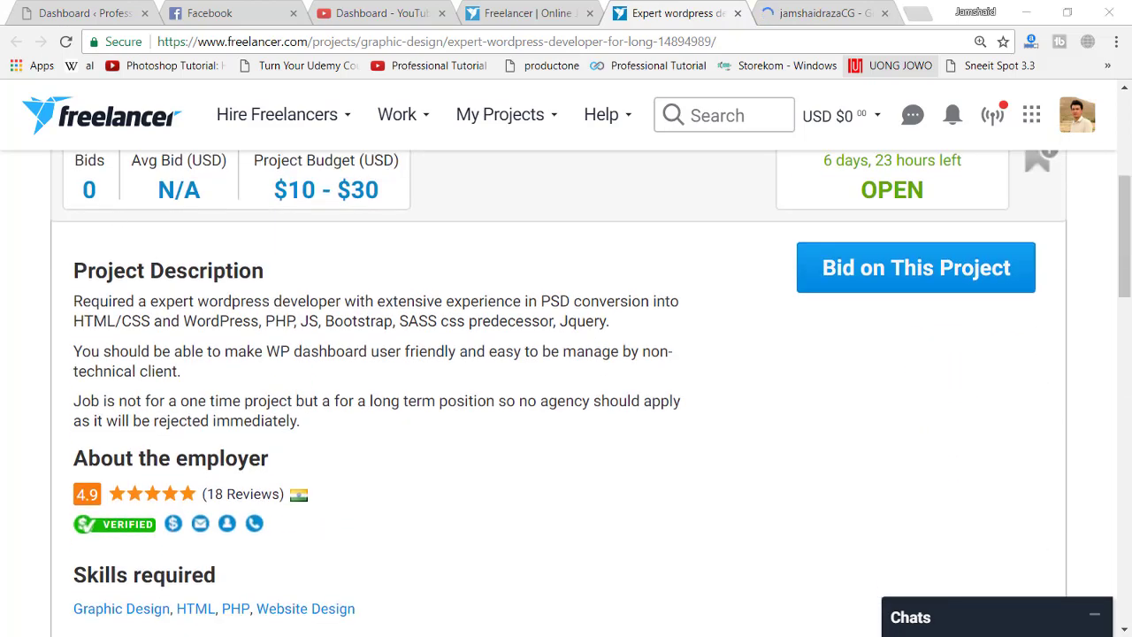
click(798, 15)
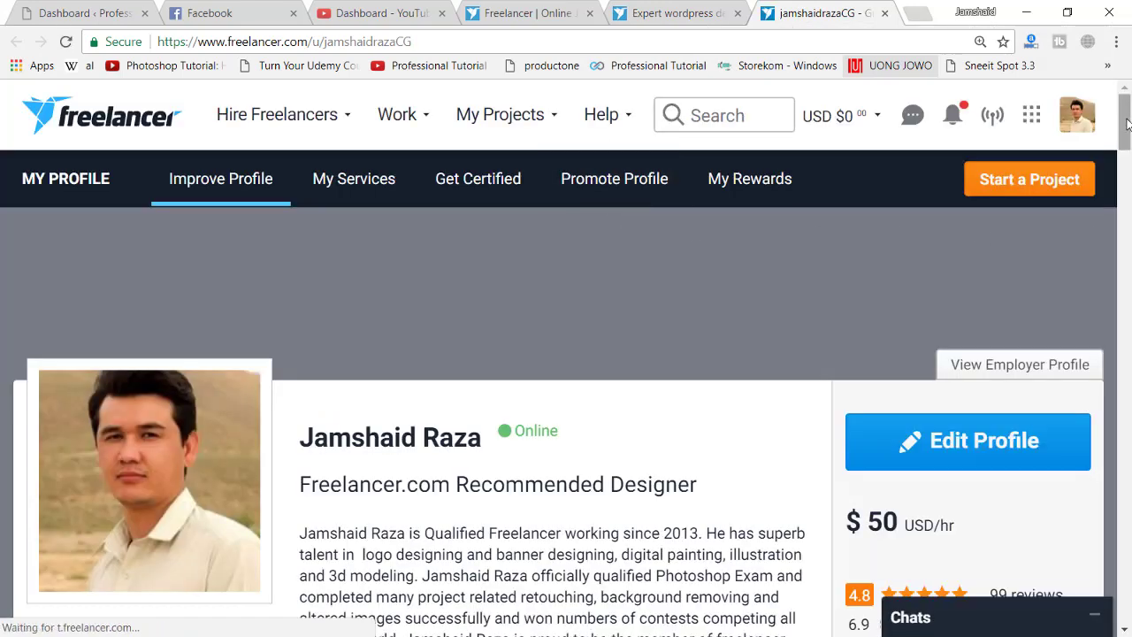
Review the profile's average rating, number of reviews and earnings score.
scroll(1128, 143, down, 2)
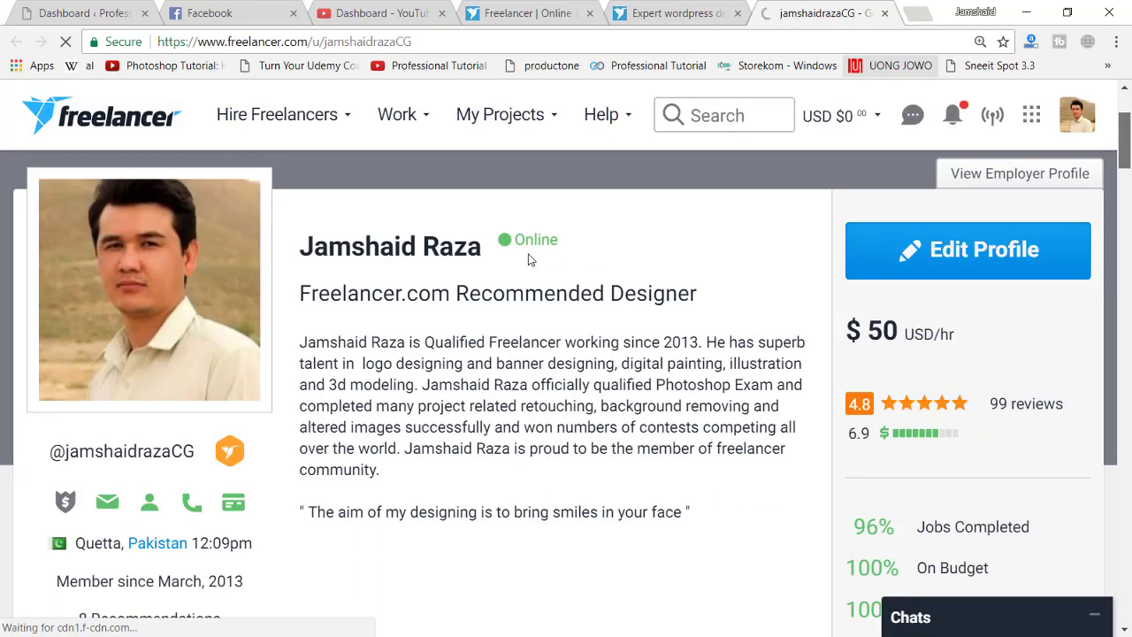
mouse_move(1005, 367)
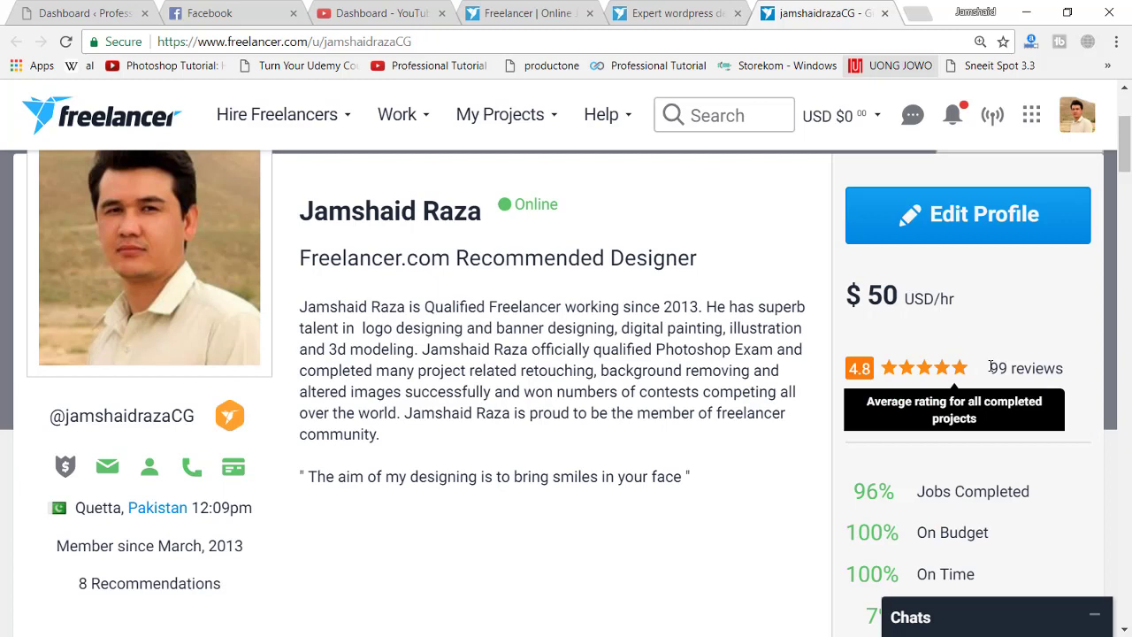
mouse_move(992, 367)
mouse_down()
mouse_move(1017, 367)
mouse_move(984, 368)
mouse_up()
click(1057, 368)
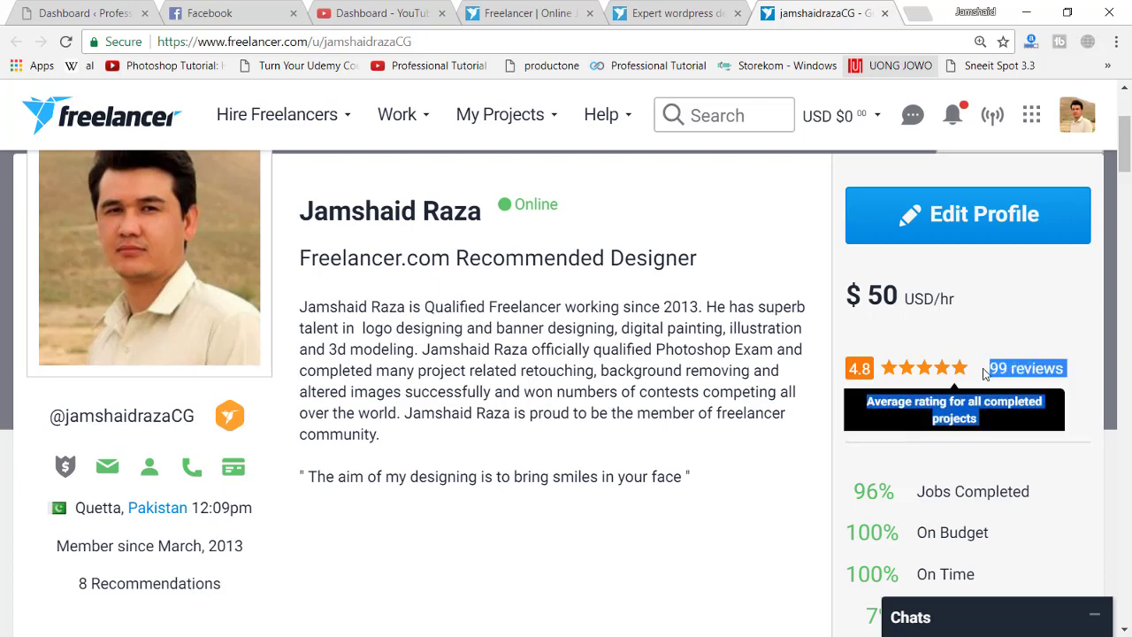
click(878, 382)
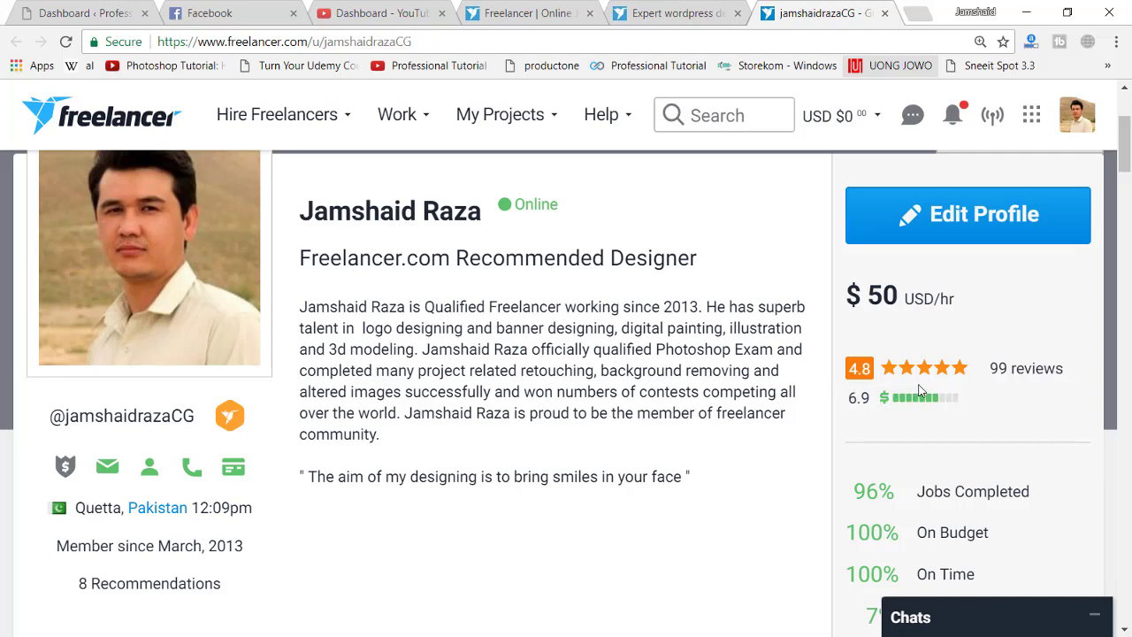
mouse_move(856, 400)
Return to the WordPress developer project, open its bid form and dismiss the "Design a Logo" pop-up.
click(671, 10)
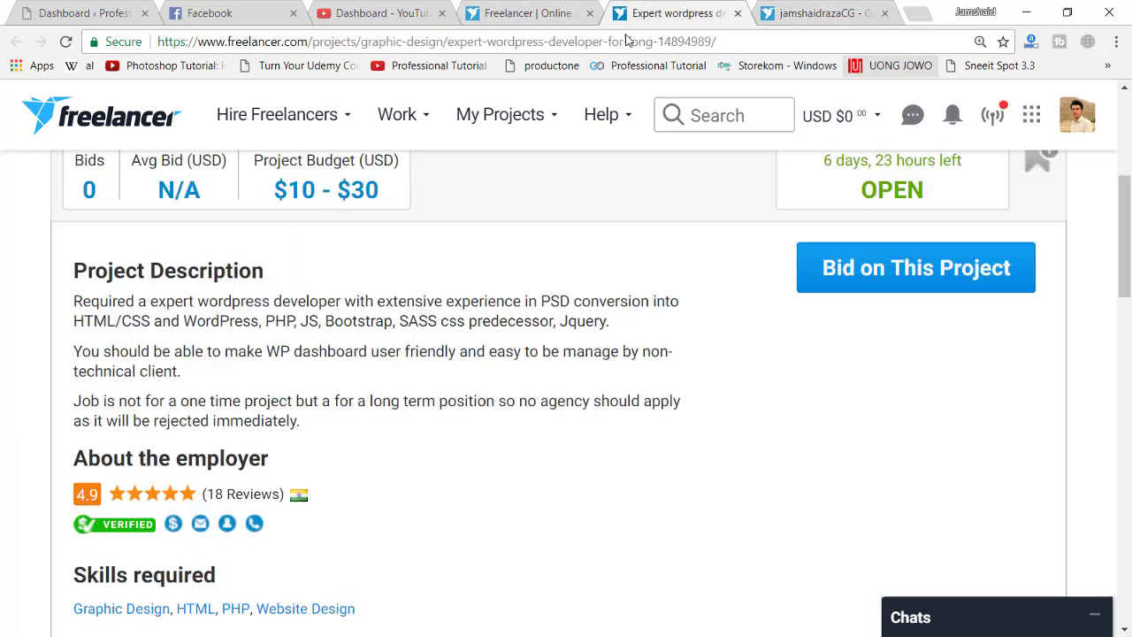
mouse_move(1125, 206)
mouse_down()
mouse_move(1127, 319)
mouse_move(1127, 205)
mouse_up()
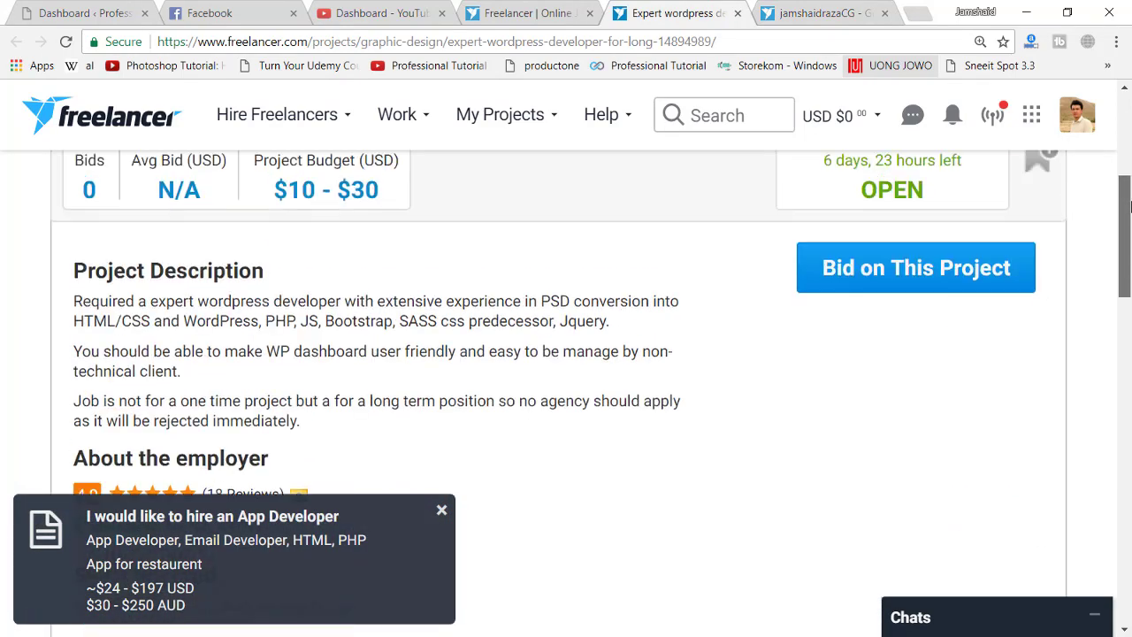
click(929, 268)
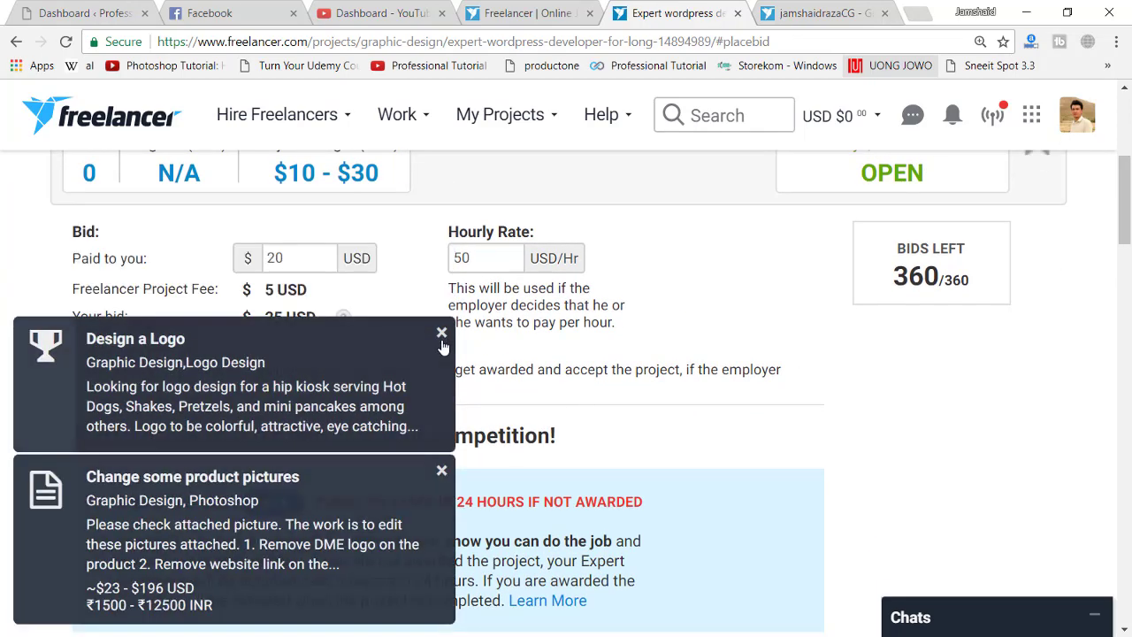
click(441, 337)
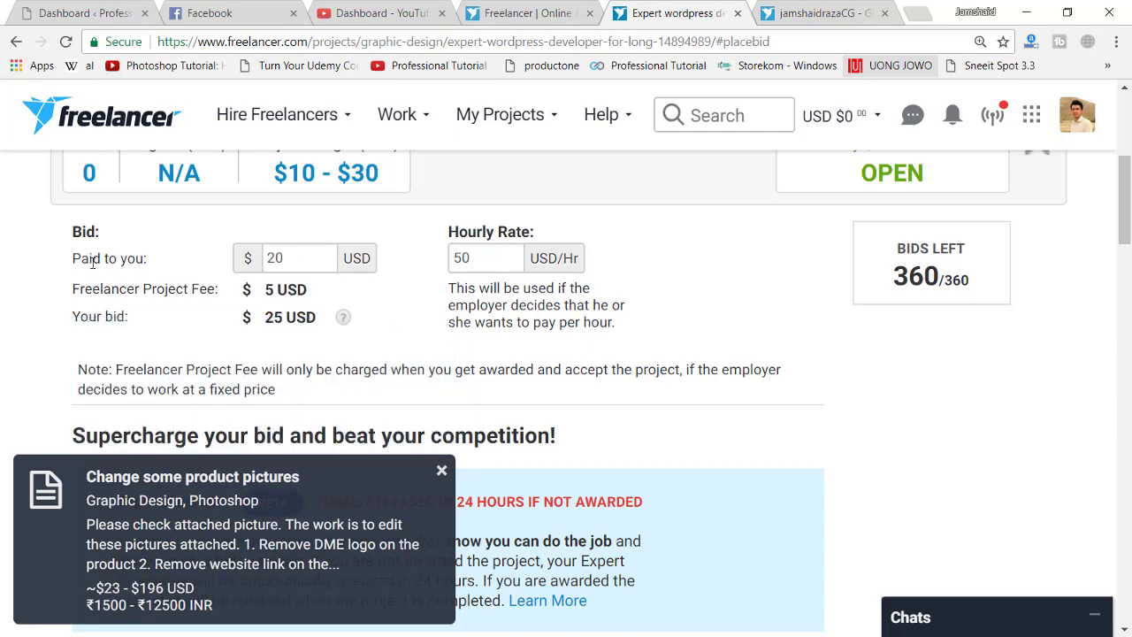
Examine the bid form's paid-to-you amount, project fee and hourly rate.
double_click(274, 258)
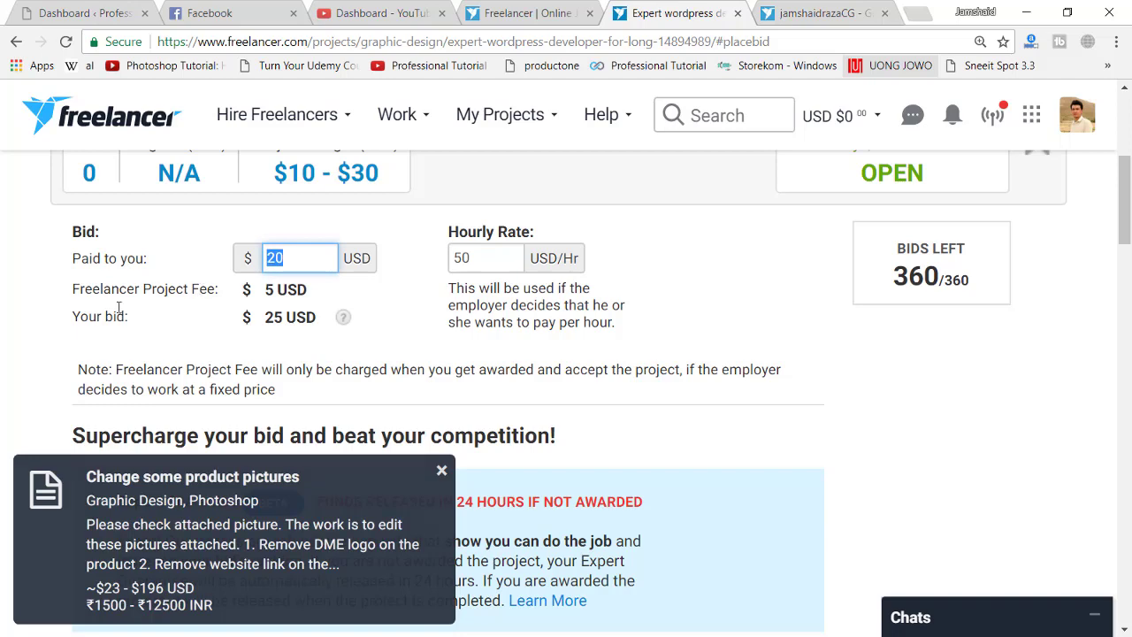
click(290, 255)
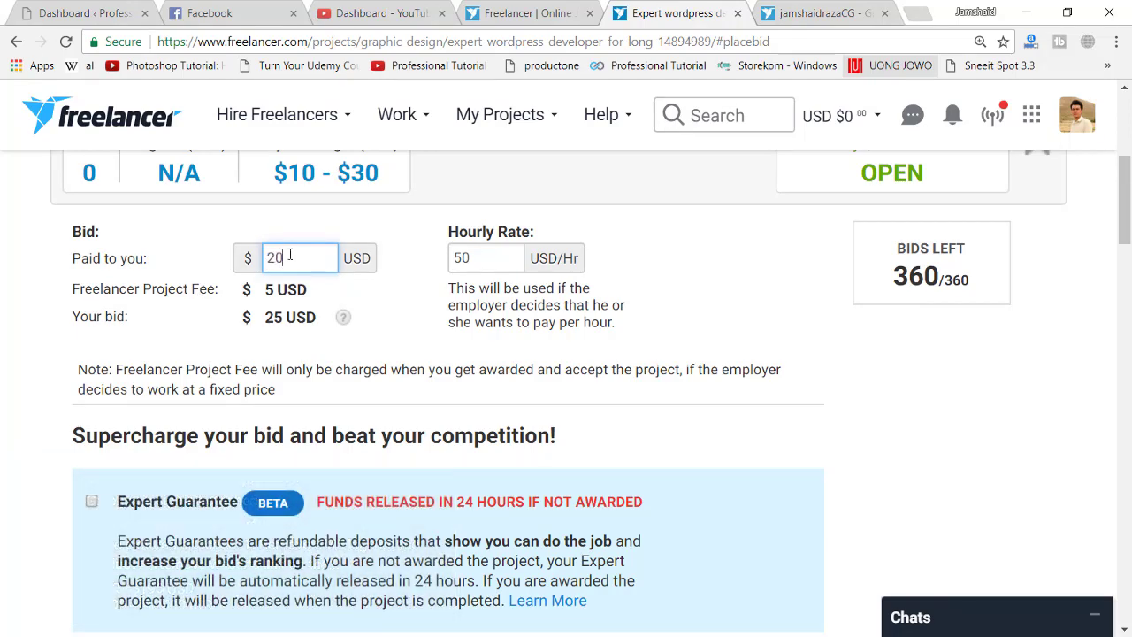
drag(475, 255, 454, 256)
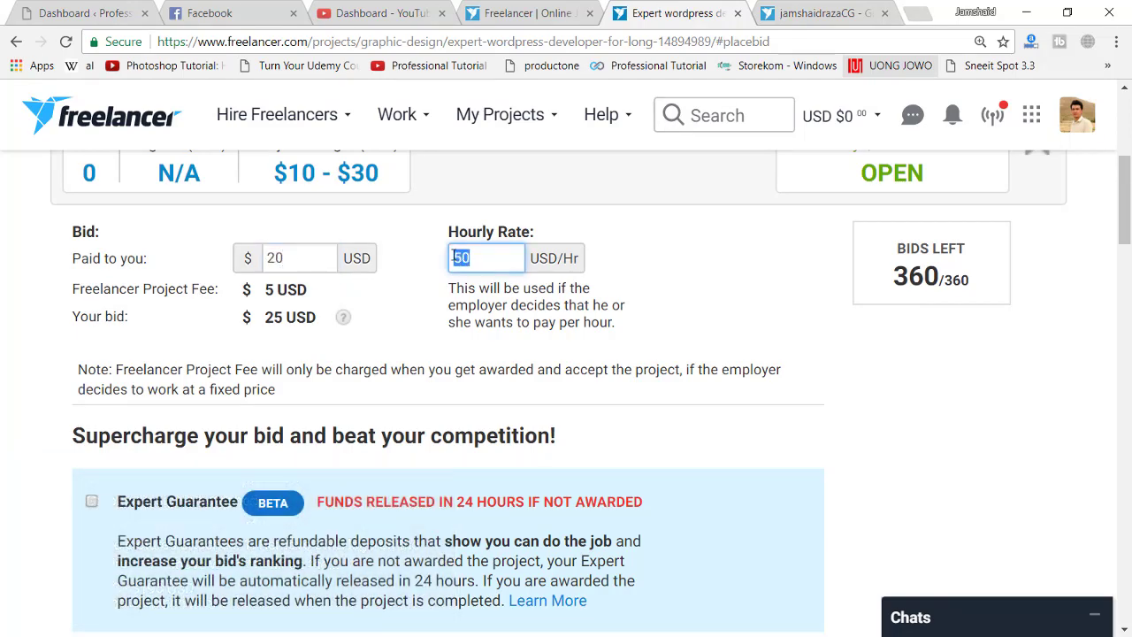
click(274, 259)
Enable the Expert Guarantee upgrade to inspect its deposit amount and allowed range, and disable it again.
drag(1125, 224, 1126, 258)
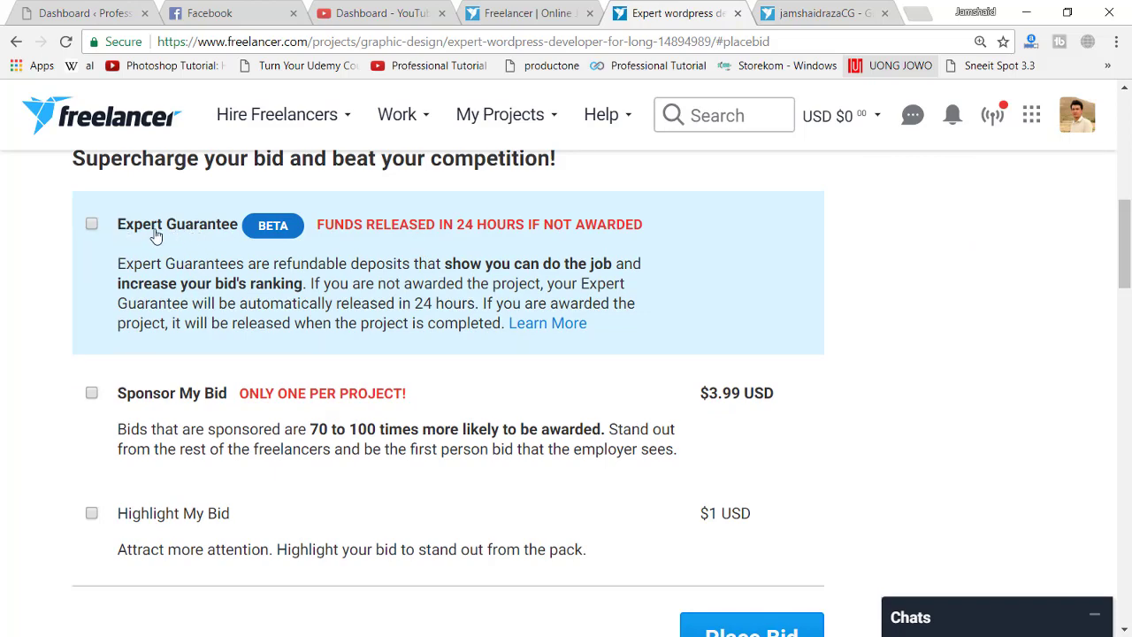
click(92, 226)
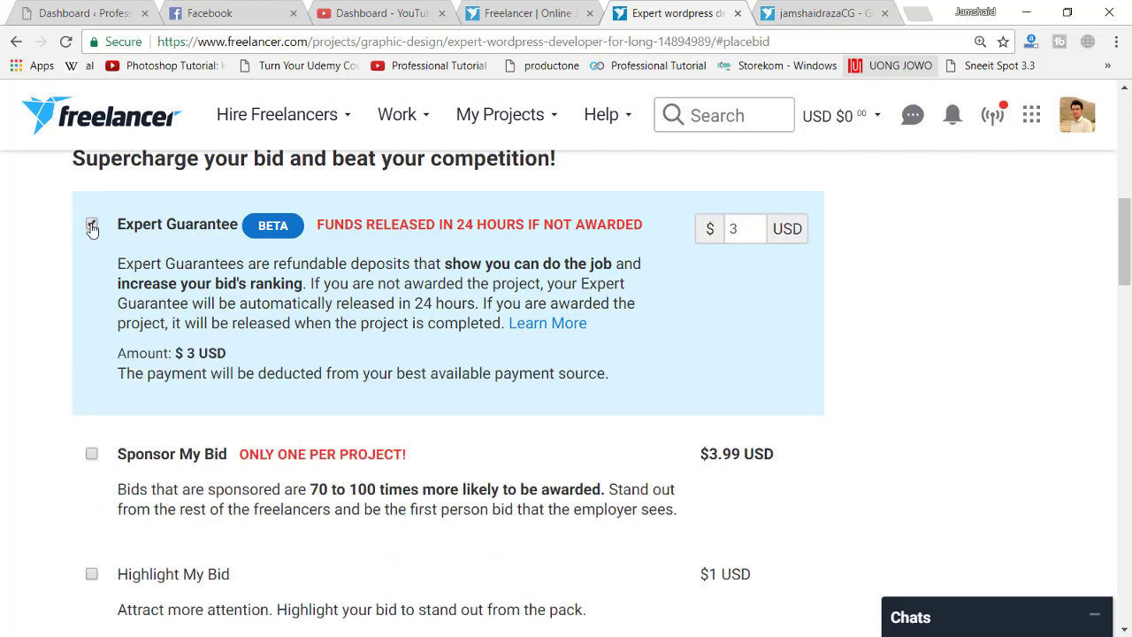
mouse_move(755, 232)
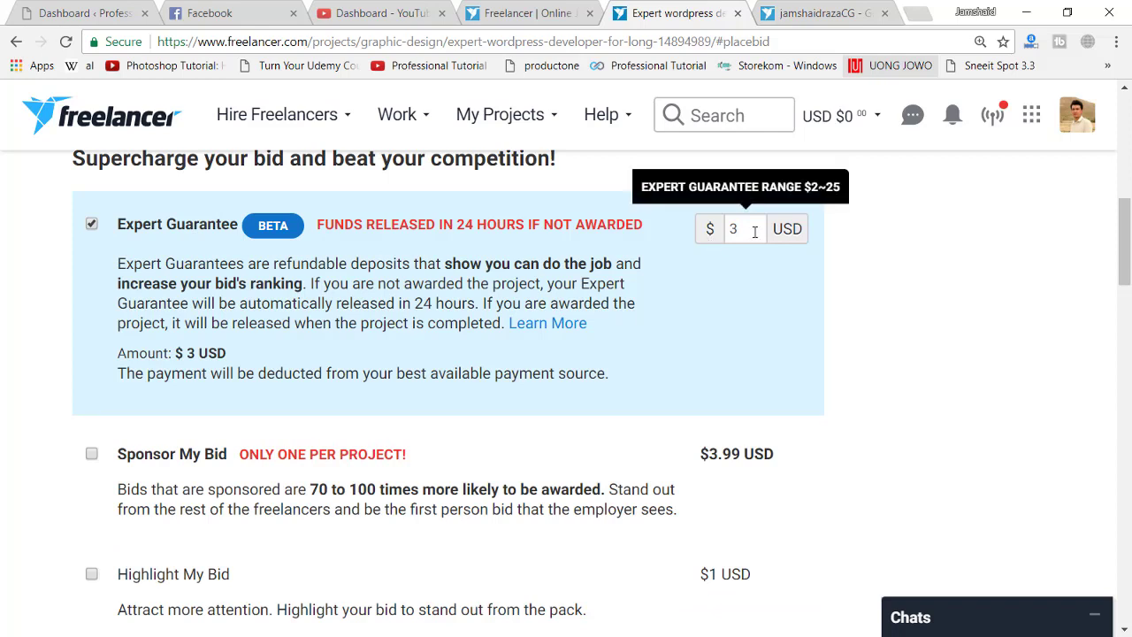
double_click(732, 228)
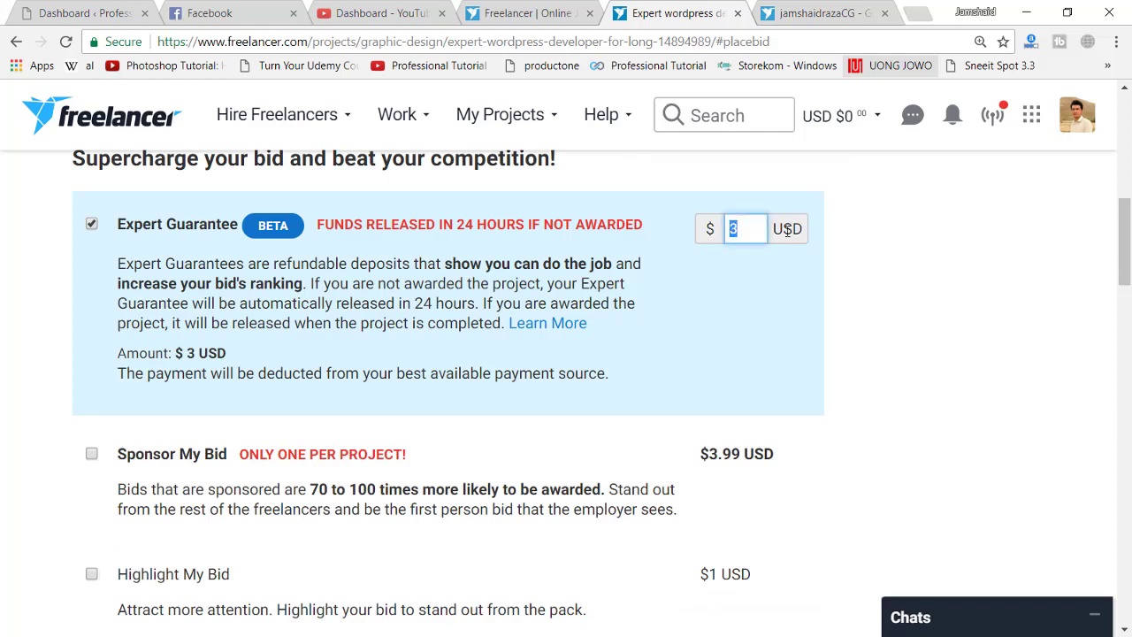
click(92, 223)
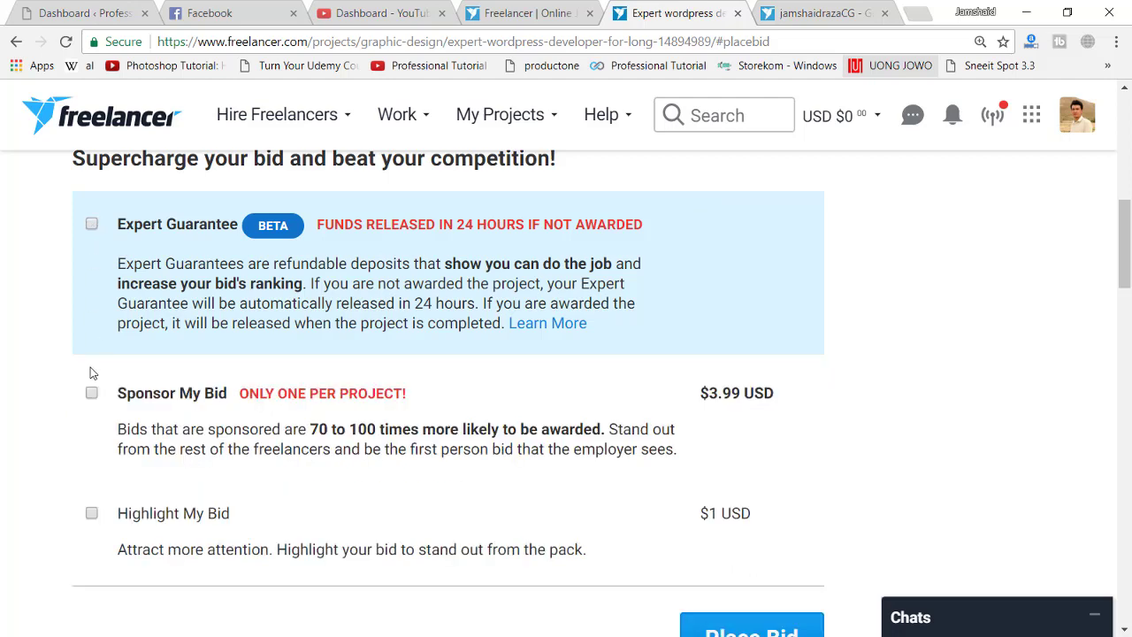
Place the bid without any paid upgrades and decline the offer to sponsor it.
scroll(345, 442, down, 2)
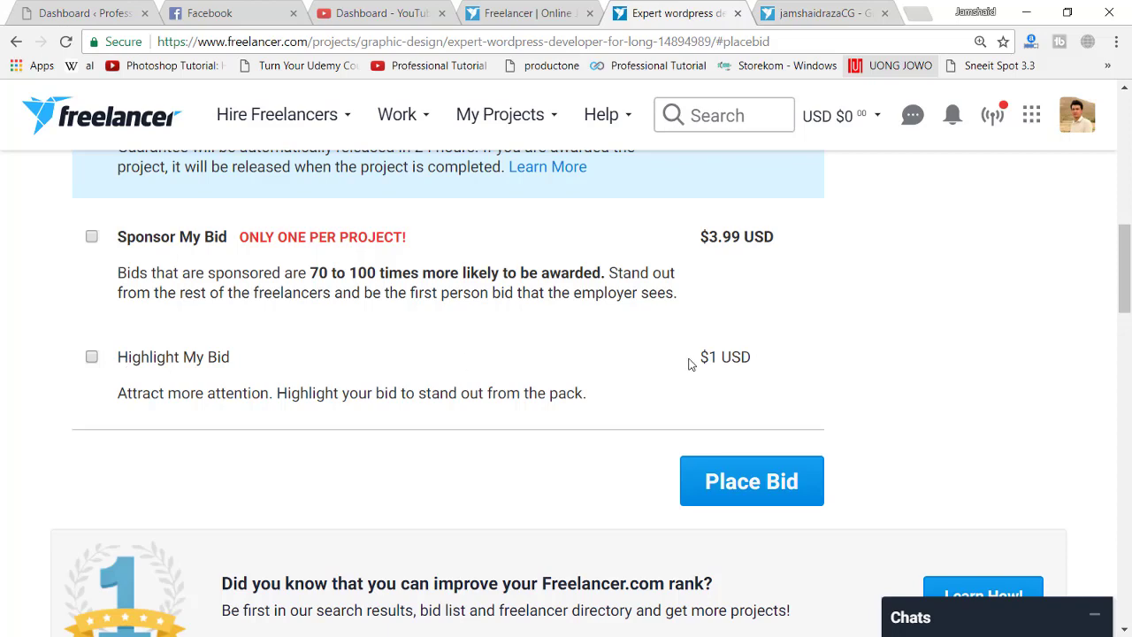
scroll(1123, 319, down, 2)
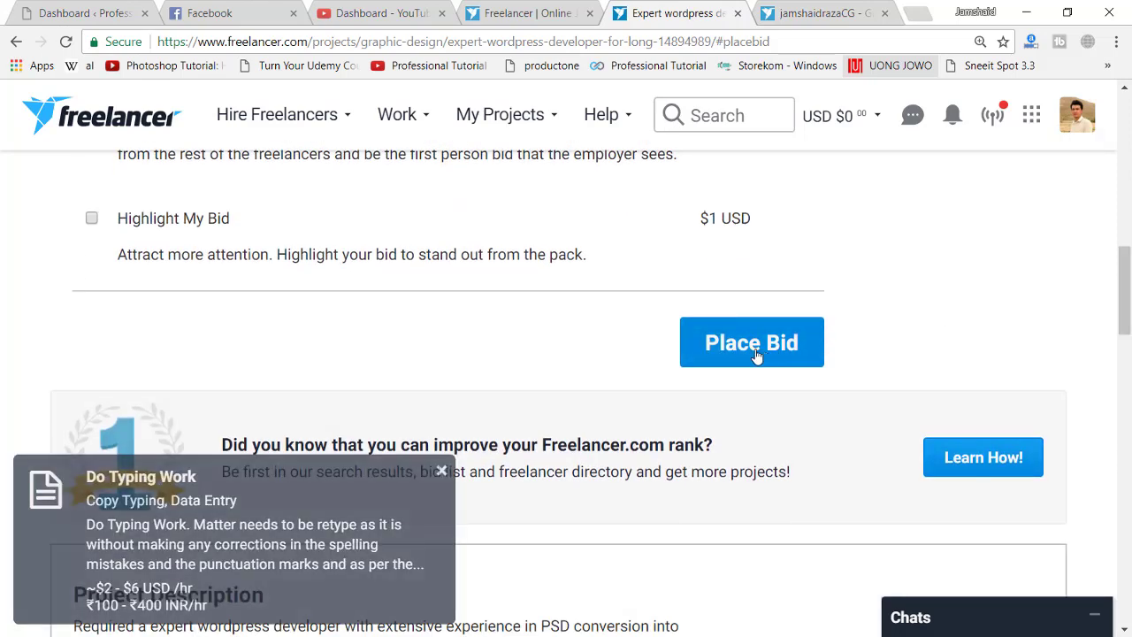
click(753, 347)
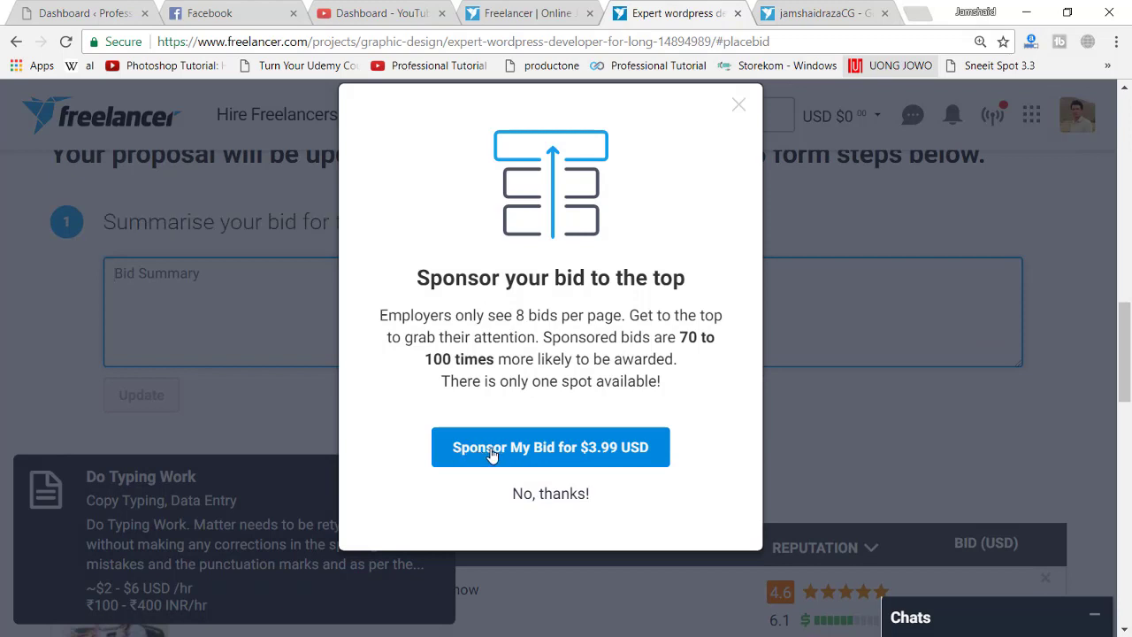
click(536, 492)
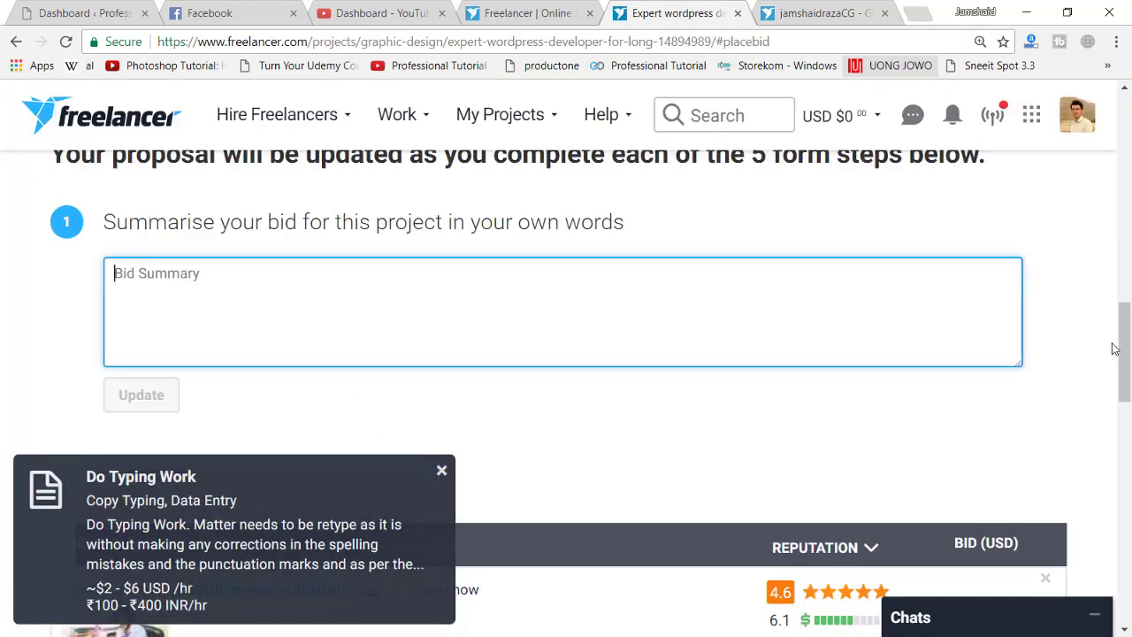
Begin the bid summary with "Hi, professonal here. I would like to work in your project".
drag(1125, 347, 1125, 355)
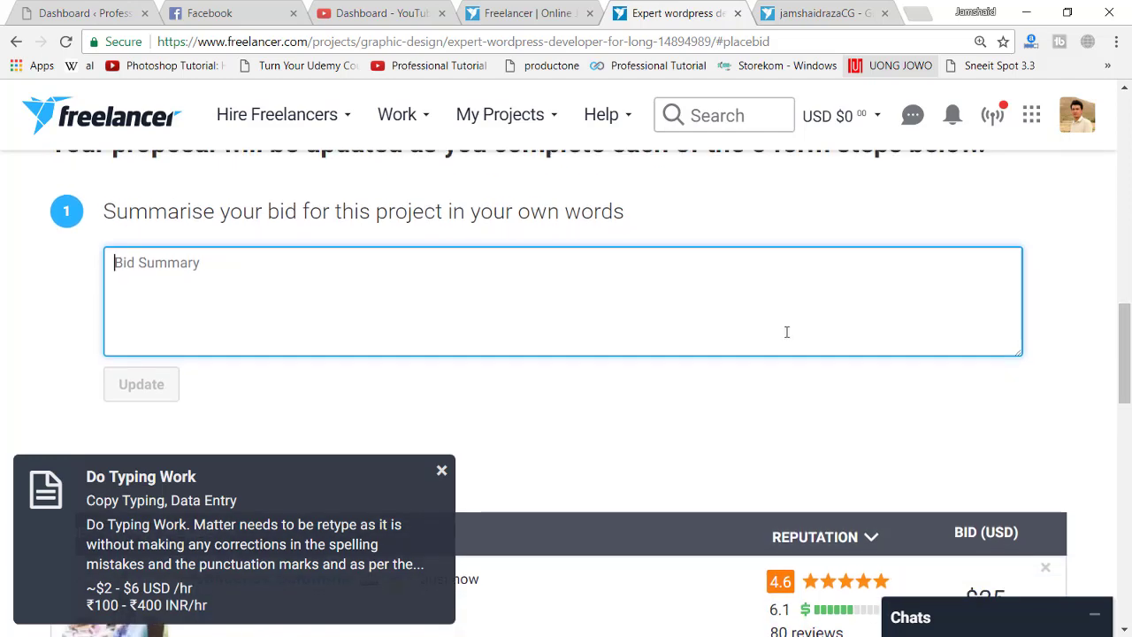
text(Hi, p)
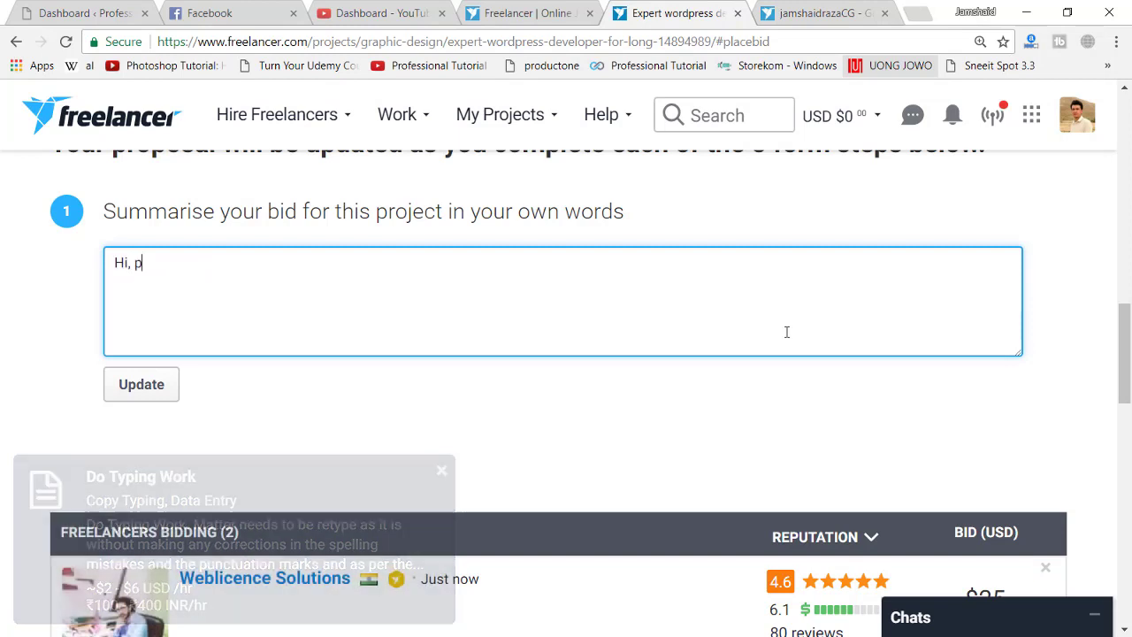
text(orfes)
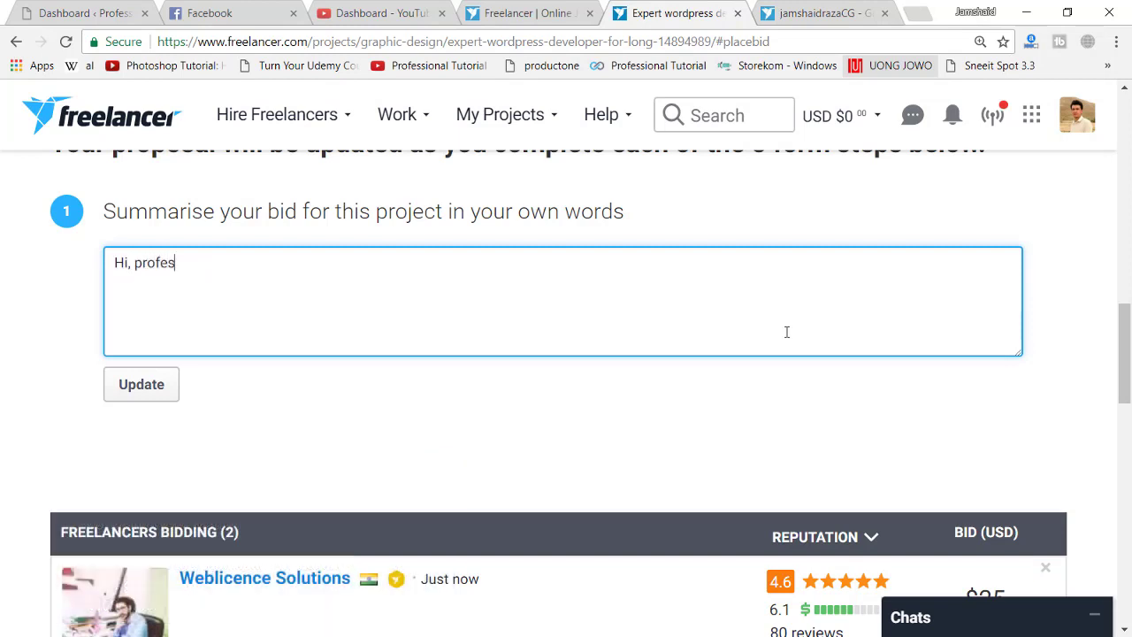
text(sopmal)
key(BackSpace)
key(BackSpace)
key(BackSpace)
key(BackSpace)
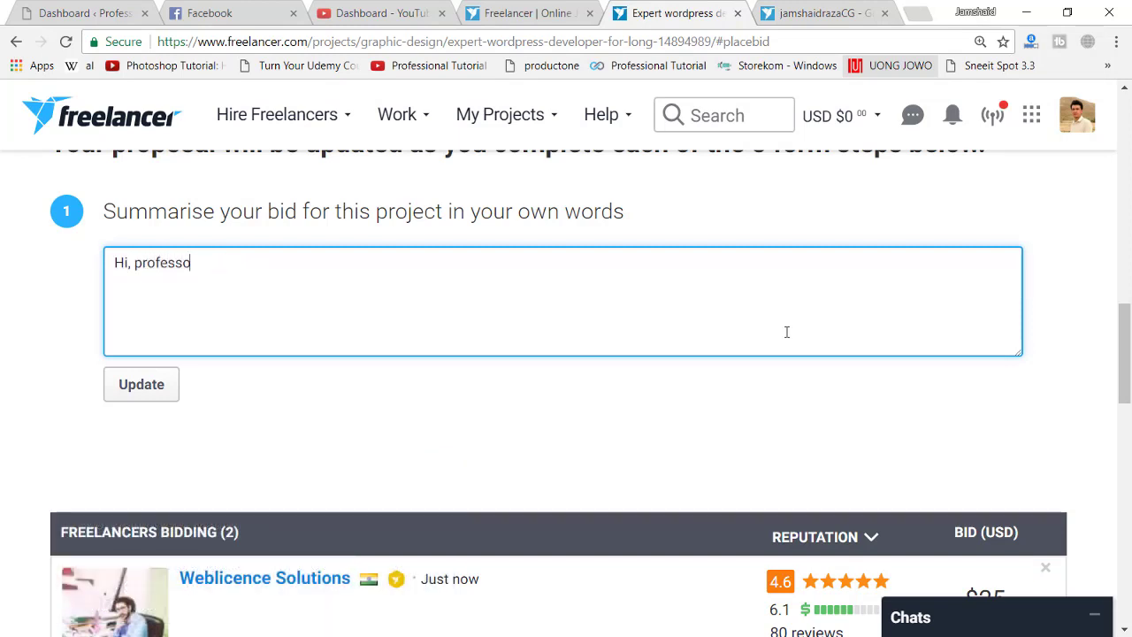
text(nal her)
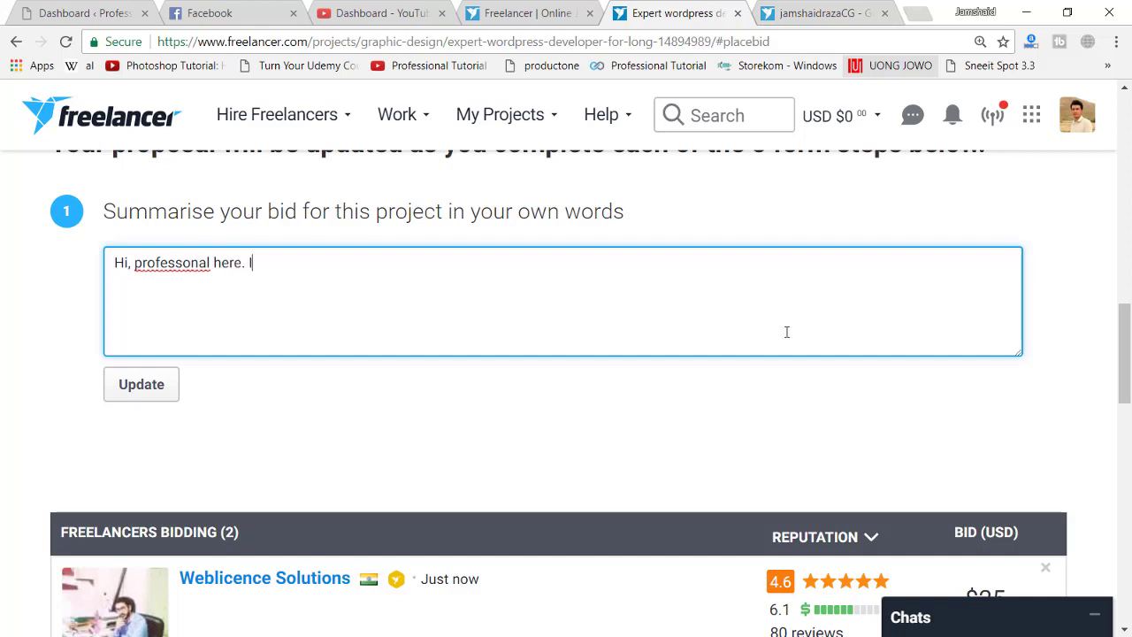
text(e. I would like to work in y)
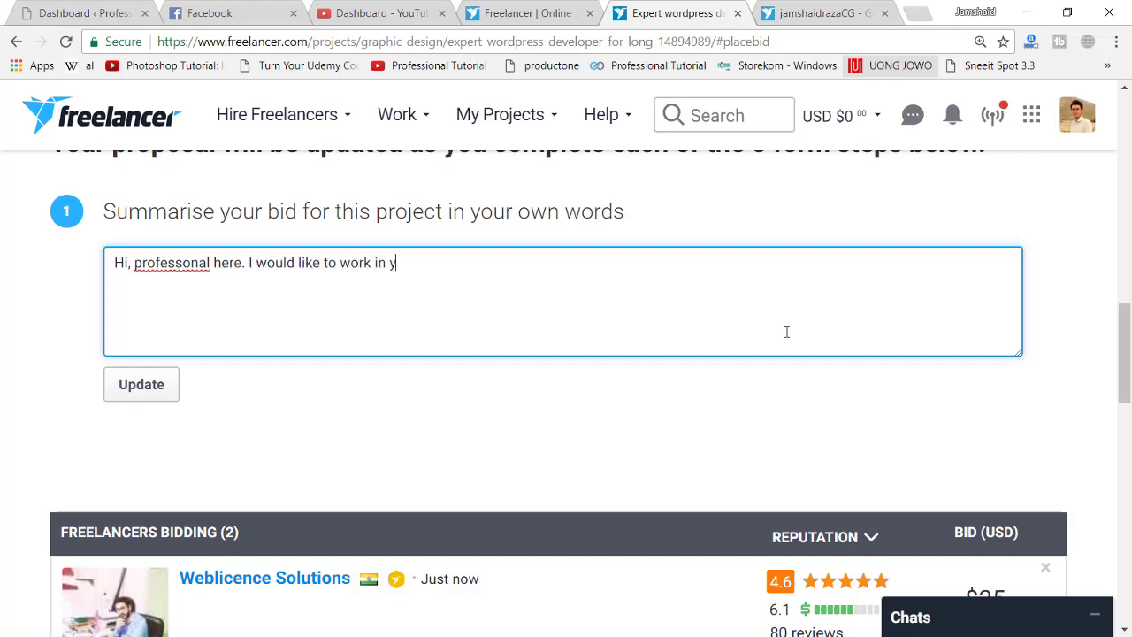
text(our w)
text(project I)
key(BackSpace)
Complete the bid summary with "and I will complete your project with ease and comfort. Let's get started.".
text(and I will com)
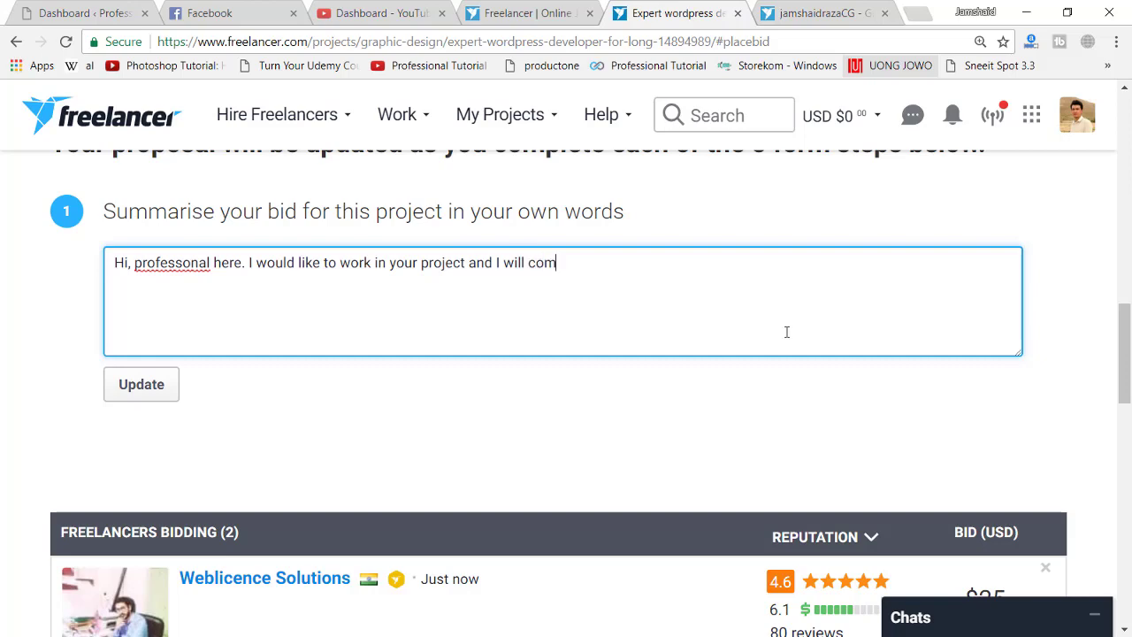
text(plete your pr)
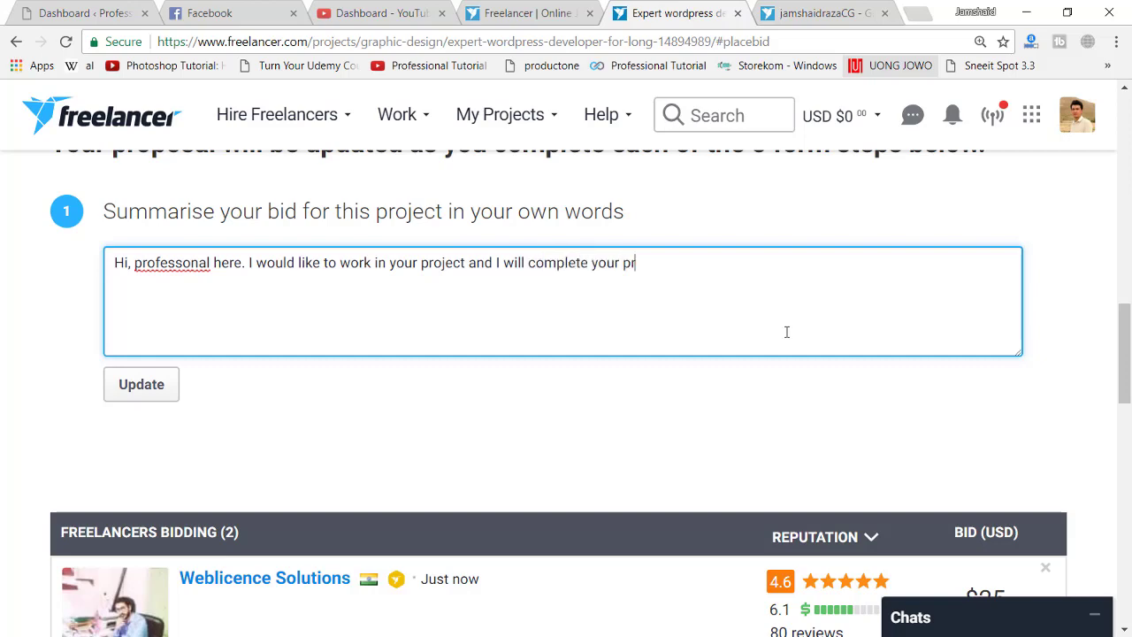
text(oject)
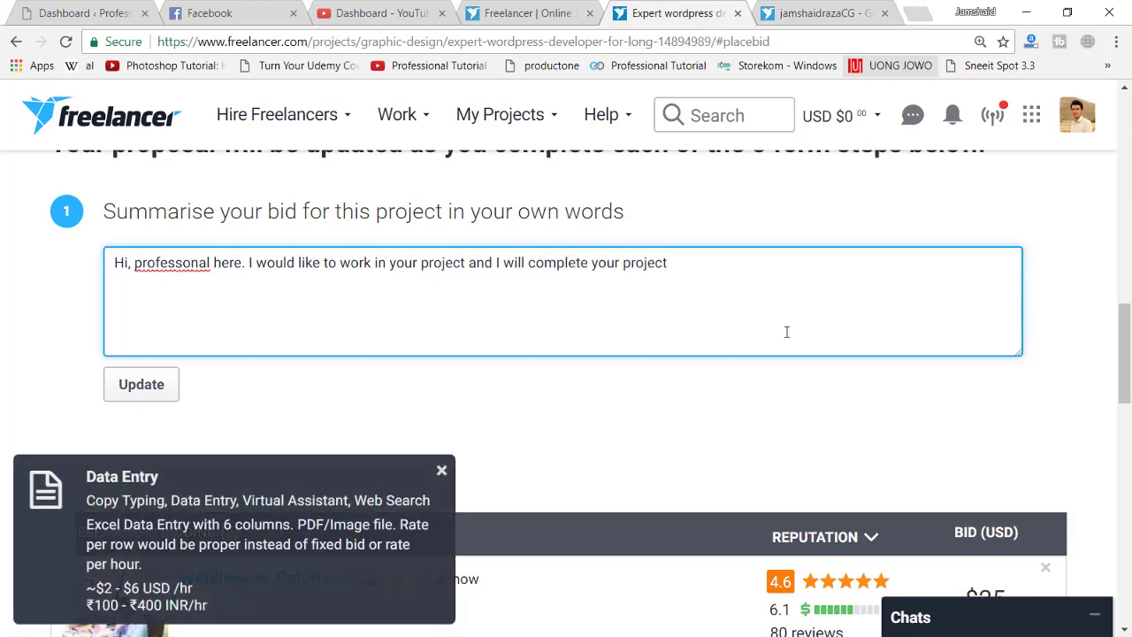
text( with ease and comfor)
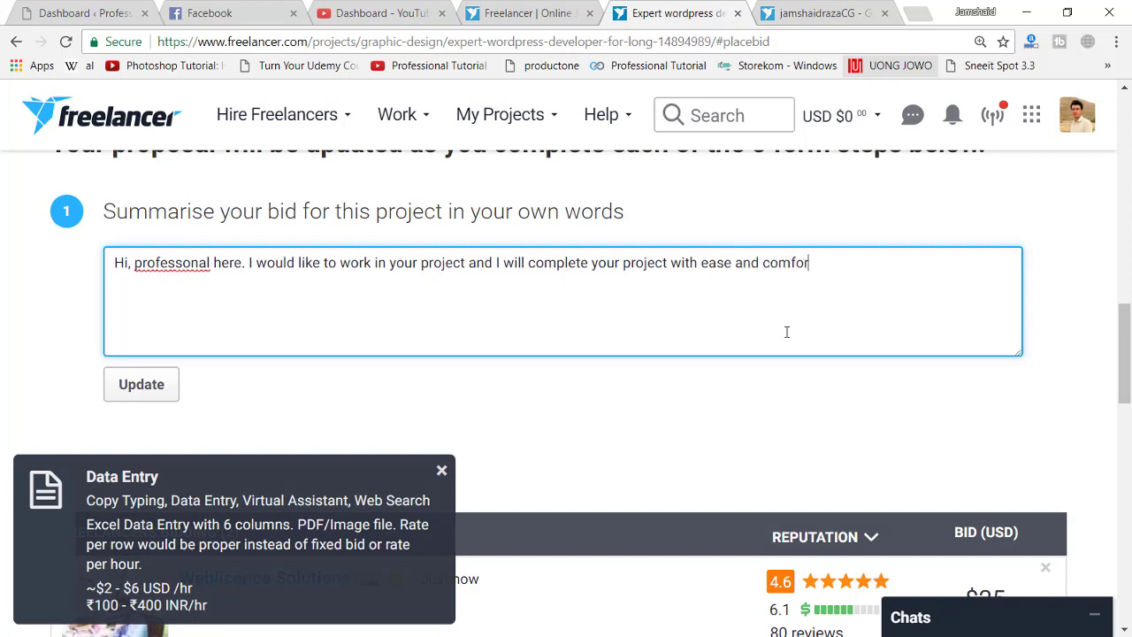
text(t. Let's get started.)
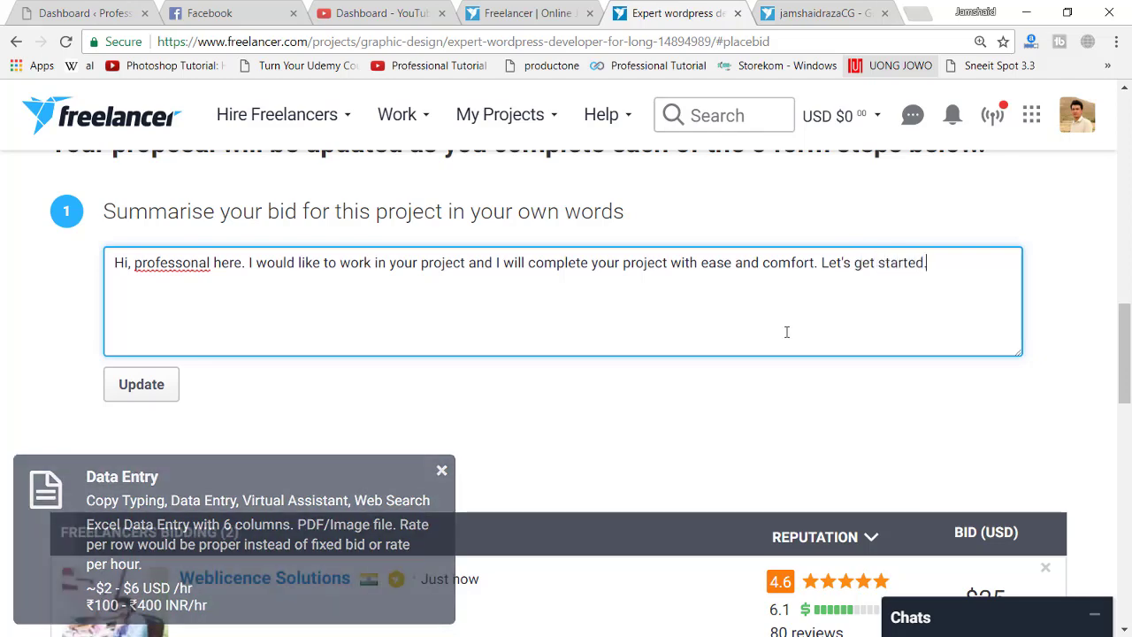
Correct the misspelled word in the bid summary to "professional" and save the summary to the proposal.
right_click(190, 263)
click(232, 274)
click(135, 396)
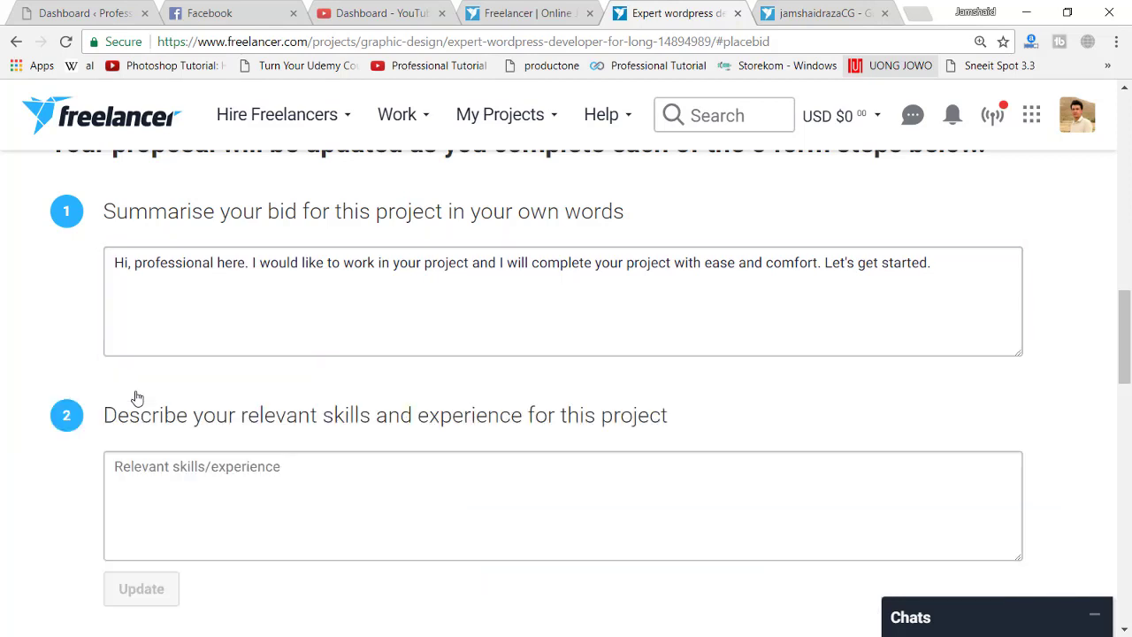
Enter "web designer/developer" as the relevant skills and experience and save it to the proposal.
click(434, 470)
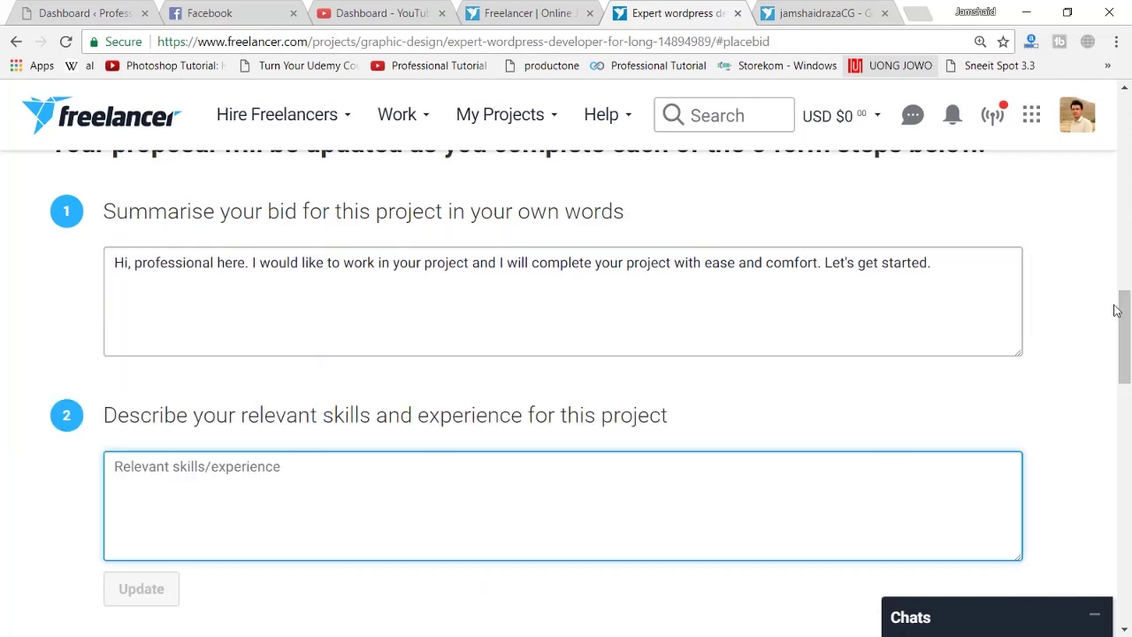
drag(1120, 306, 1127, 331)
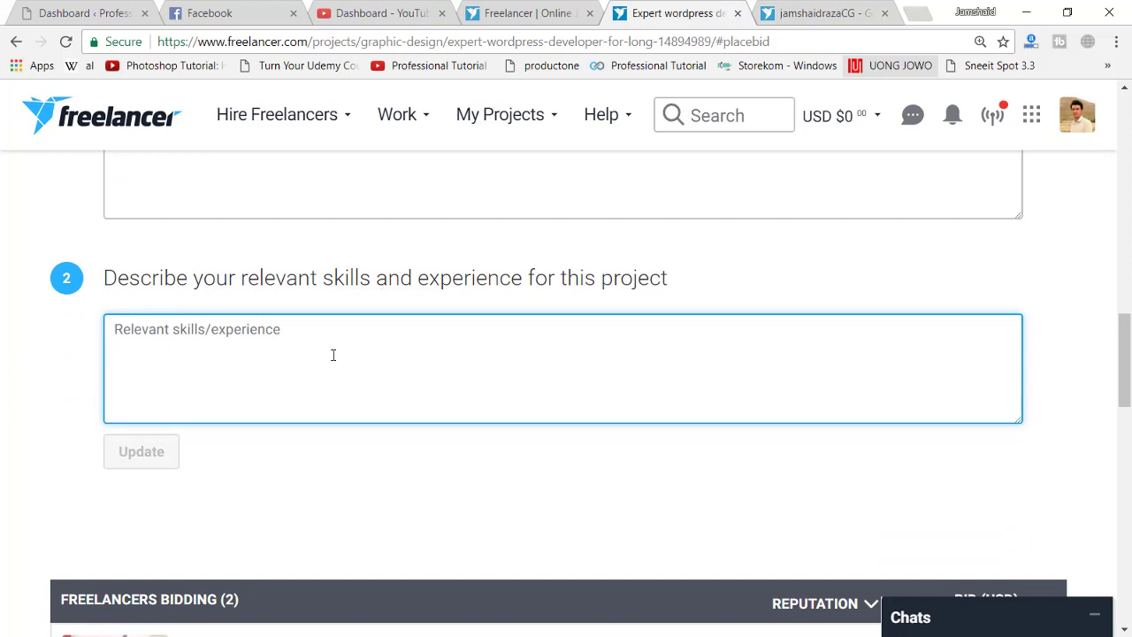
text(web desi)
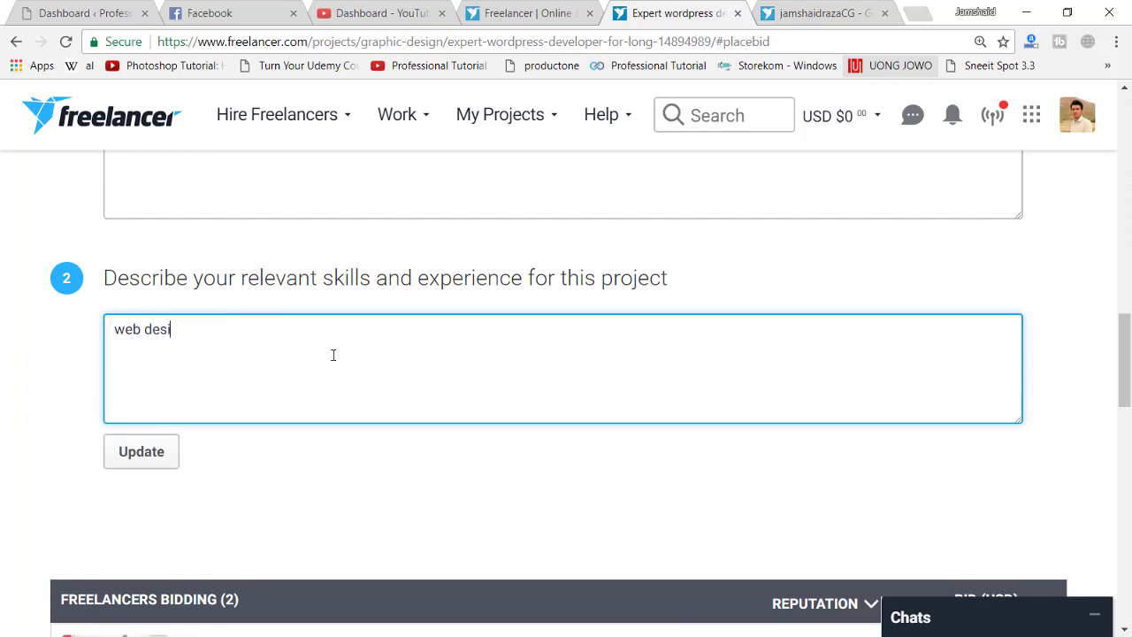
text(gner/developer)
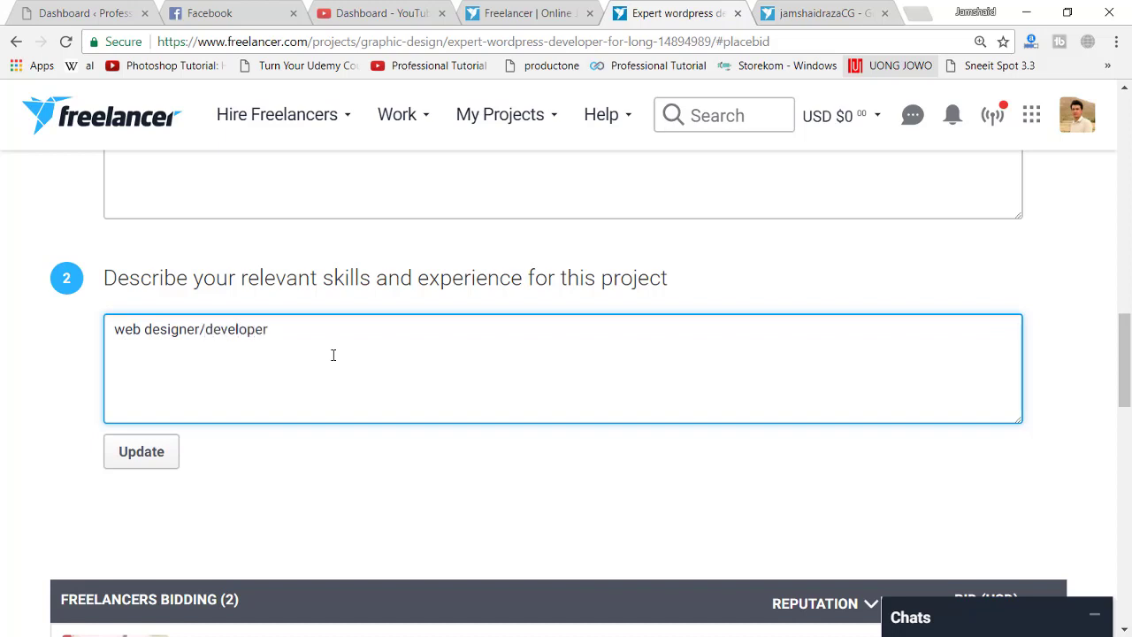
click(141, 453)
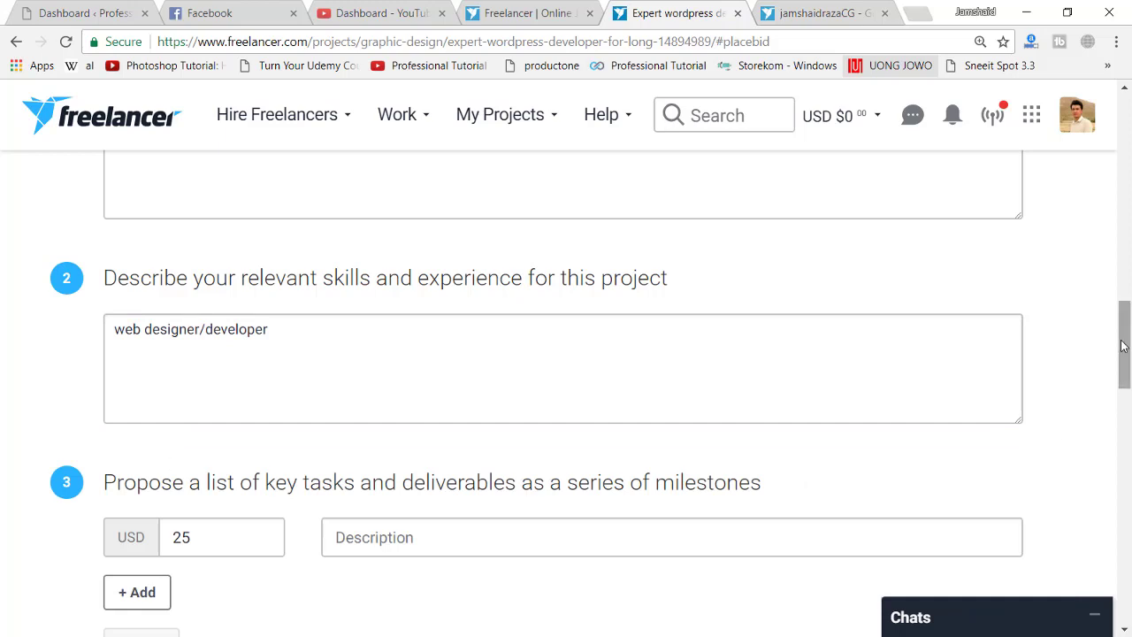
Describe the 25 USD milestone as "first milestone" and save it to the proposal.
scroll(1123, 344, down, 2)
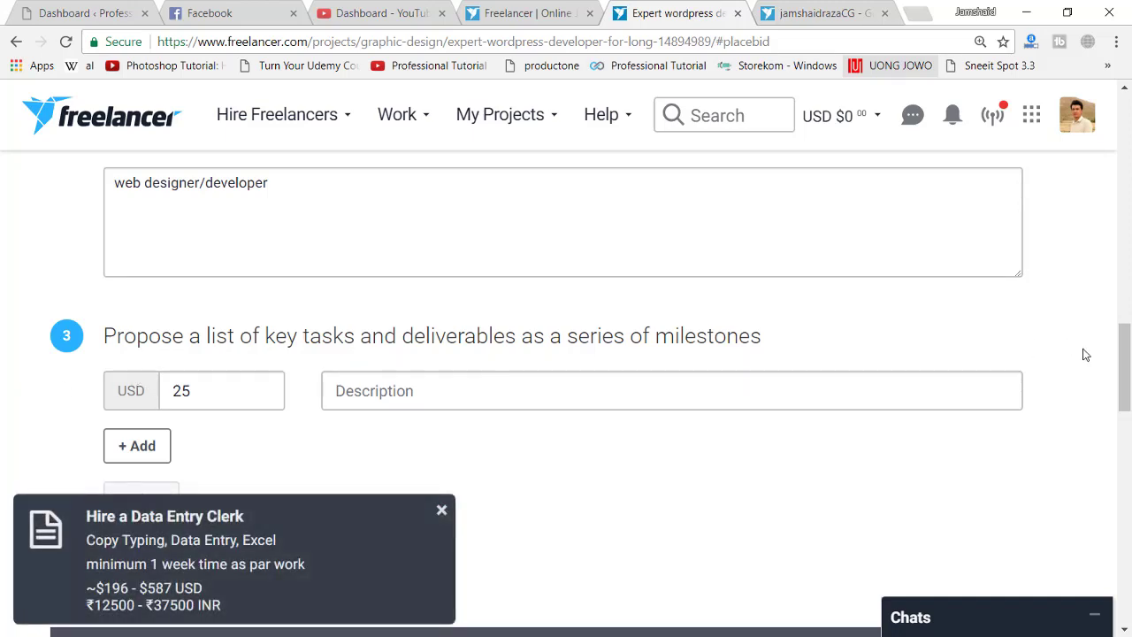
drag(1124, 358, 1029, 371)
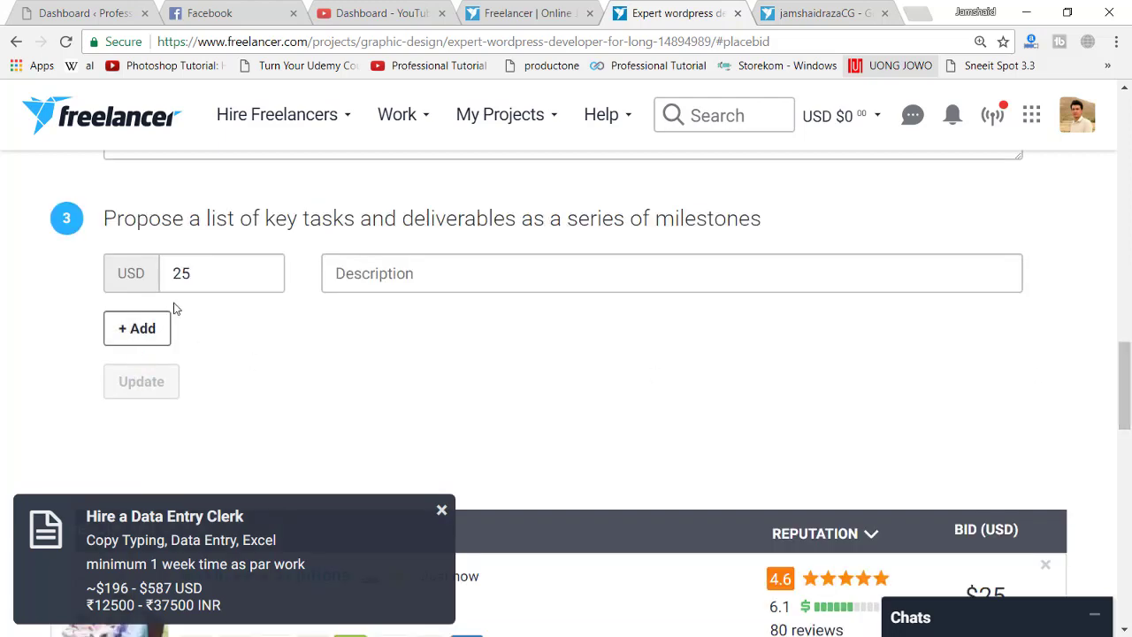
click(416, 275)
text(fi)
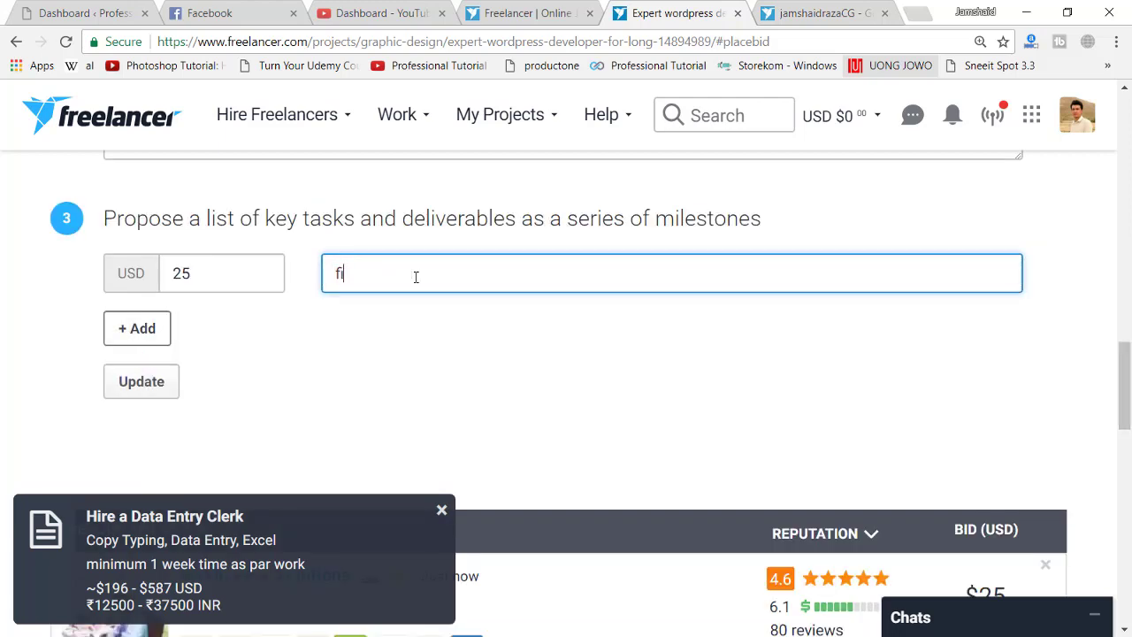
text(rst milestone)
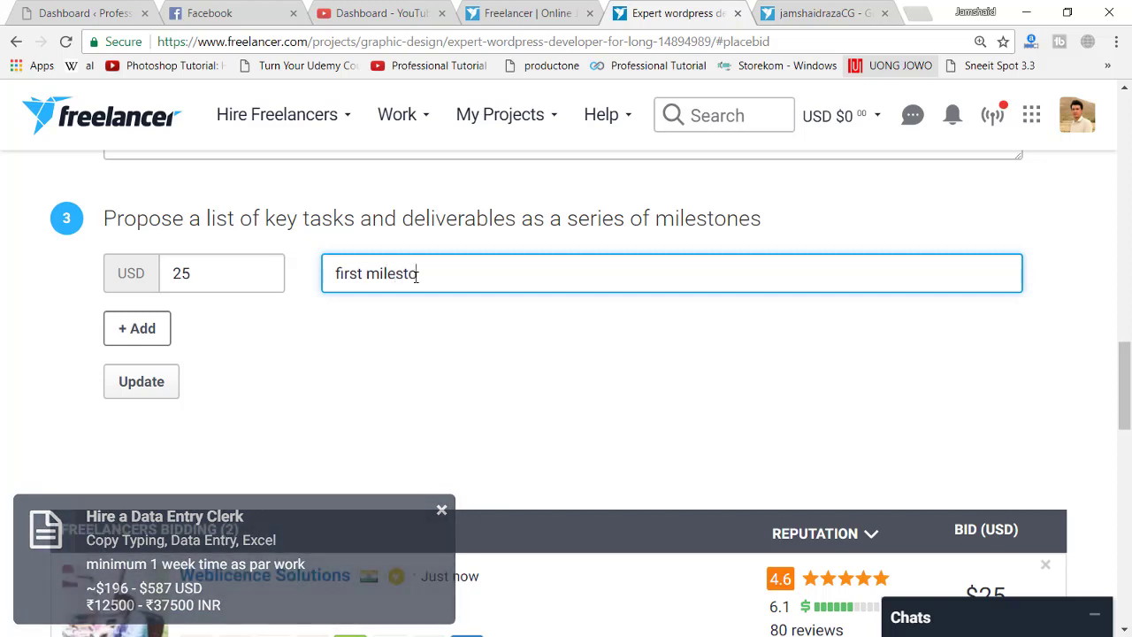
click(133, 384)
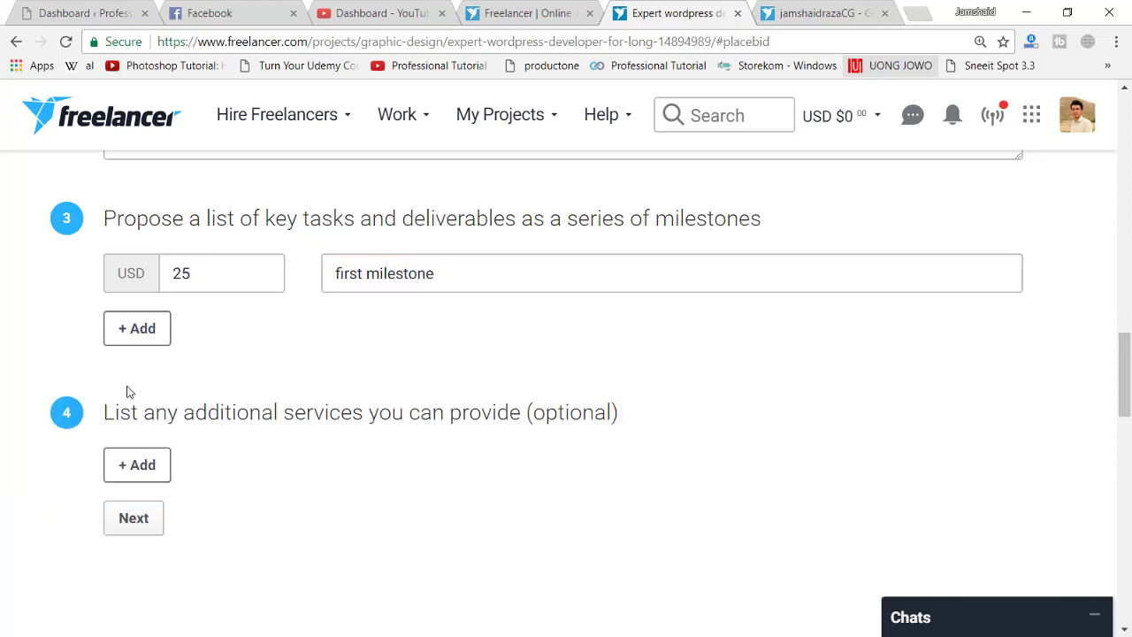
Add "graphic design" at 1 USD as an additional service in the proposal and continue to the employer question.
scroll(142, 354, down, 2)
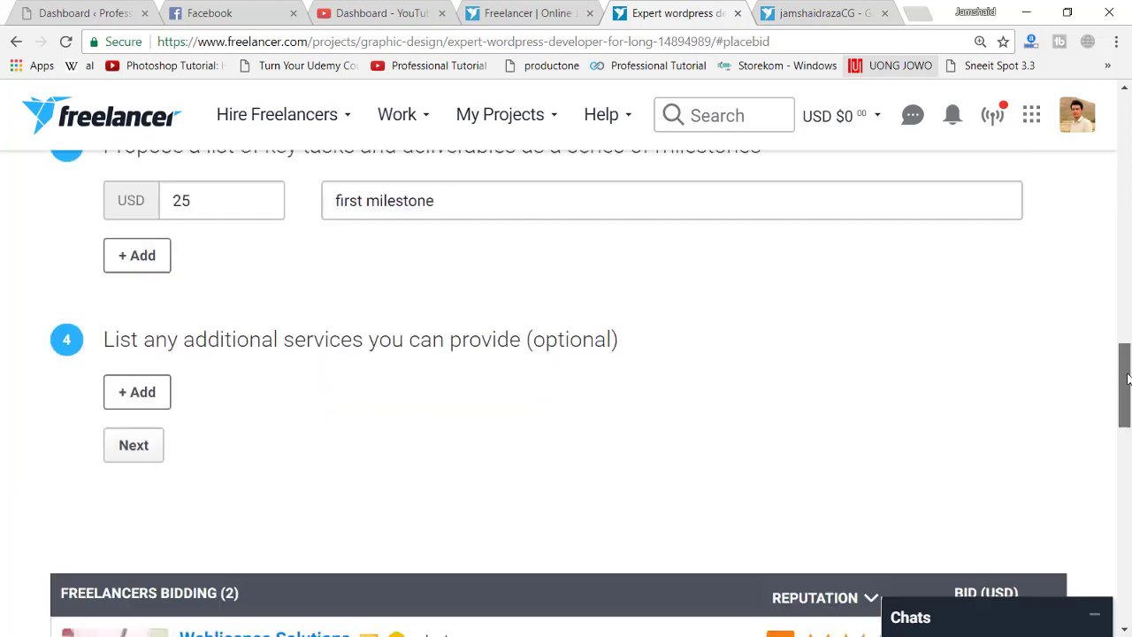
click(138, 326)
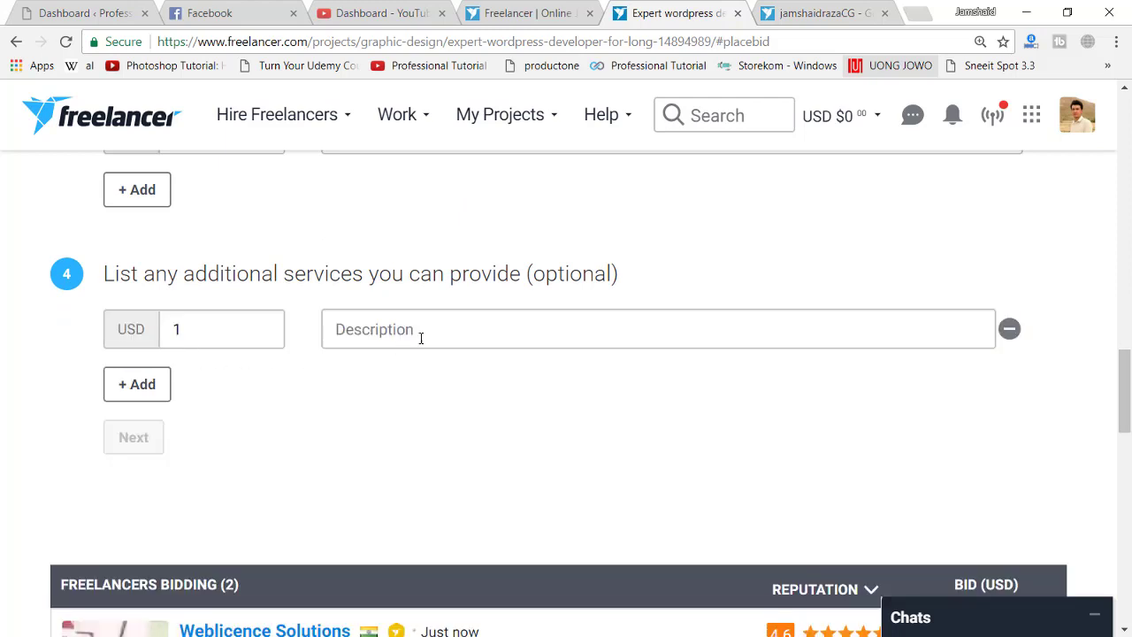
double_click(176, 329)
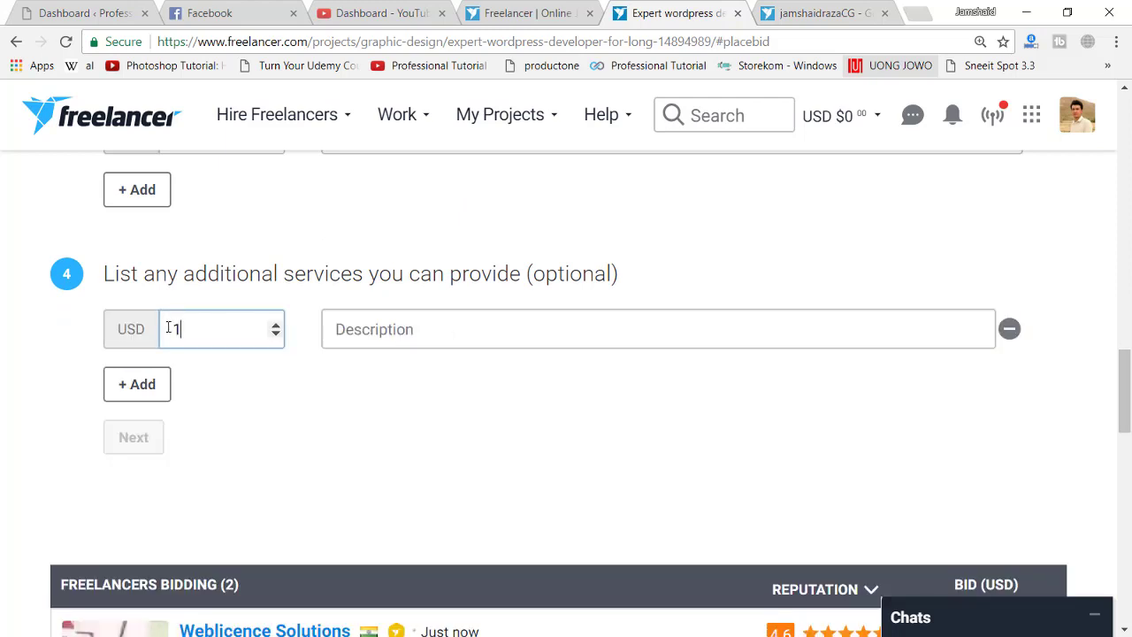
click(460, 329)
text(graphic )
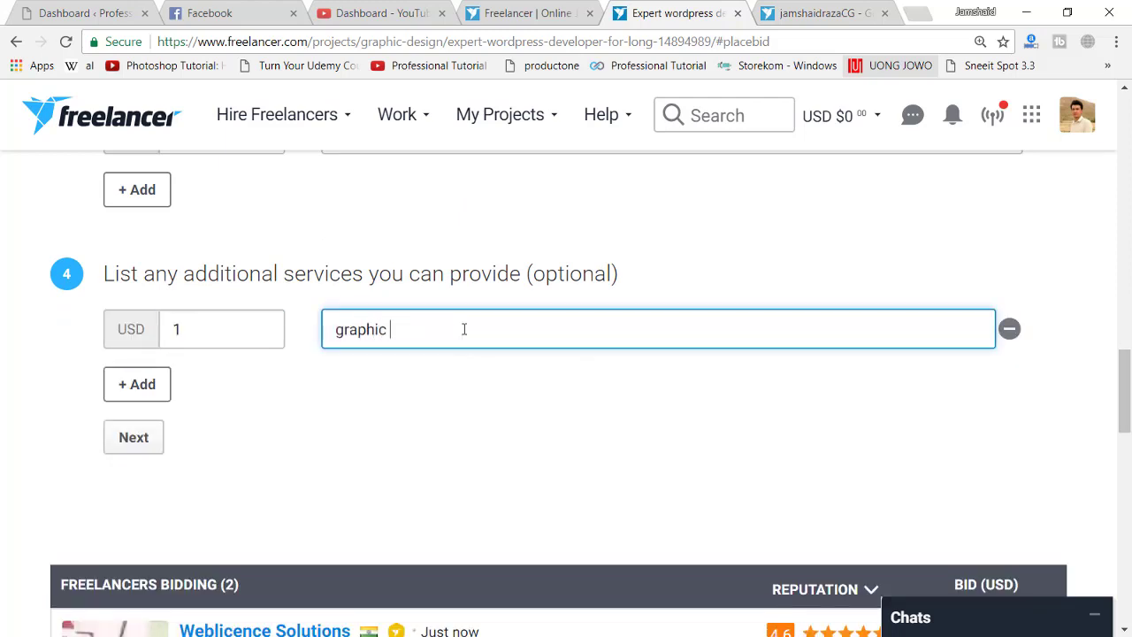
text(design)
click(133, 437)
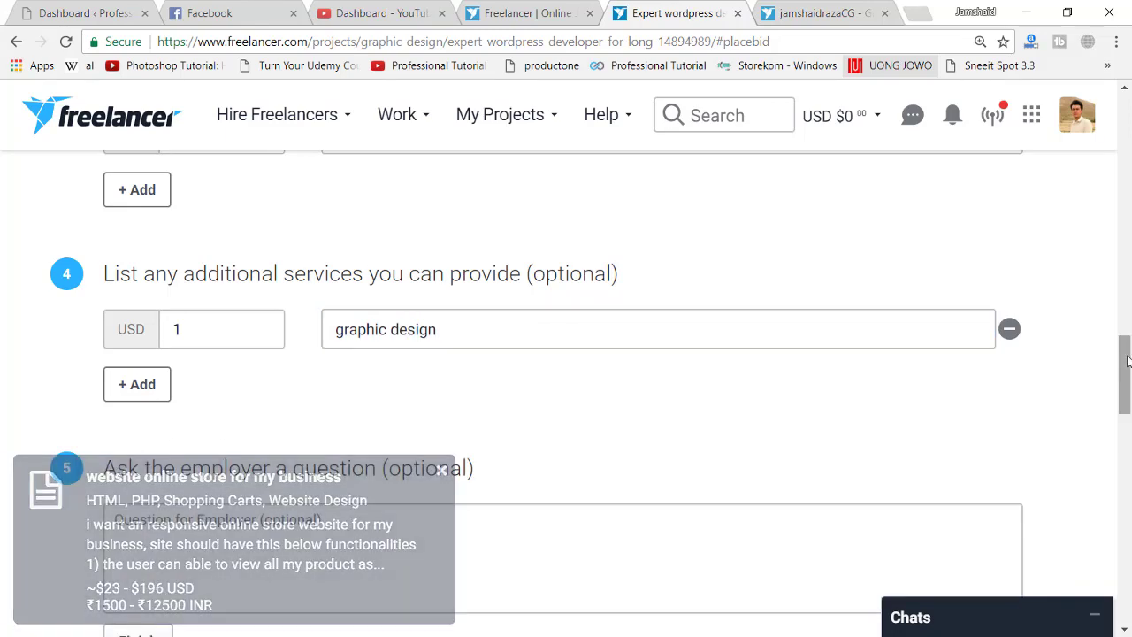
Finish the proposal without asking the employer a question, and skip project tagging.
scroll(846, 362, down, 3)
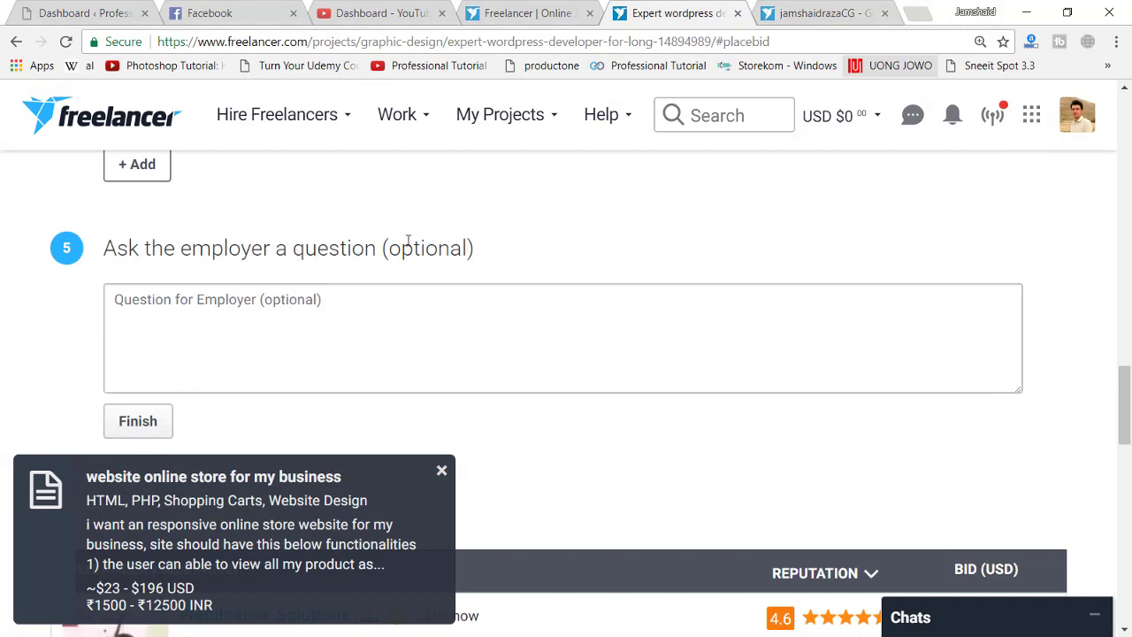
click(138, 422)
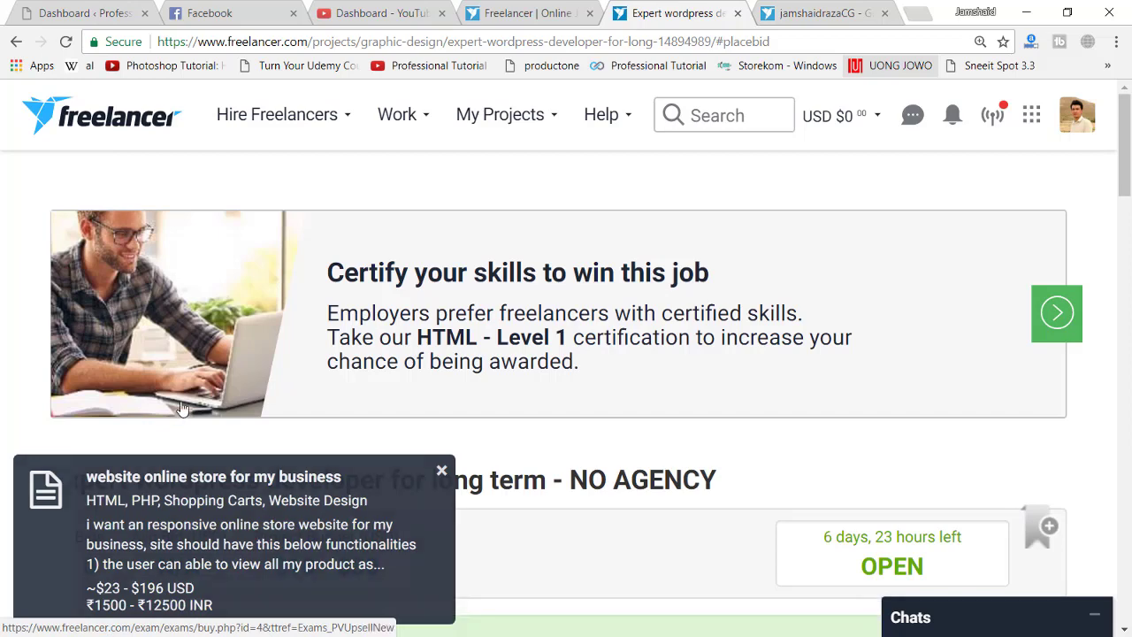
drag(1127, 145, 1127, 224)
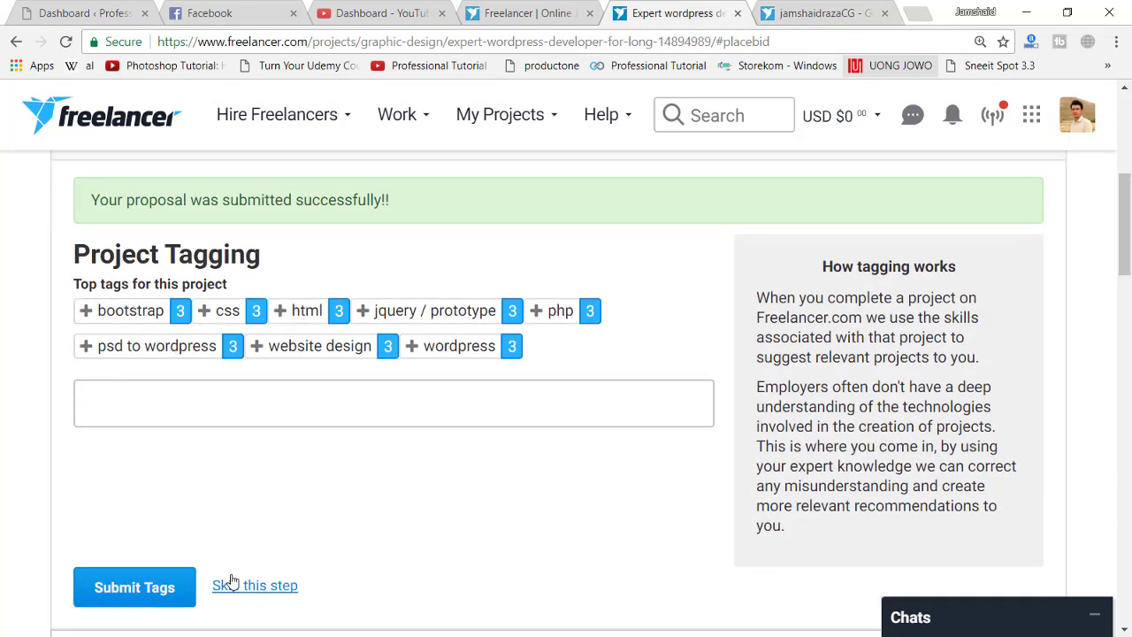
click(258, 588)
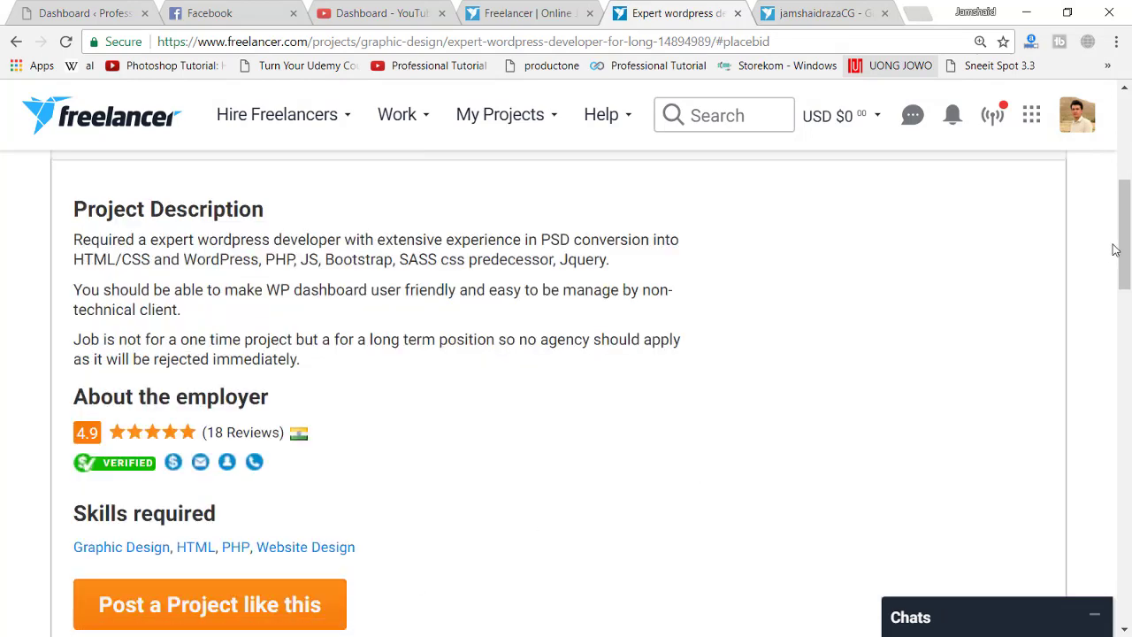
Find the submitted bid in the list of bidding freelancers and check its chance of being awarded.
drag(1117, 248, 1127, 307)
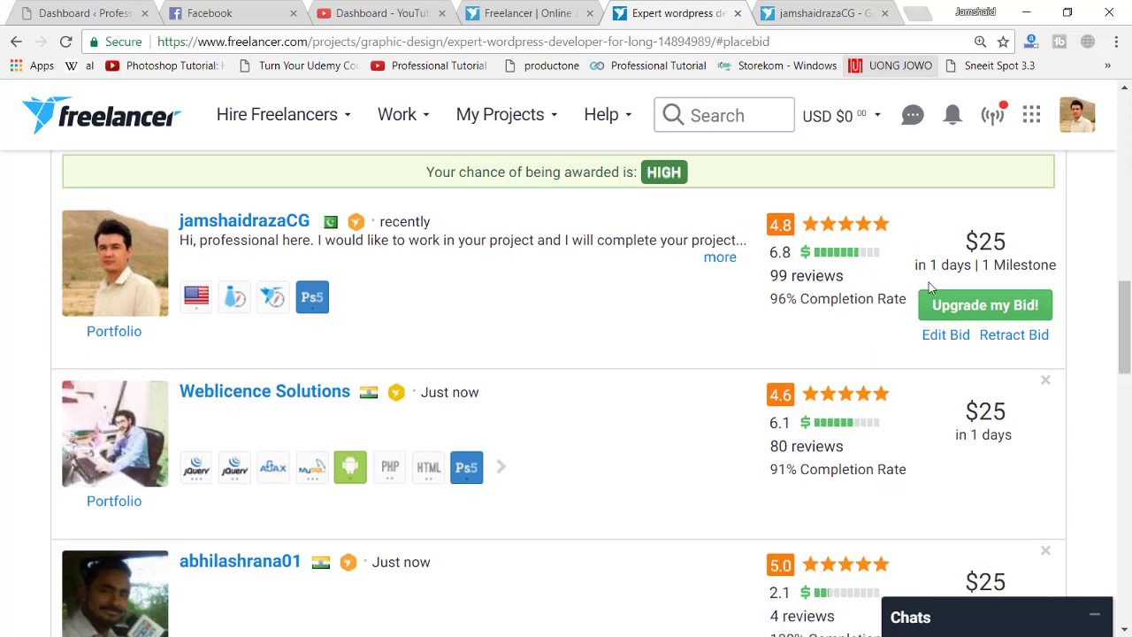
mouse_move(776, 256)
drag(445, 172, 640, 171)
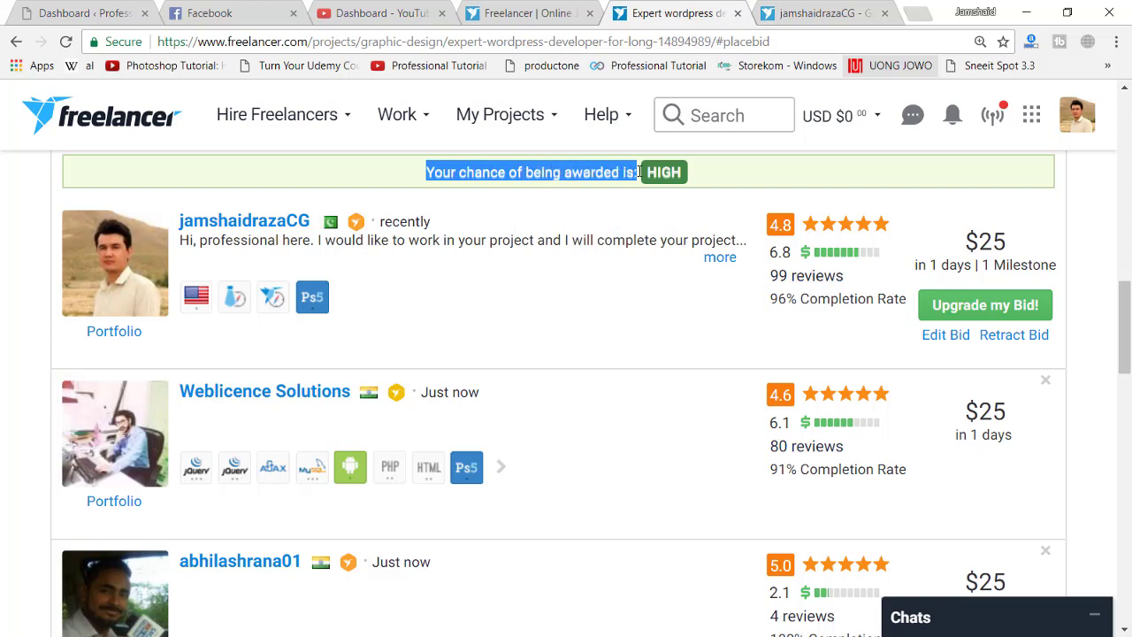
mouse_move(1125, 306)
mouse_down()
mouse_move(1124, 344)
mouse_move(1127, 305)
mouse_up()
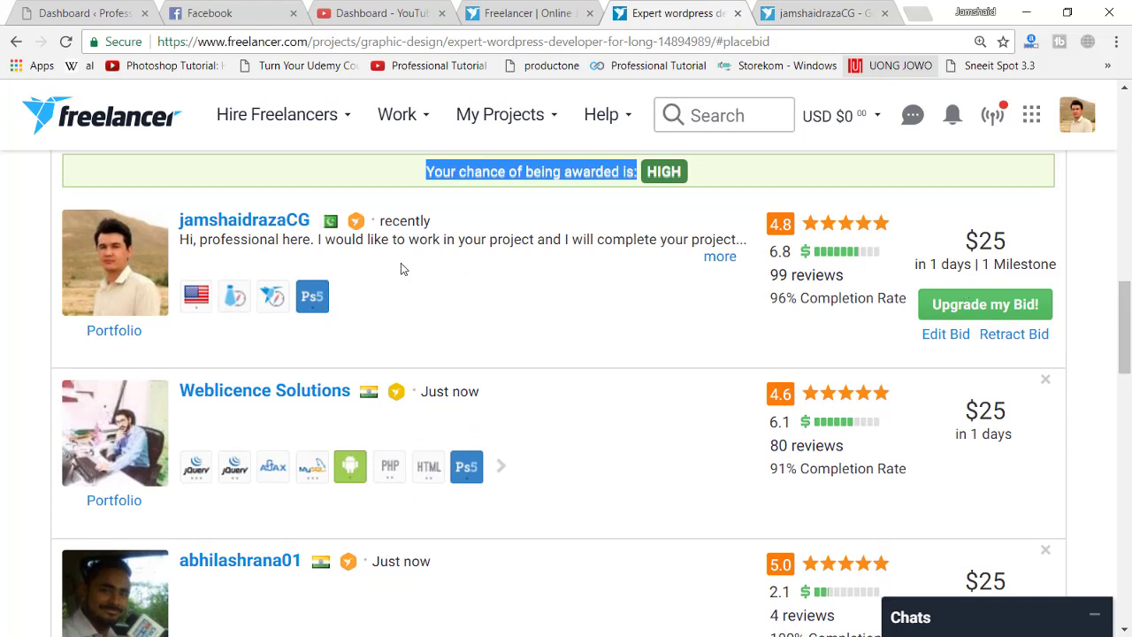
Reload the WordPress project page and compare the submitted bid with the competing freelancers' bids.
click(69, 44)
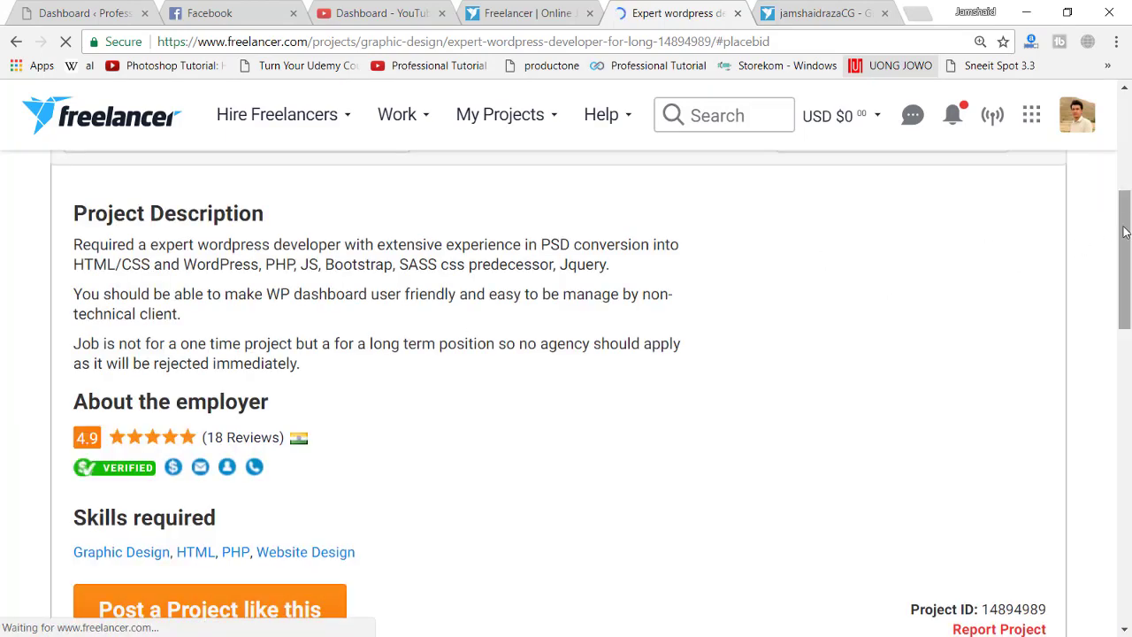
scroll(1125, 193, down, 2)
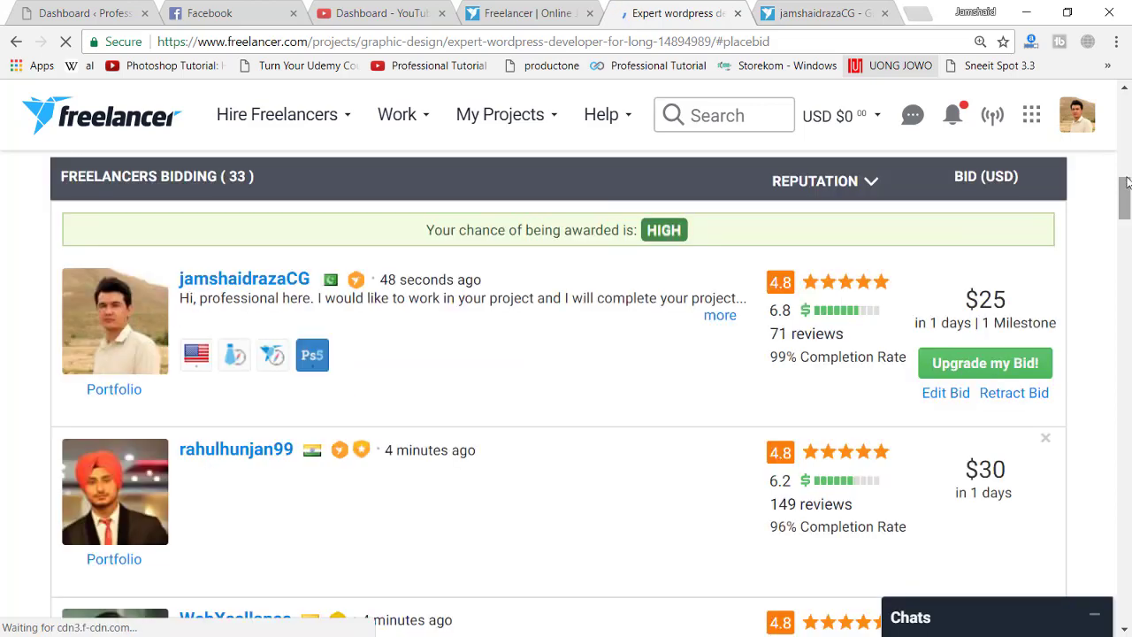
drag(1125, 182, 1125, 102)
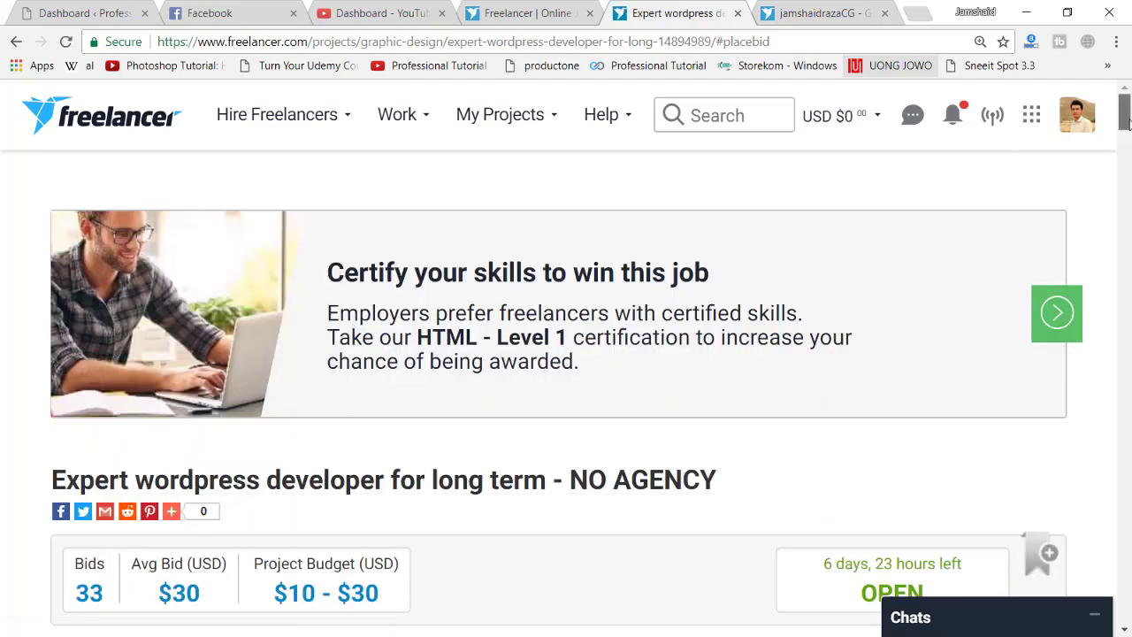
drag(1127, 113, 1128, 133)
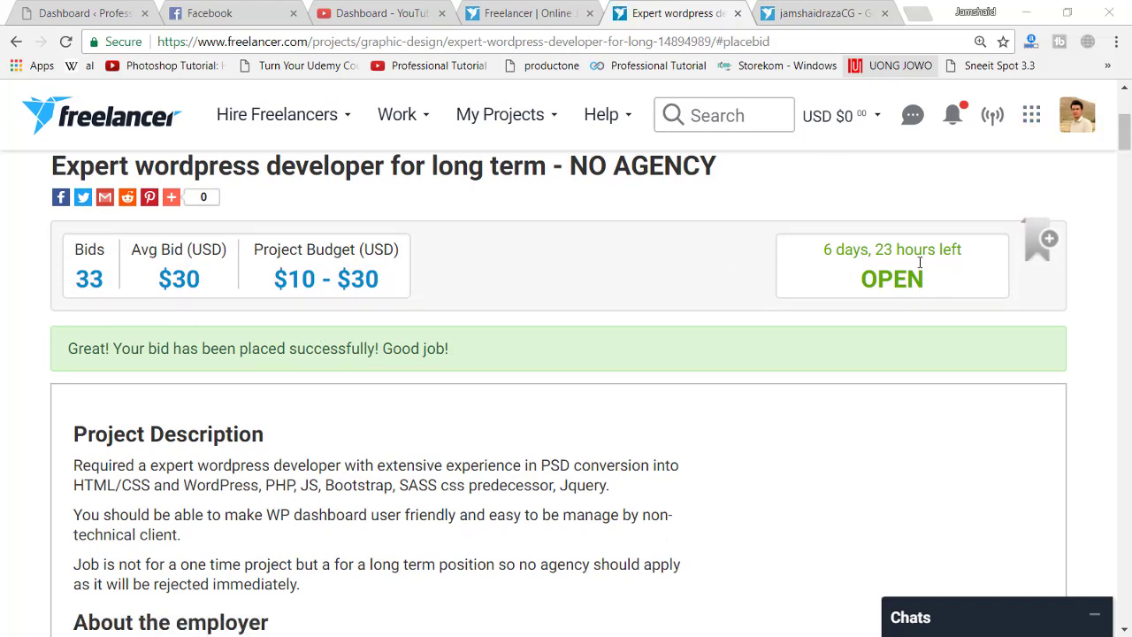
drag(1124, 156, 1125, 193)
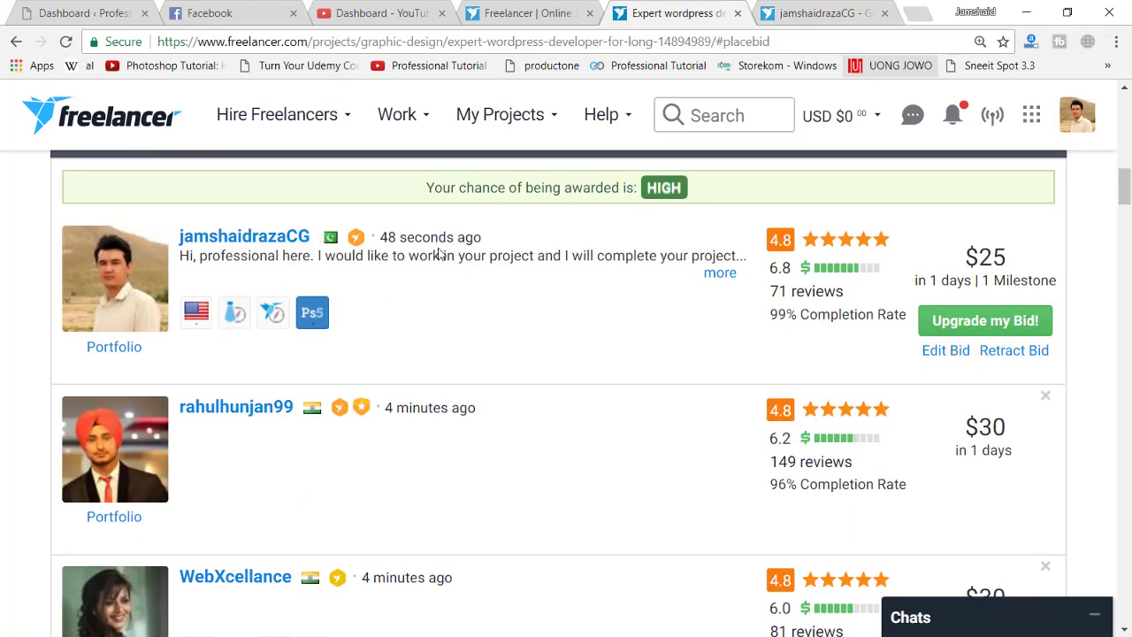
drag(1127, 194, 1127, 330)
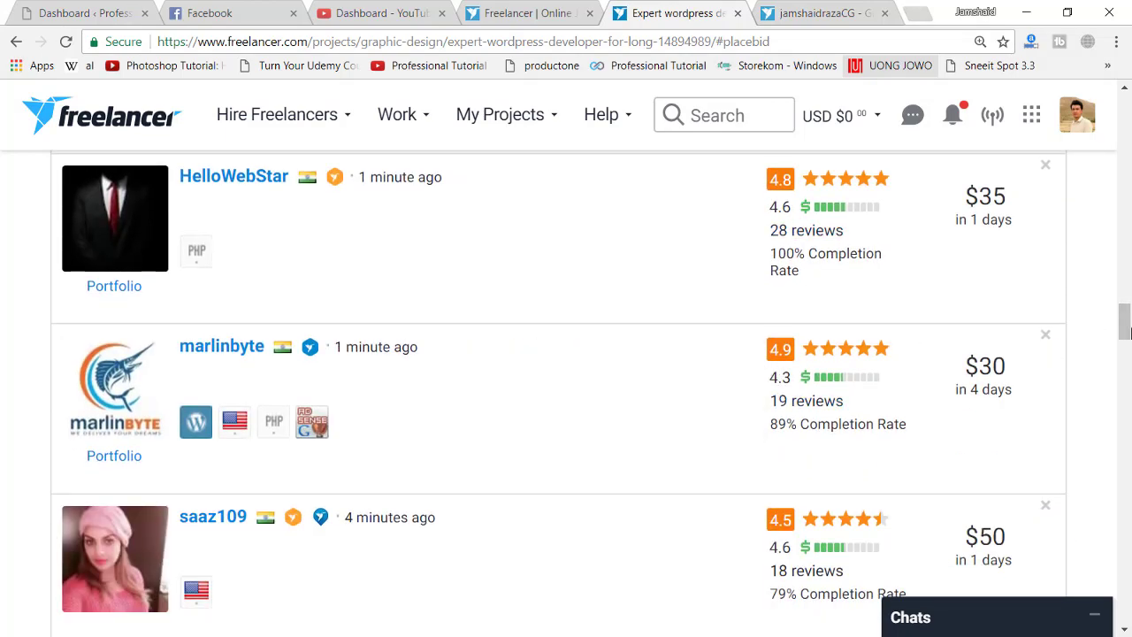
drag(1129, 333, 1130, 193)
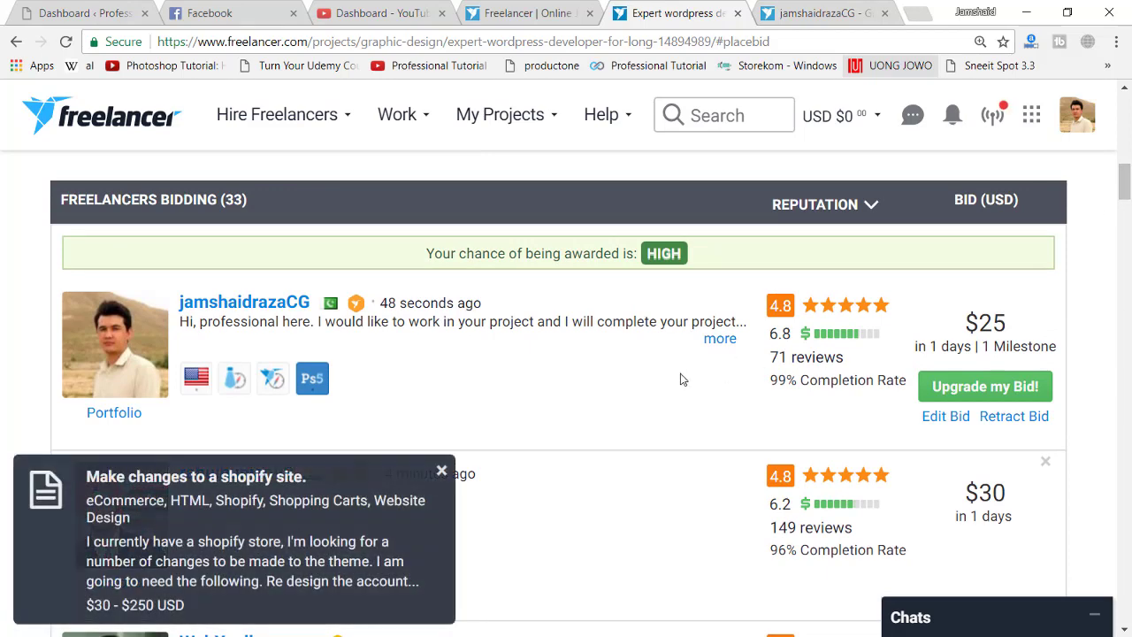
Dismiss the Shopify job alert and look at the account notifications.
click(442, 472)
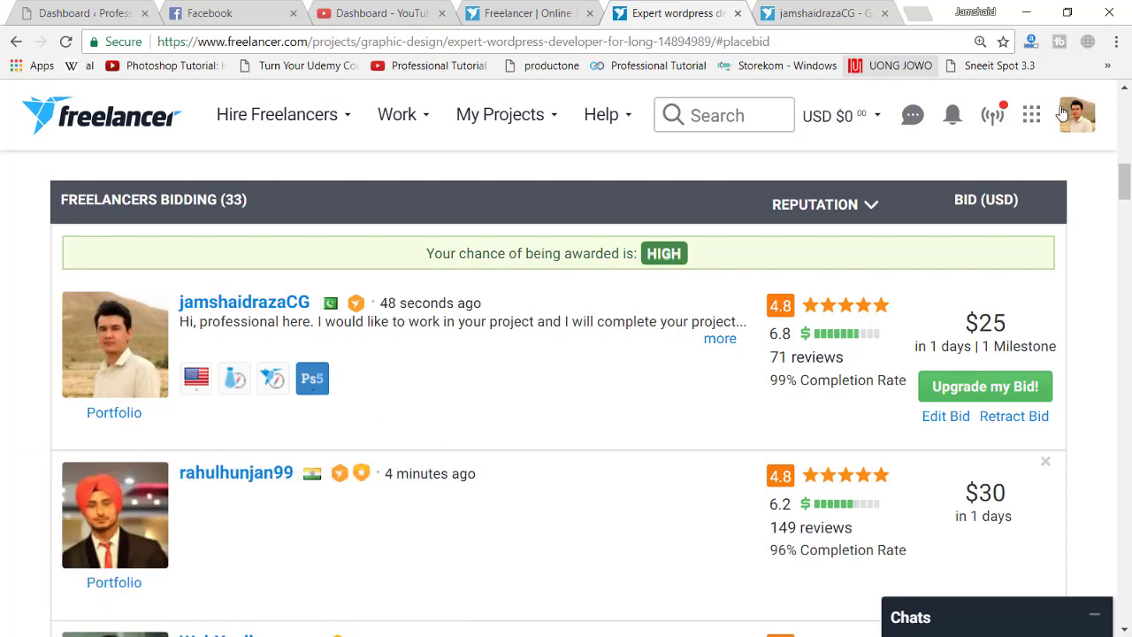
click(985, 117)
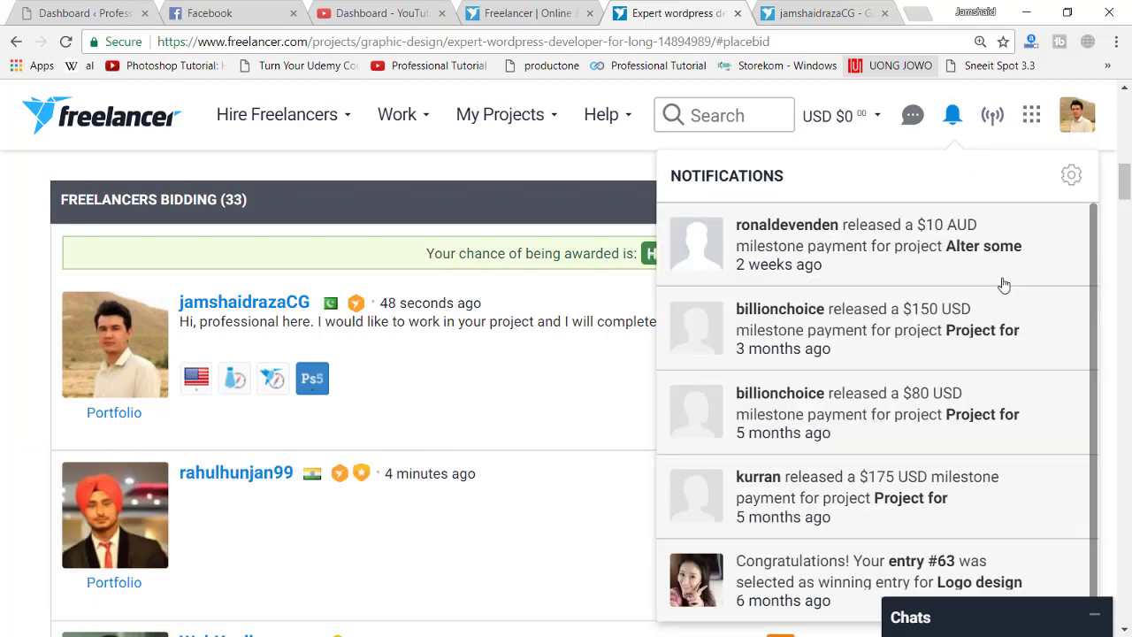
click(1099, 177)
Browse the project feed and open the Logo Design project with the $10 - $30 AUD budget.
click(981, 118)
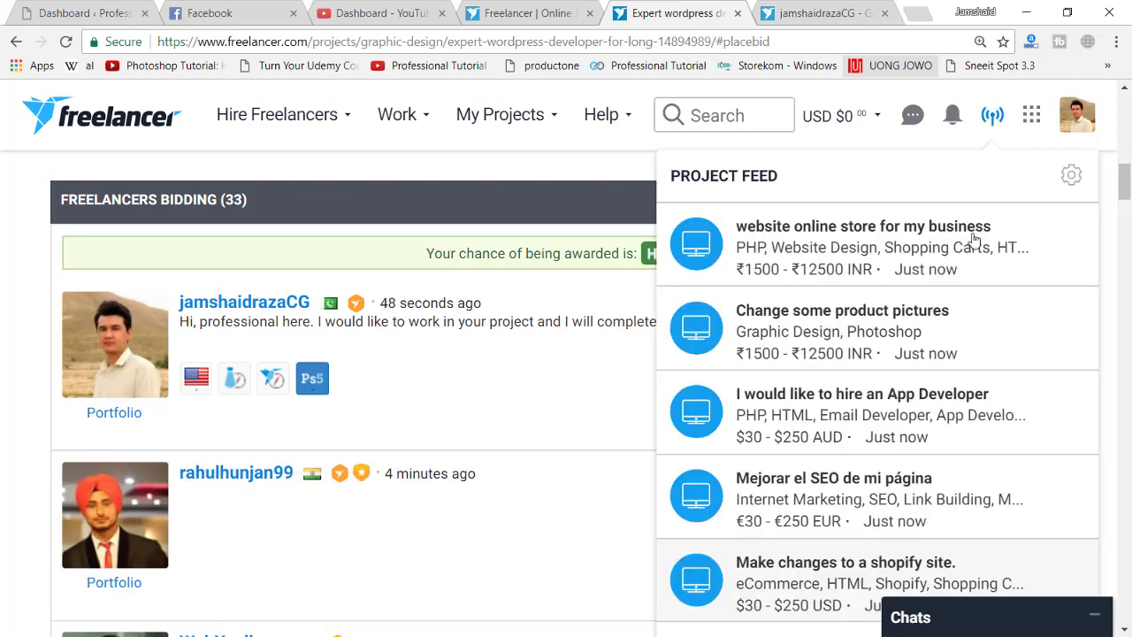
click(1127, 200)
drag(1127, 200, 1126, 212)
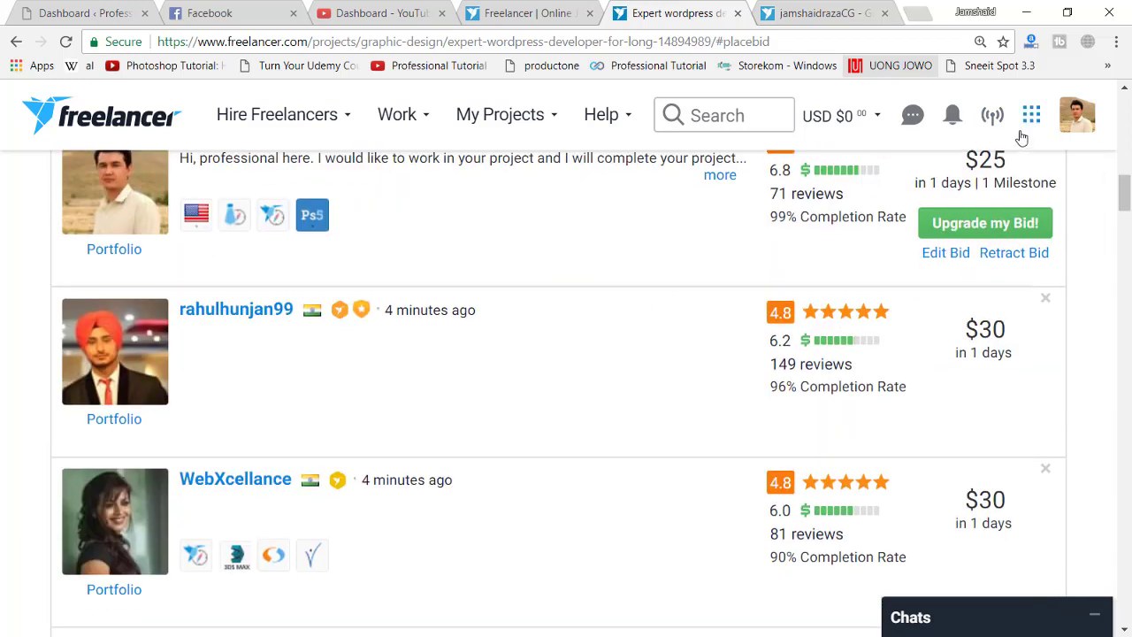
click(992, 117)
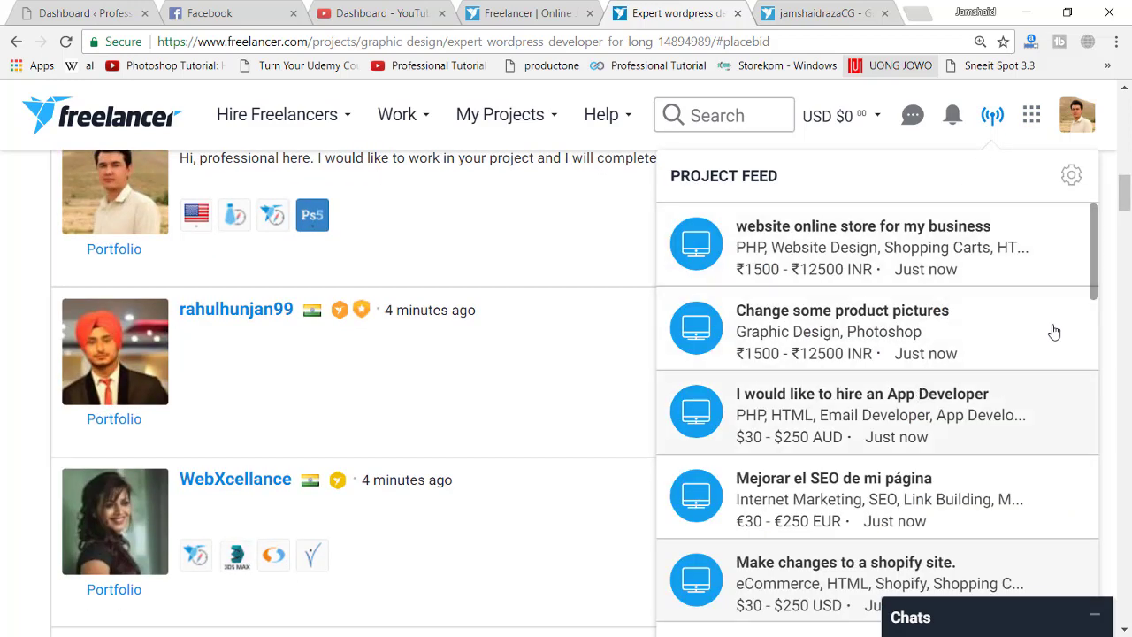
drag(1090, 266, 1093, 277)
scroll(1092, 292, down, 3)
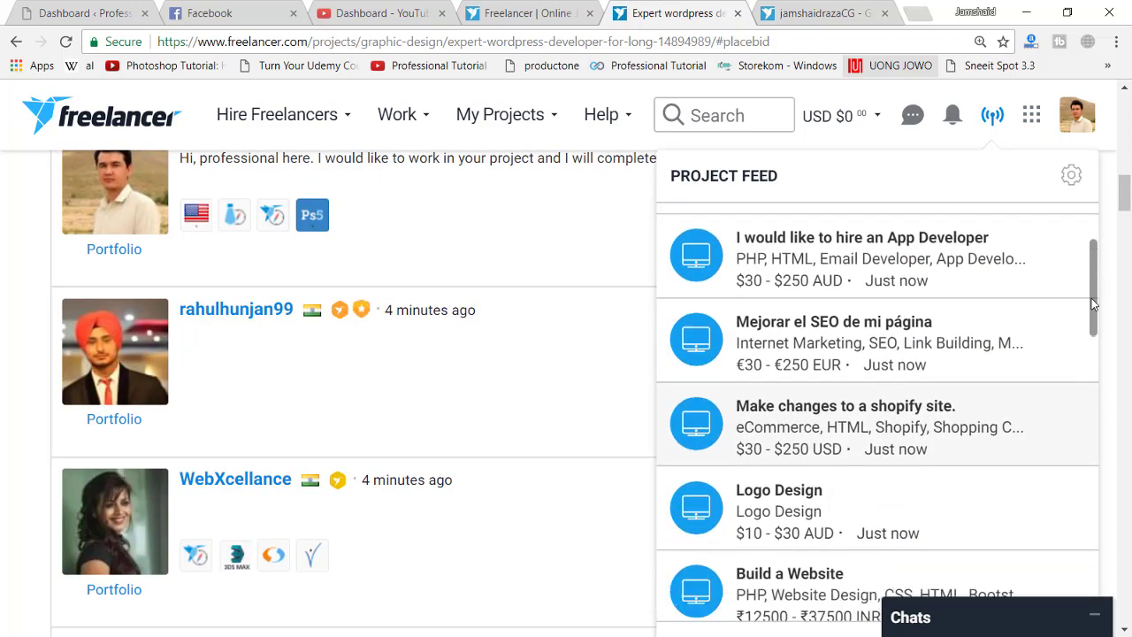
click(799, 435)
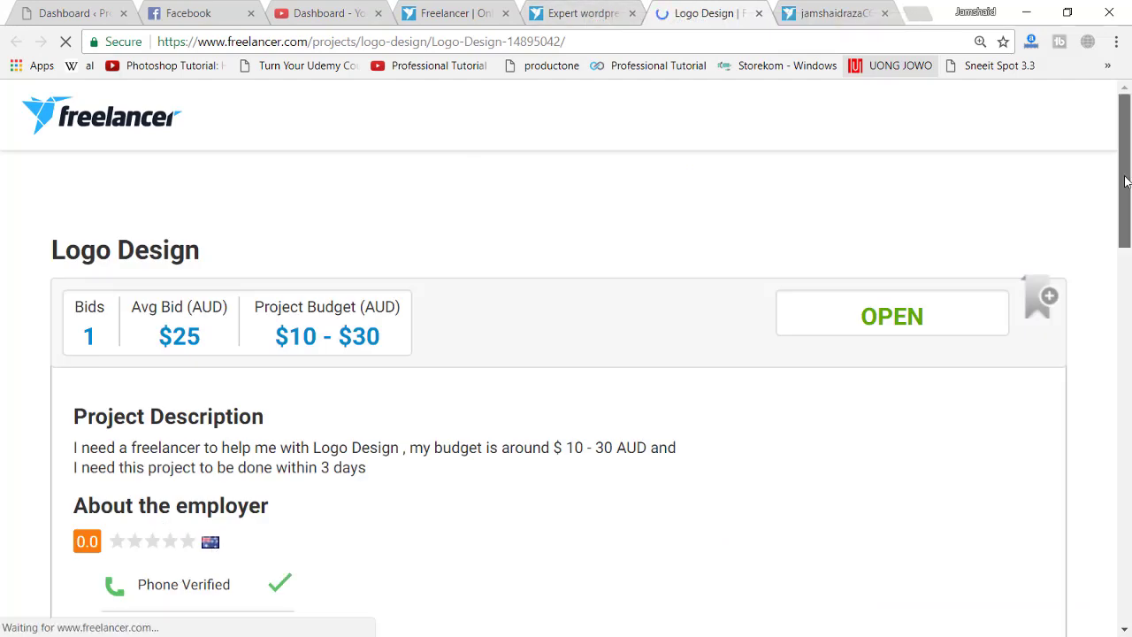
Review the Logo Design project's description and open its bid form.
scroll(1115, 178, down, 1)
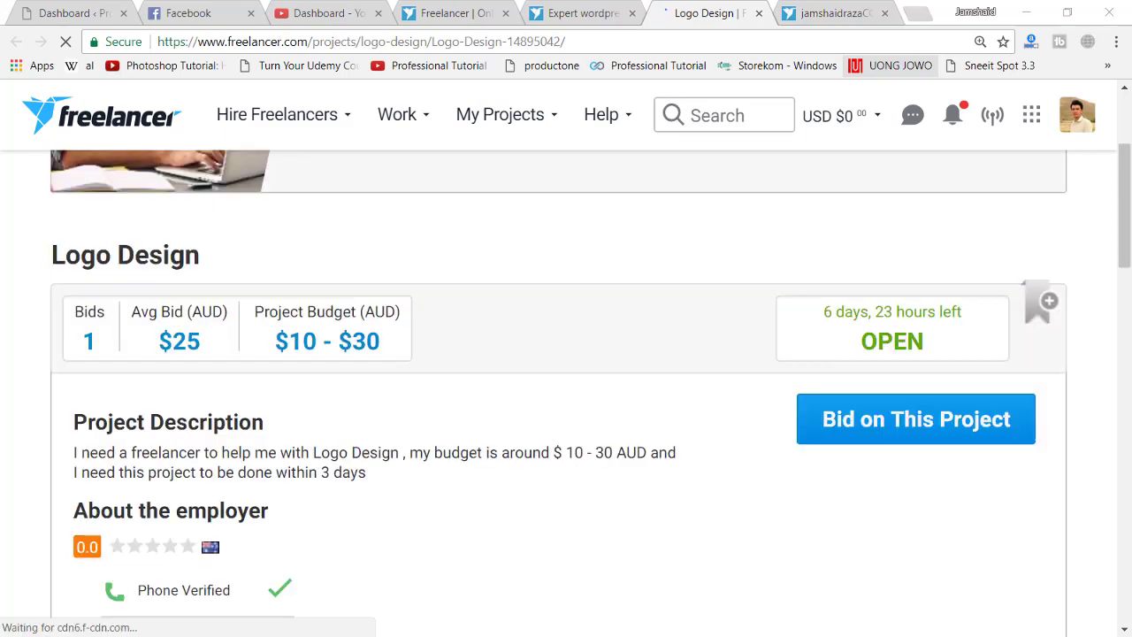
drag(1128, 265, 1128, 292)
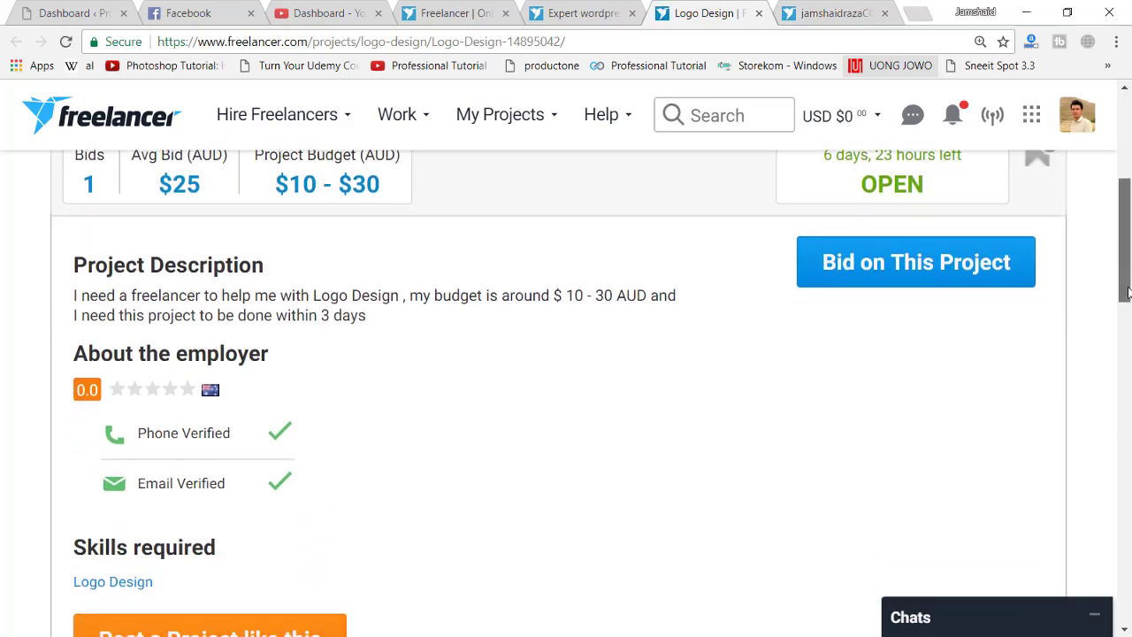
click(875, 270)
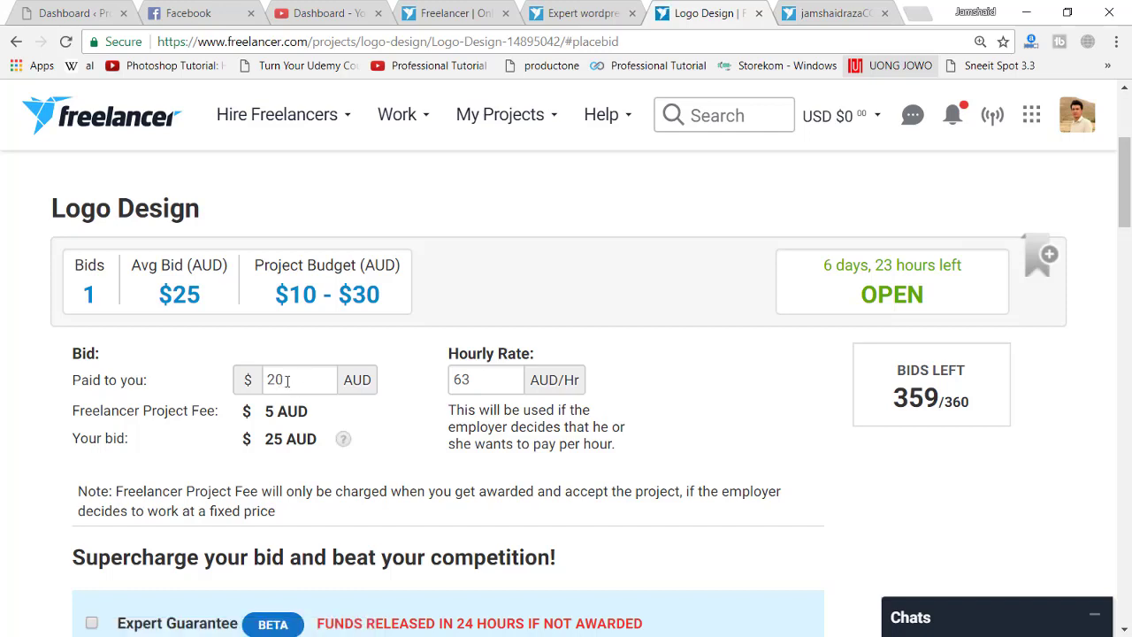
Set the hourly rate to 3 AUD and place the bid without any paid upgrades.
double_click(480, 379)
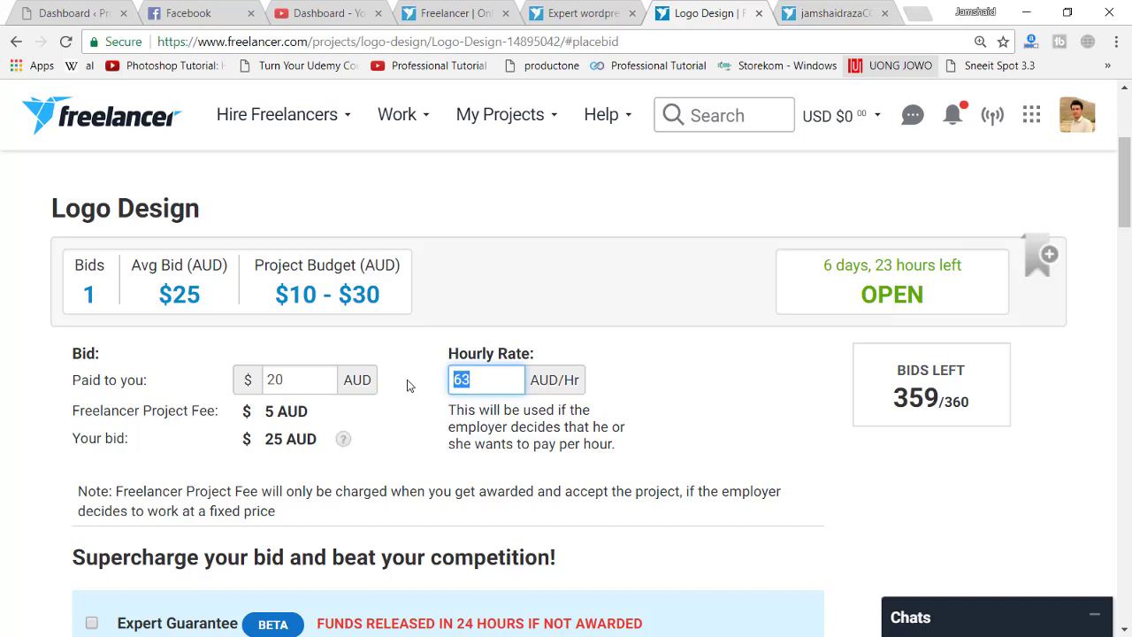
text(3)
drag(1117, 199, 1128, 324)
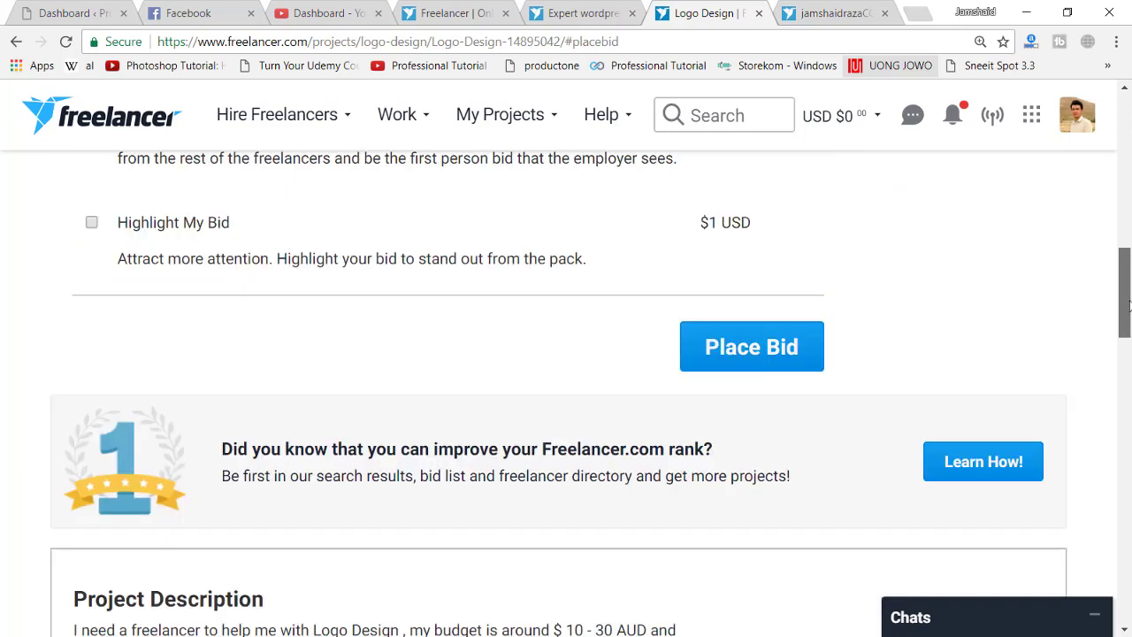
click(750, 348)
Write the bid summary "professional logo designer here. I would like to design your logo with ease and comfort.".
click(577, 493)
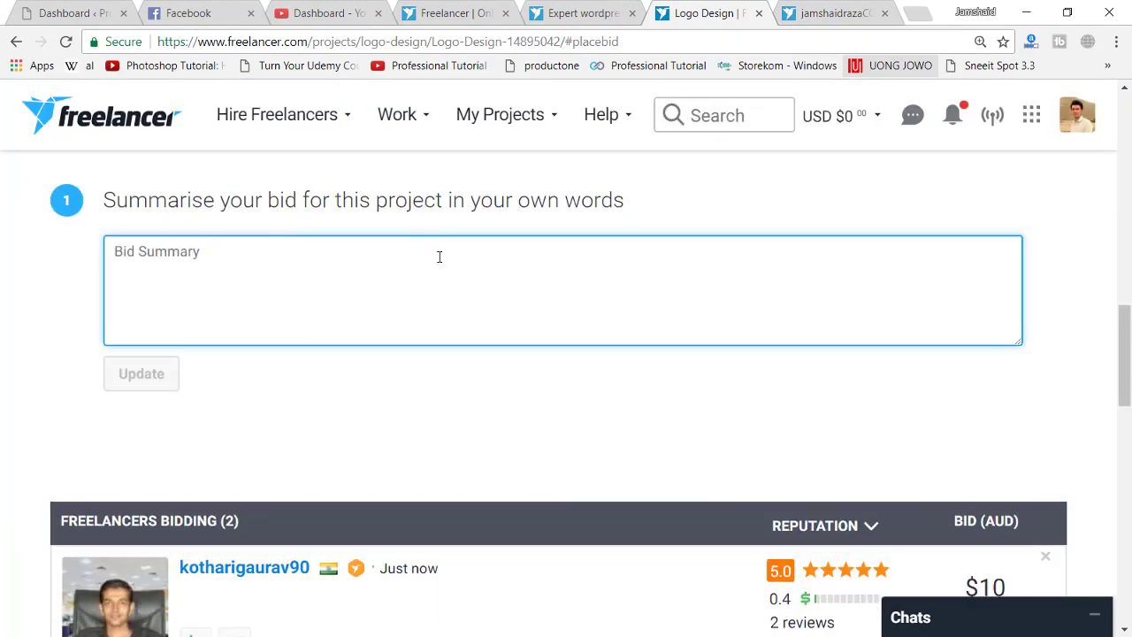
text(profe)
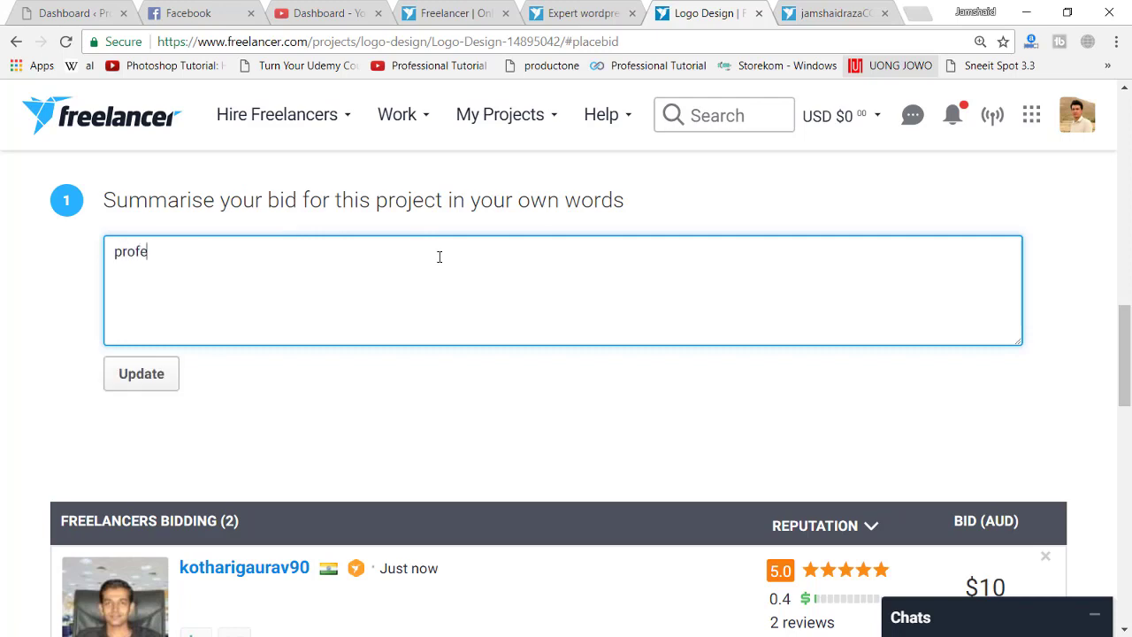
text(ssional logo designer here. )
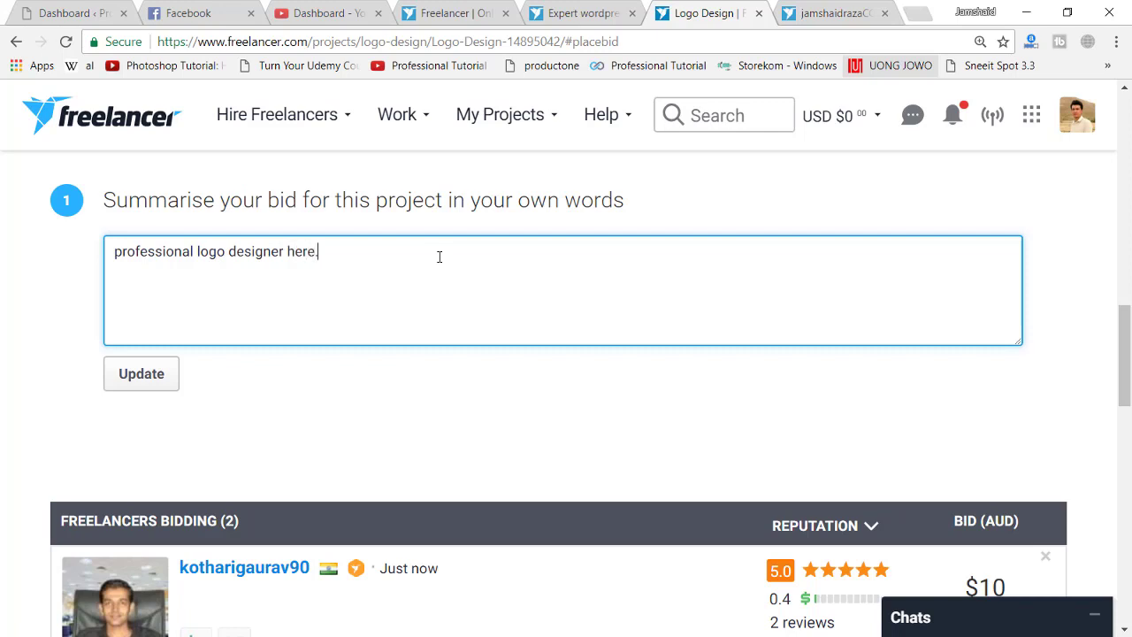
text(I would like to desig)
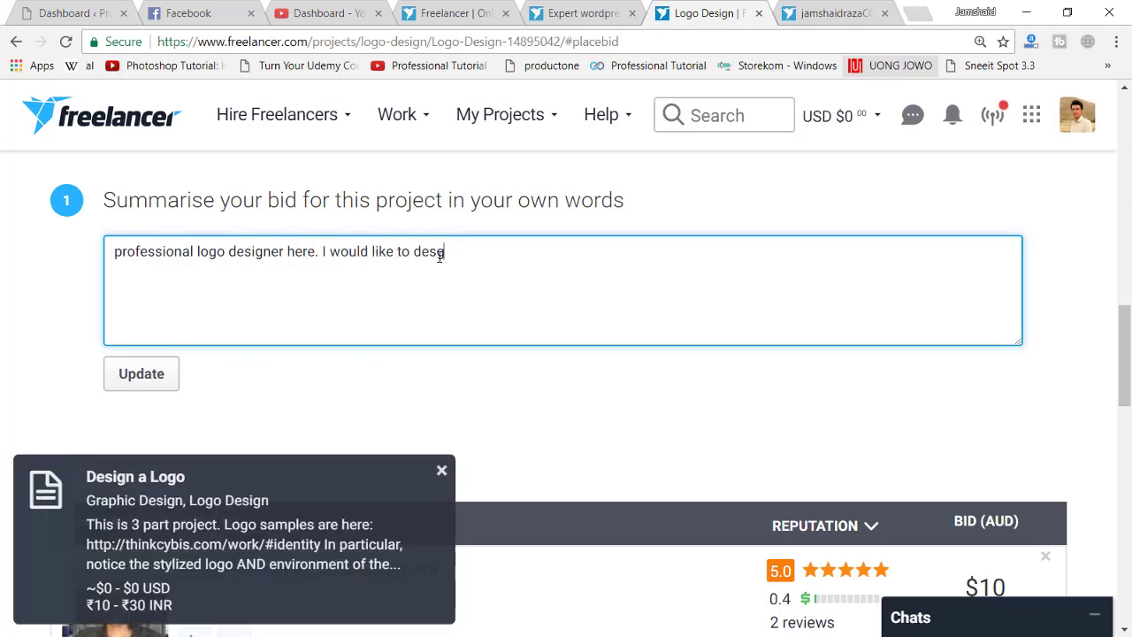
key(BackSpace)
key(BackSpace)
text(ign your logo with eas)
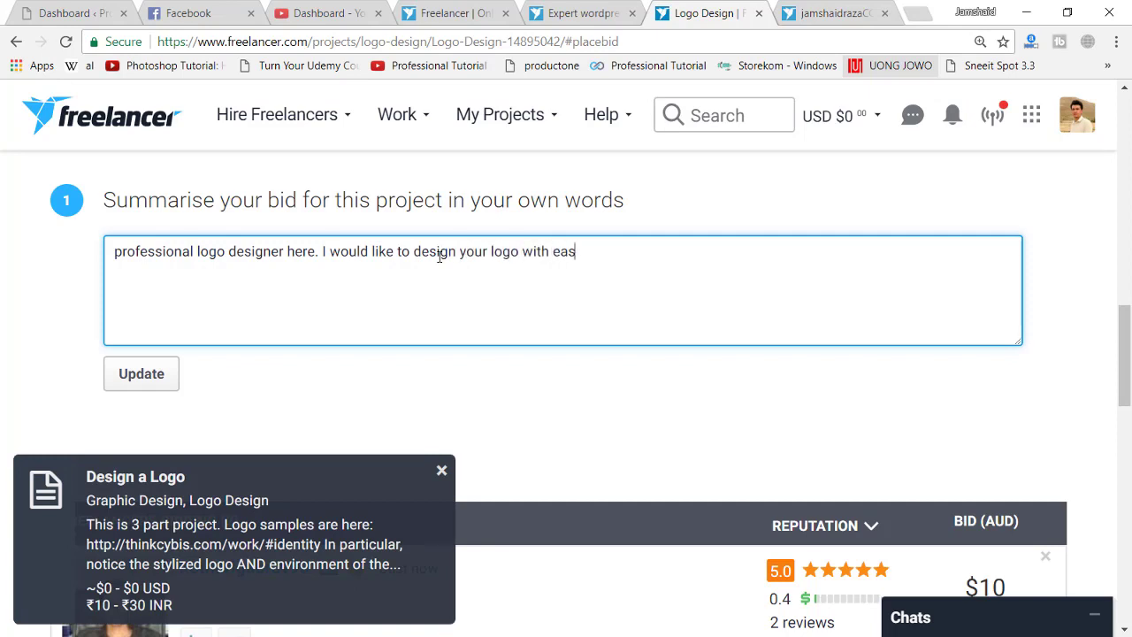
text(e and comfort.)
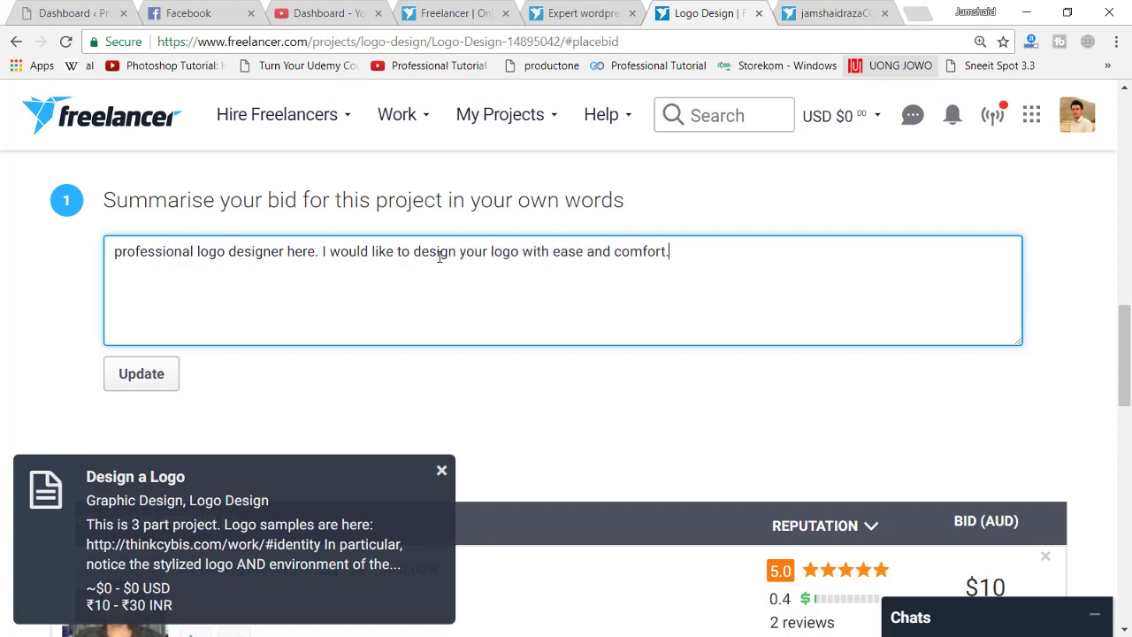
End the bid summary with "Let's get started." and save it.
key(BackSpace)
key(BackSpace)
key(BackSpace)
key(BackSpace)
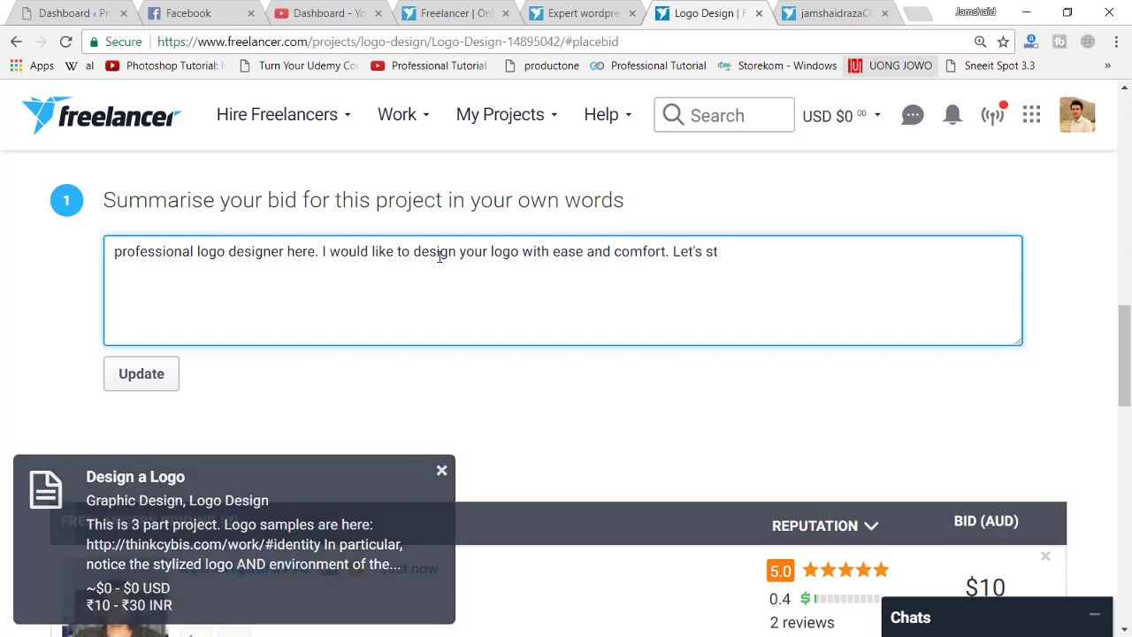
text(get)
key(BackSpace)
key(BackSpace)
key(BackSpace)
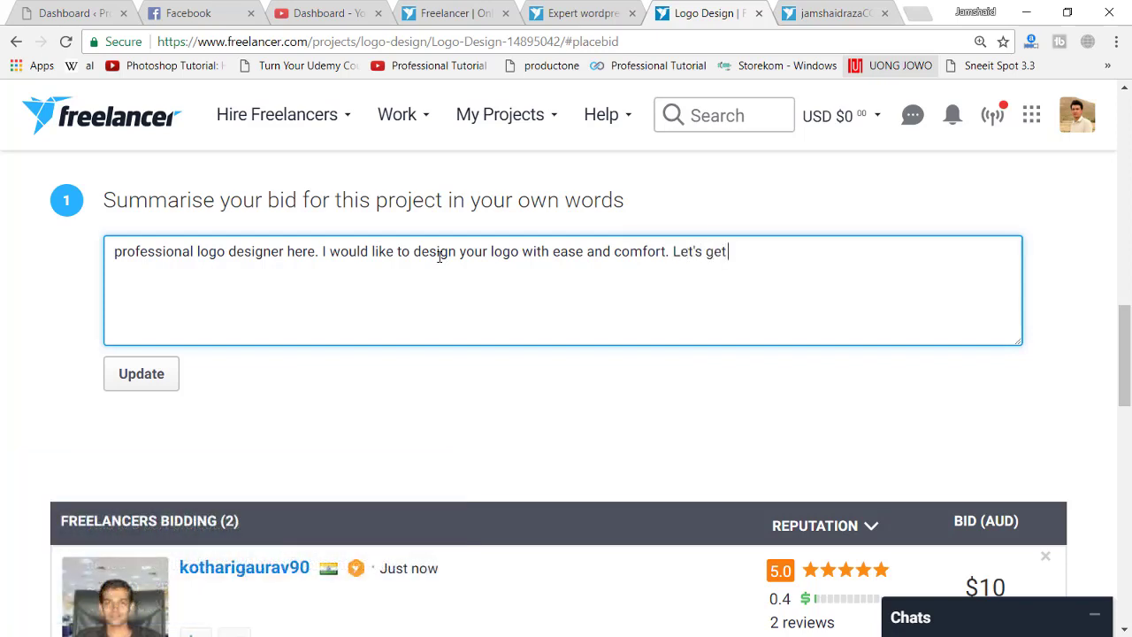
click(164, 382)
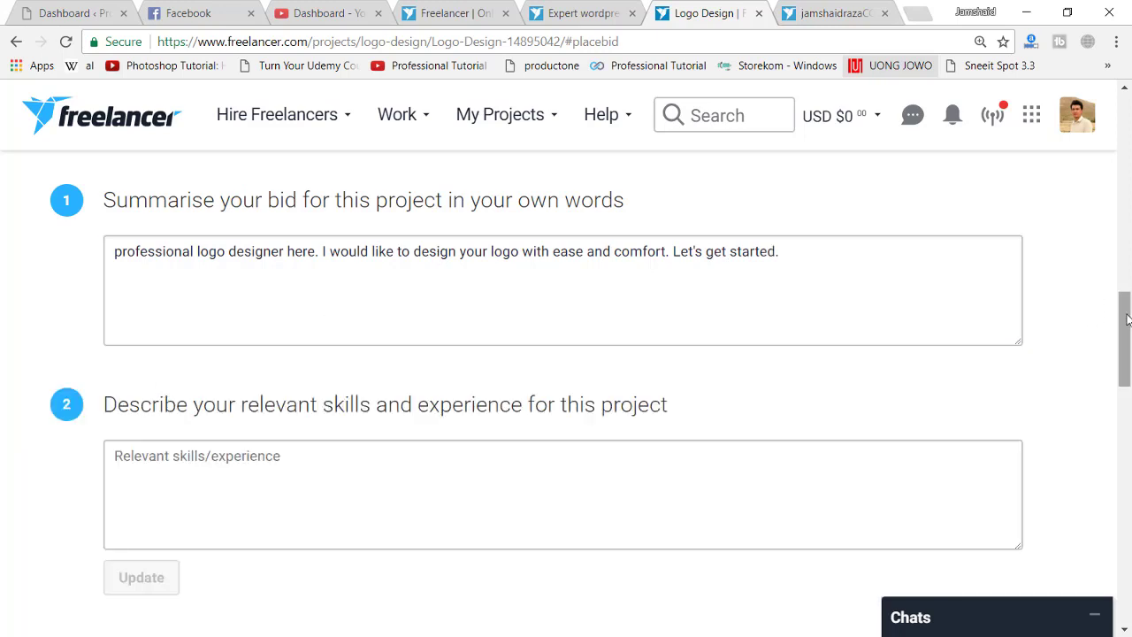
Describe the relevant skills and experience as "logo designer and graphic designer.", save the text, and clear the Build a Website job alert.
drag(1118, 321, 1119, 342)
click(416, 353)
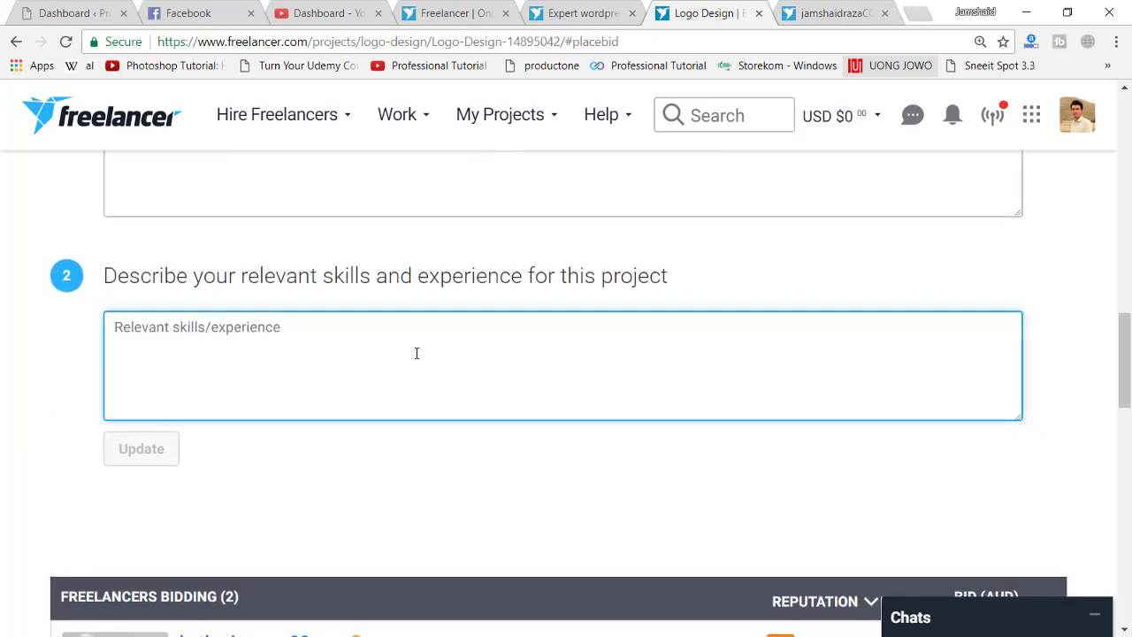
text(logo designe)
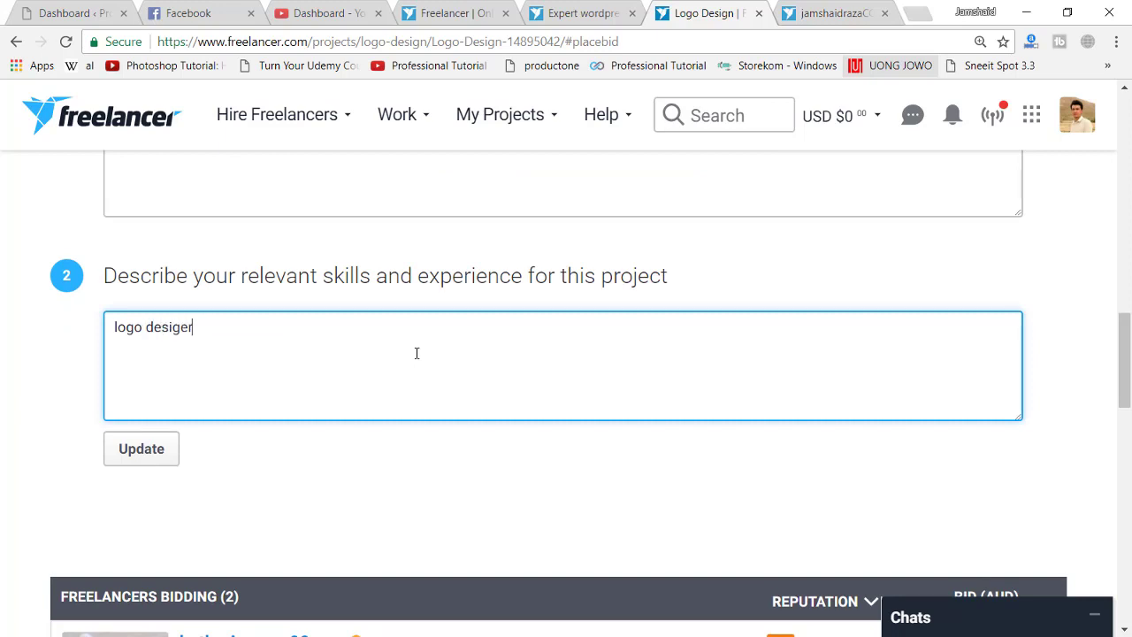
text(er and graphi)
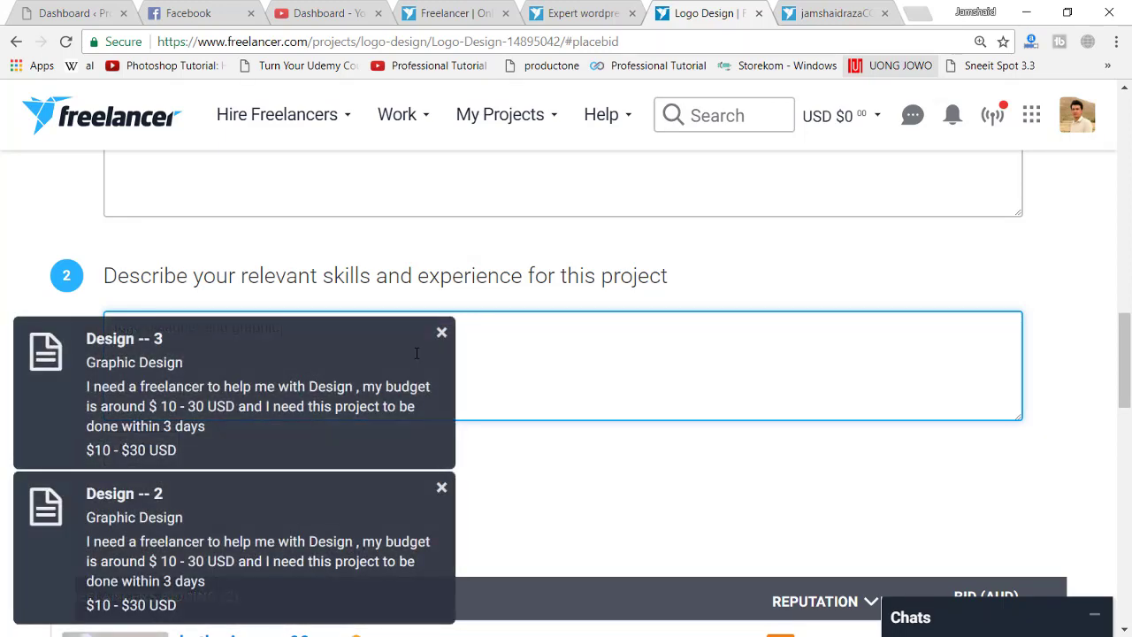
text(c designer.)
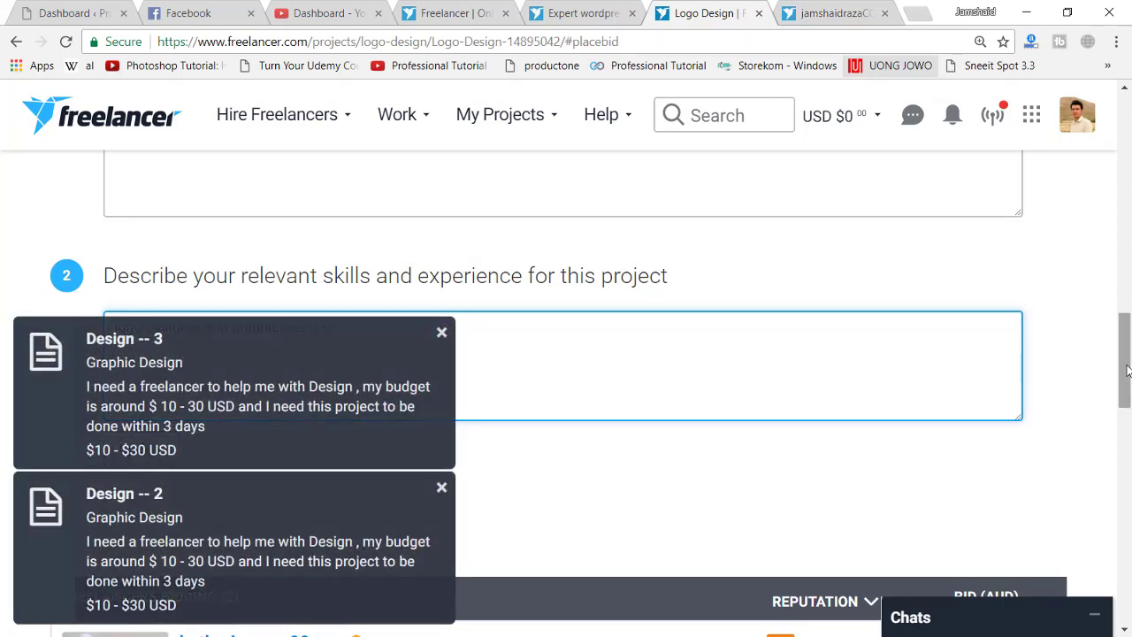
scroll(561, 348, down, 2)
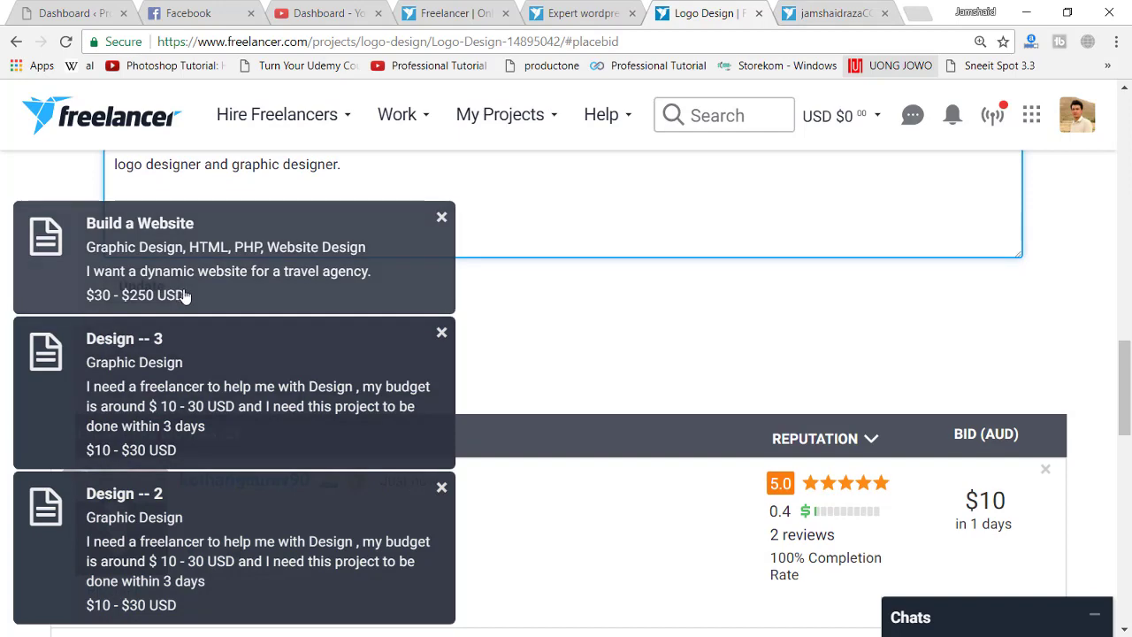
click(442, 217)
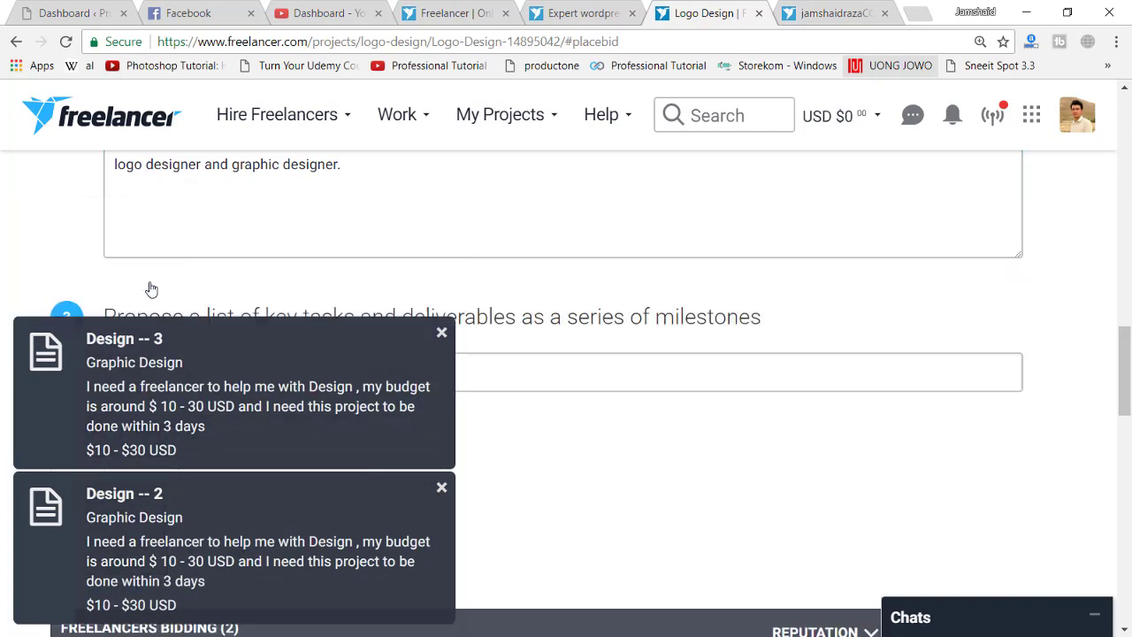
Dismiss the Design -- 3 job alert and save one 25 AUD milestone described as "milestone".
click(441, 332)
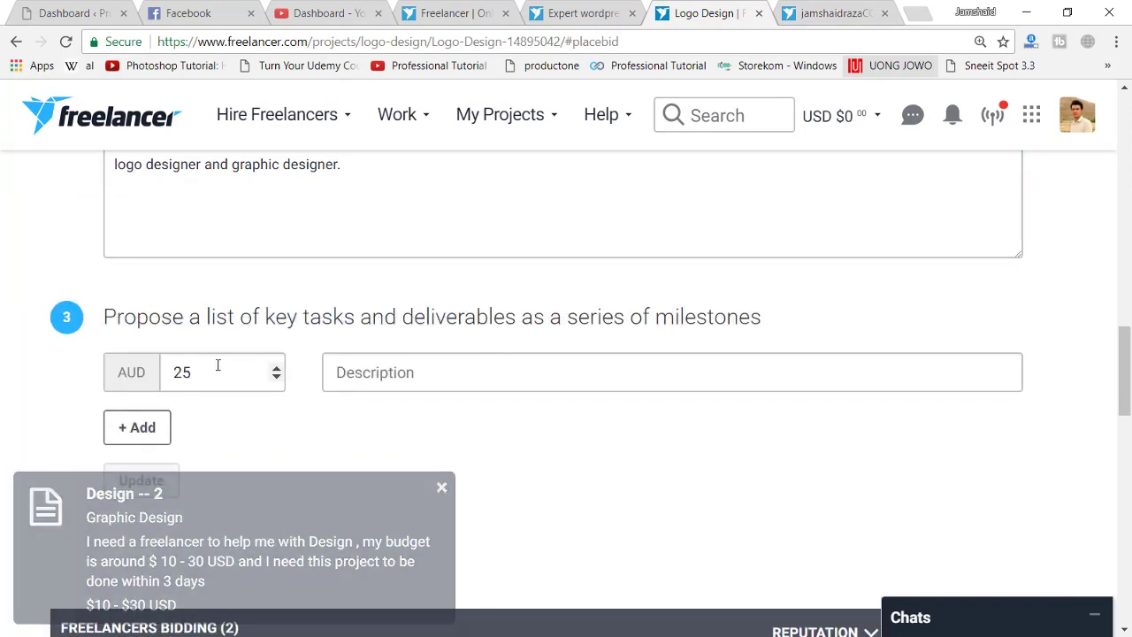
click(218, 363)
click(402, 365)
text(milestone)
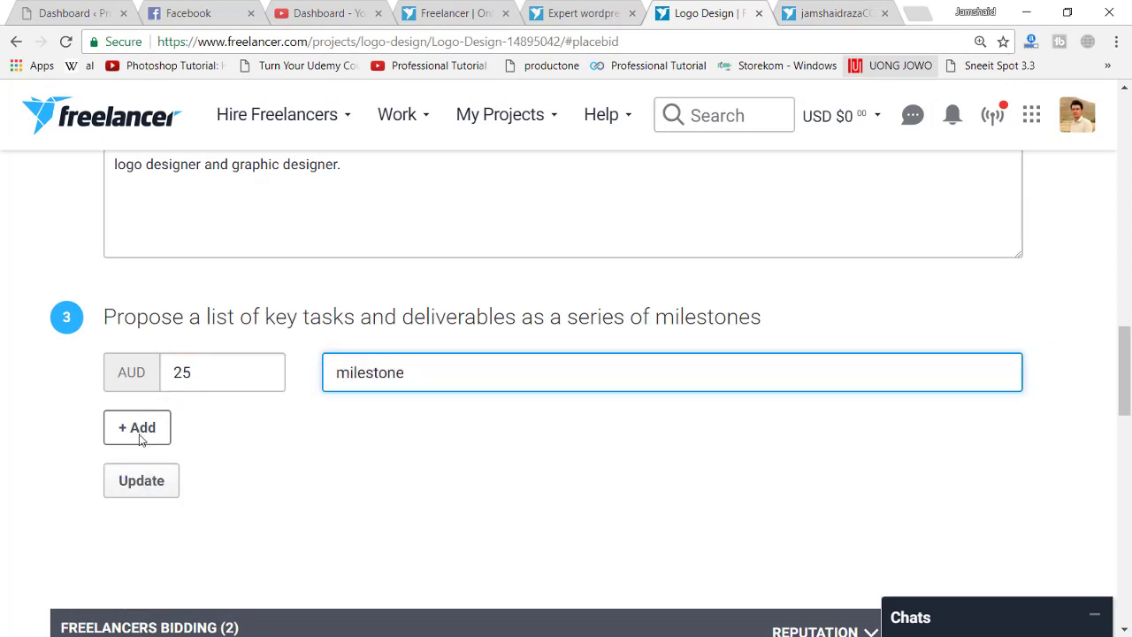
click(138, 486)
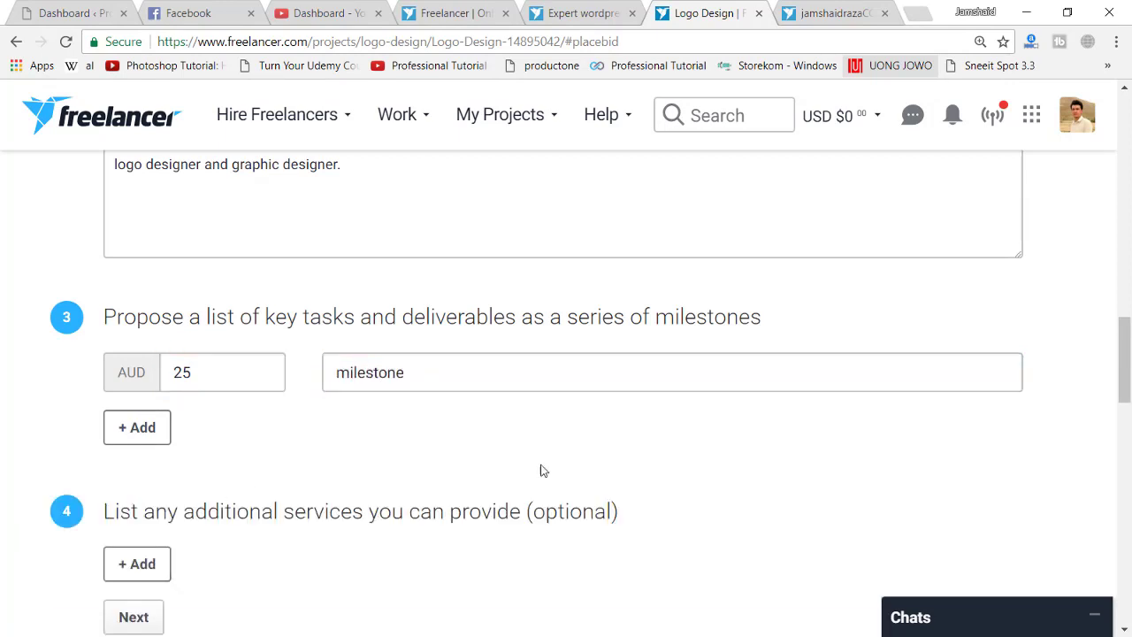
Finish the proposal without additional services or an employer question, and skip the tag suggestions.
scroll(1123, 336, down, 4)
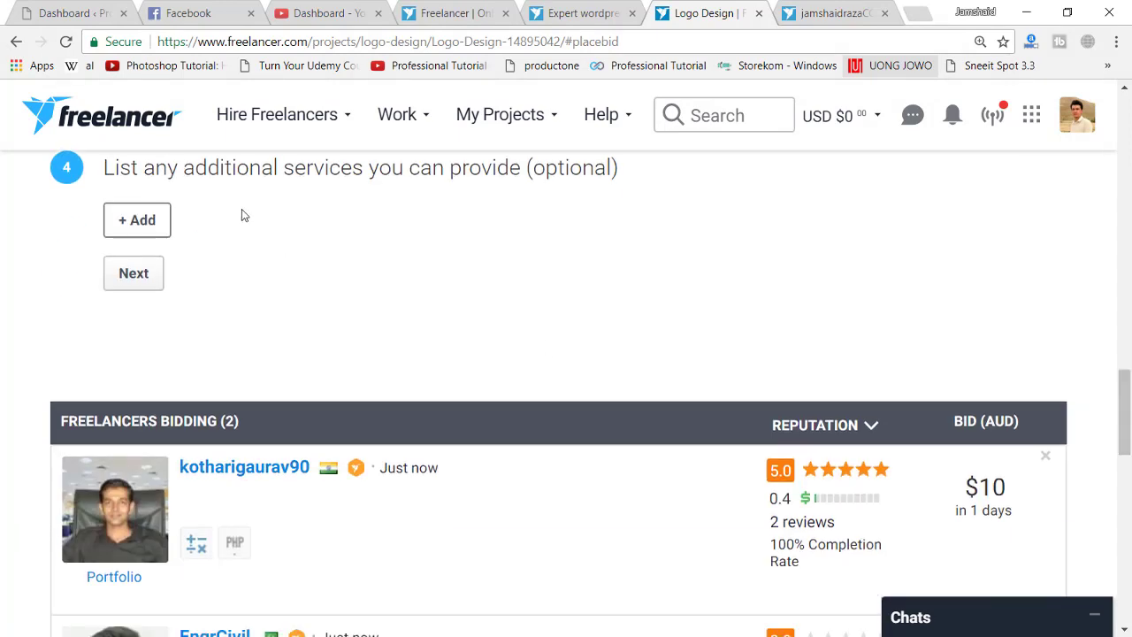
click(140, 270)
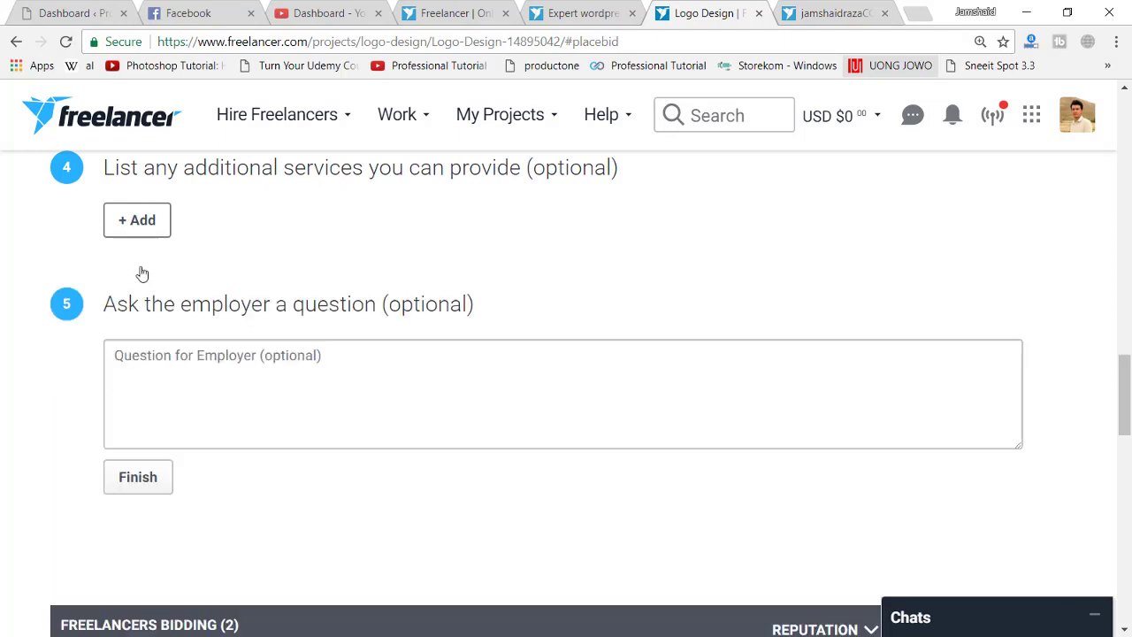
click(140, 478)
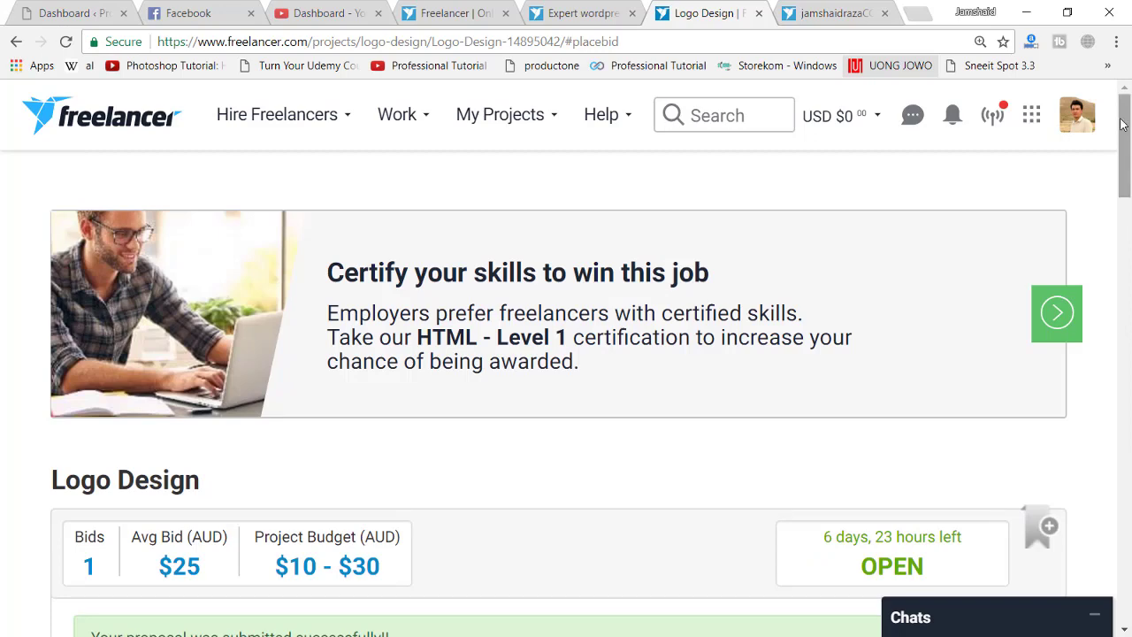
drag(1121, 123, 1128, 259)
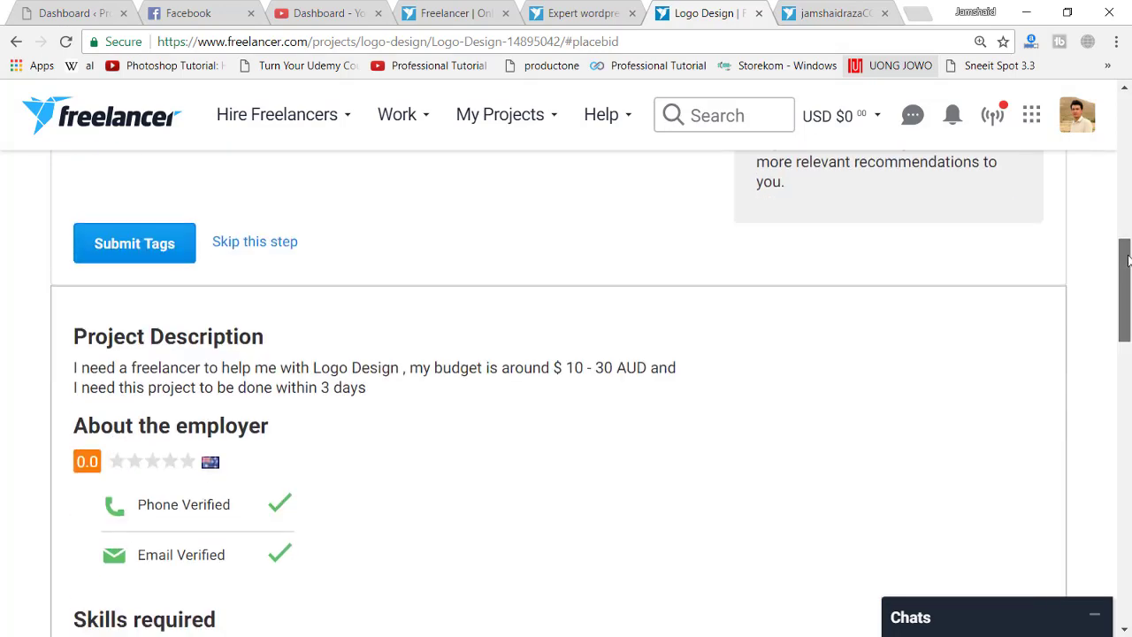
click(265, 243)
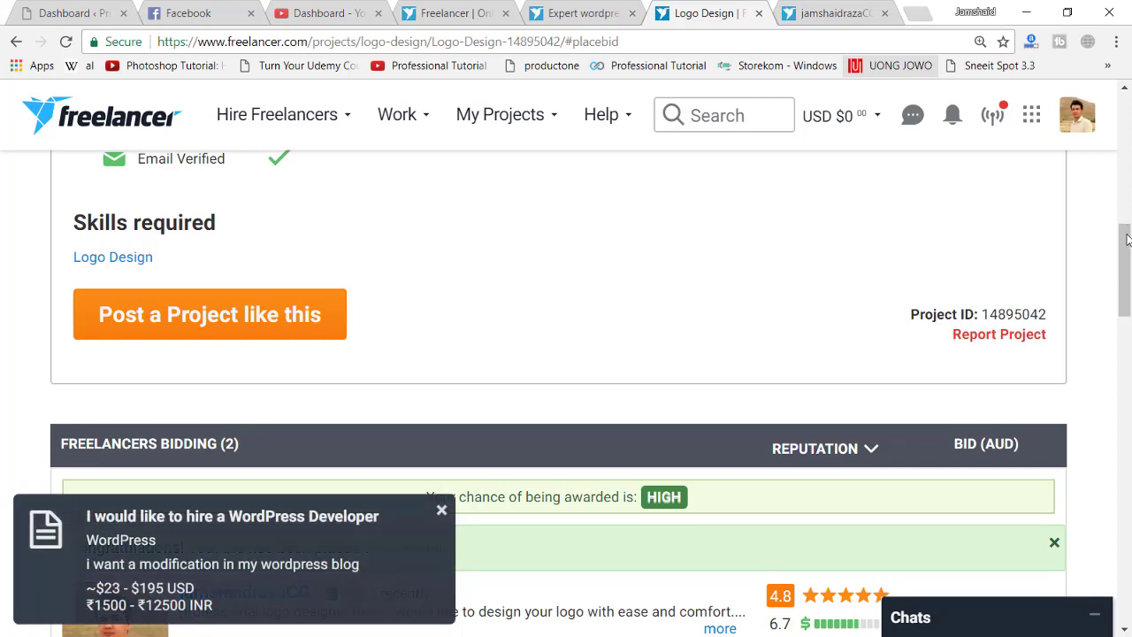
Reload the Logo Design project page and compare the submitted bid's award chance, reputation and price with the competing freelancers' bids.
drag(1126, 266, 1127, 304)
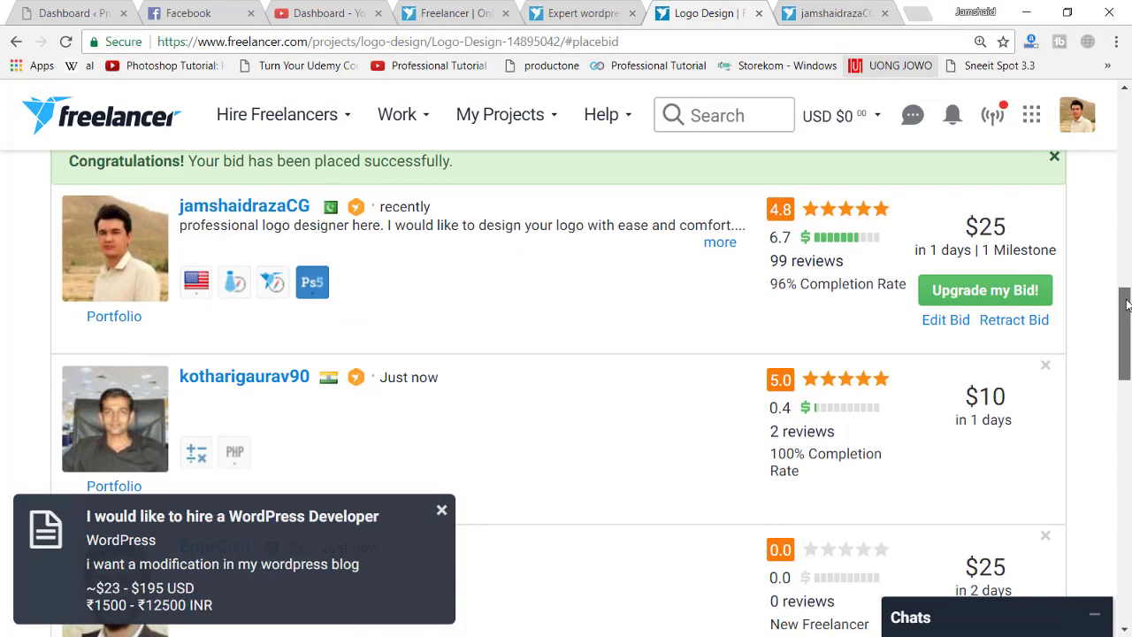
click(67, 44)
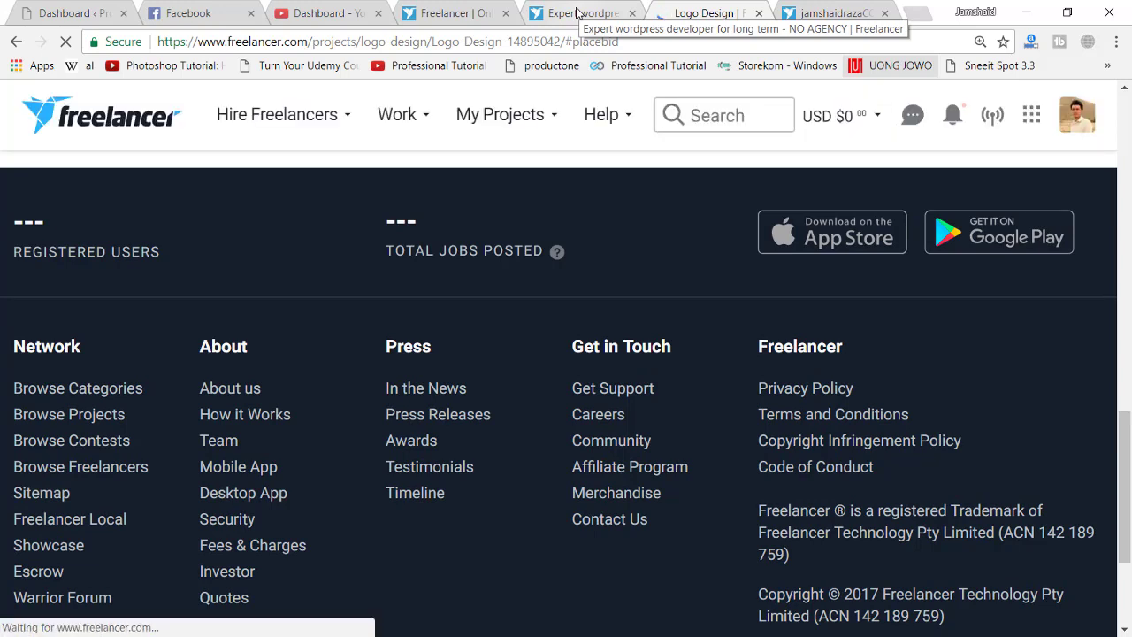
click(838, 133)
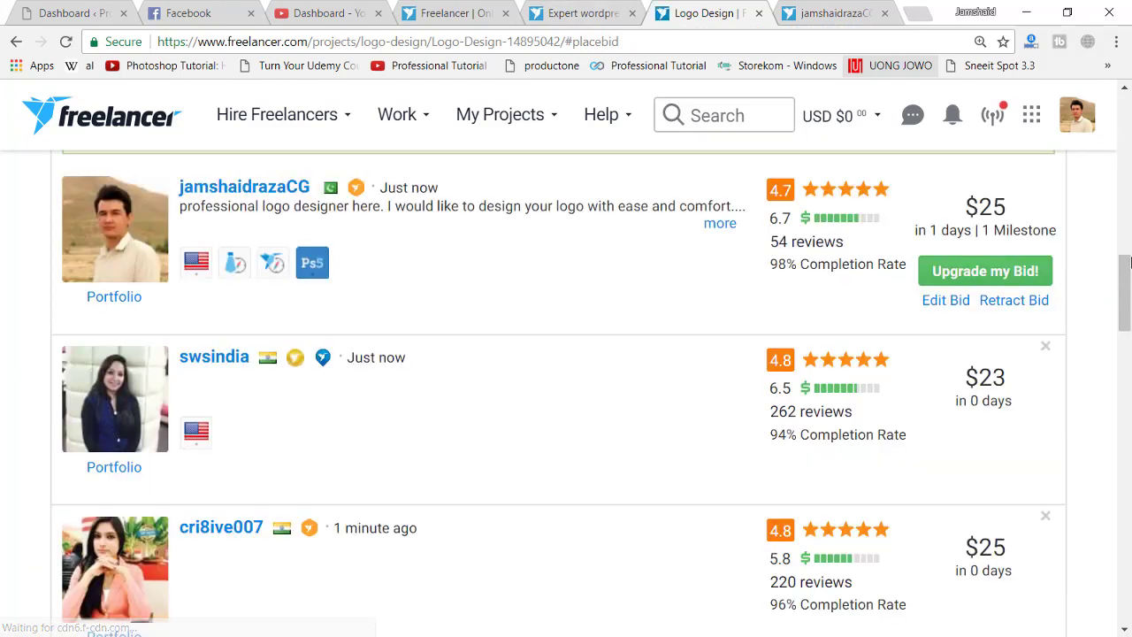
scroll(1126, 262, up, 3)
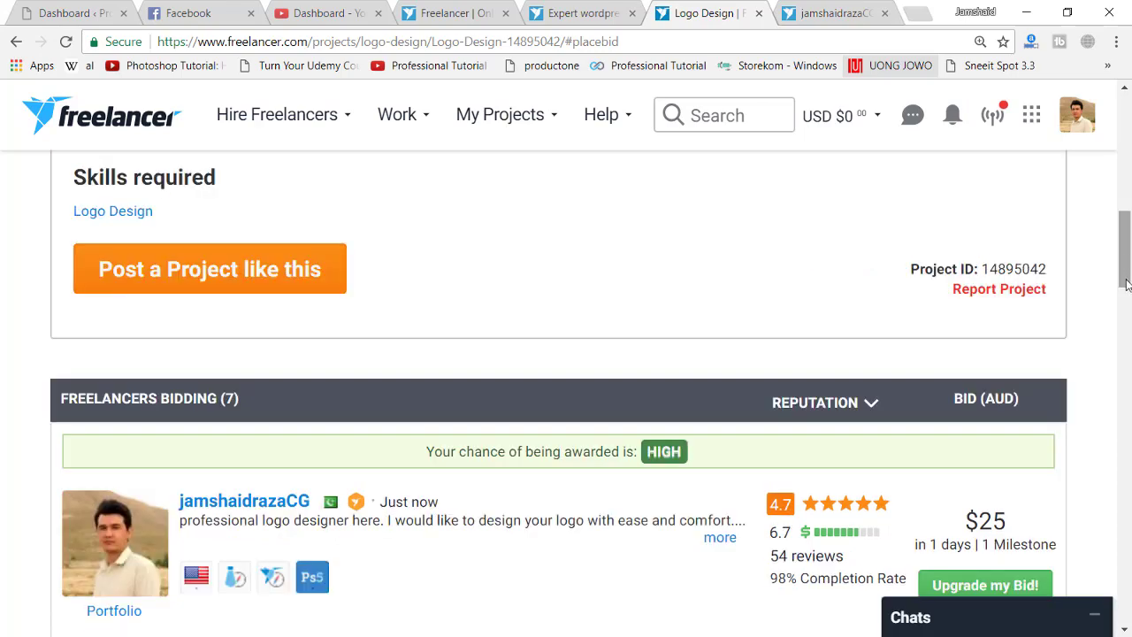
mouse_move(1126, 283)
mouse_down()
mouse_move(1127, 504)
mouse_move(1123, 278)
mouse_up()
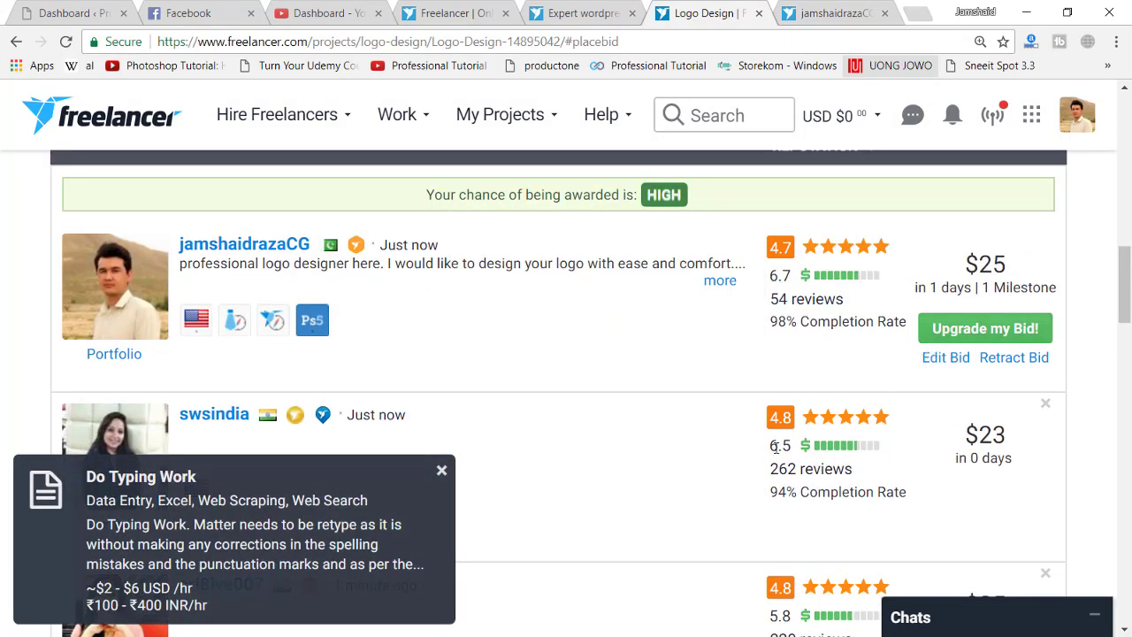
drag(1125, 281, 1123, 370)
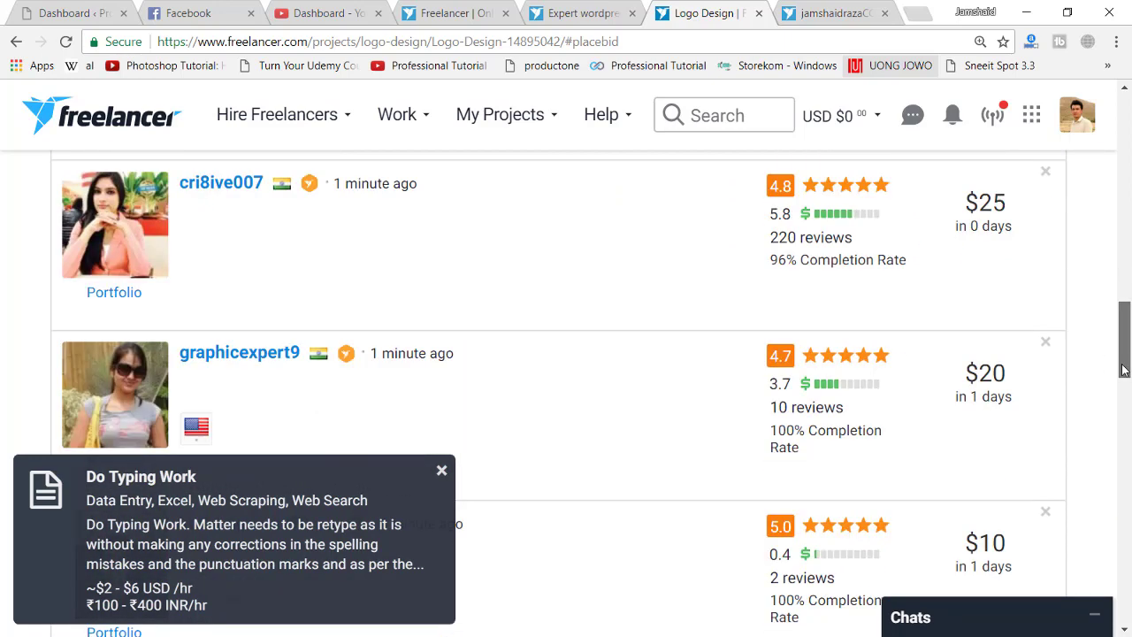
scroll(880, 329, up, 5)
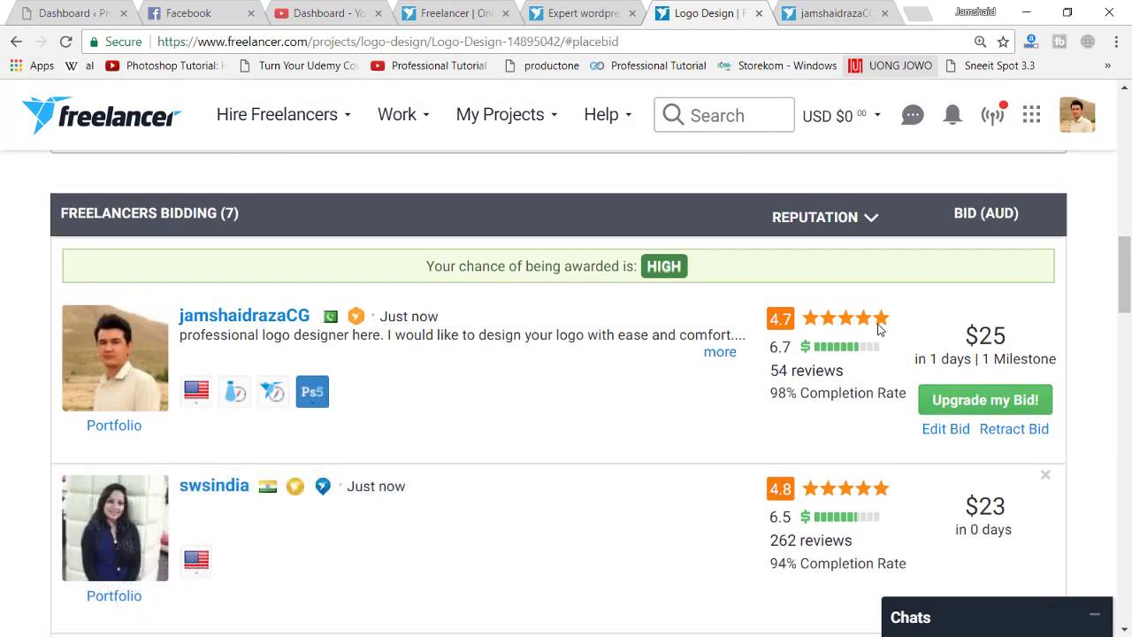
Review the submitted bid's rating, reviews, award chance and proposed milestone together with the Logo Design project summary.
mouse_move(802, 326)
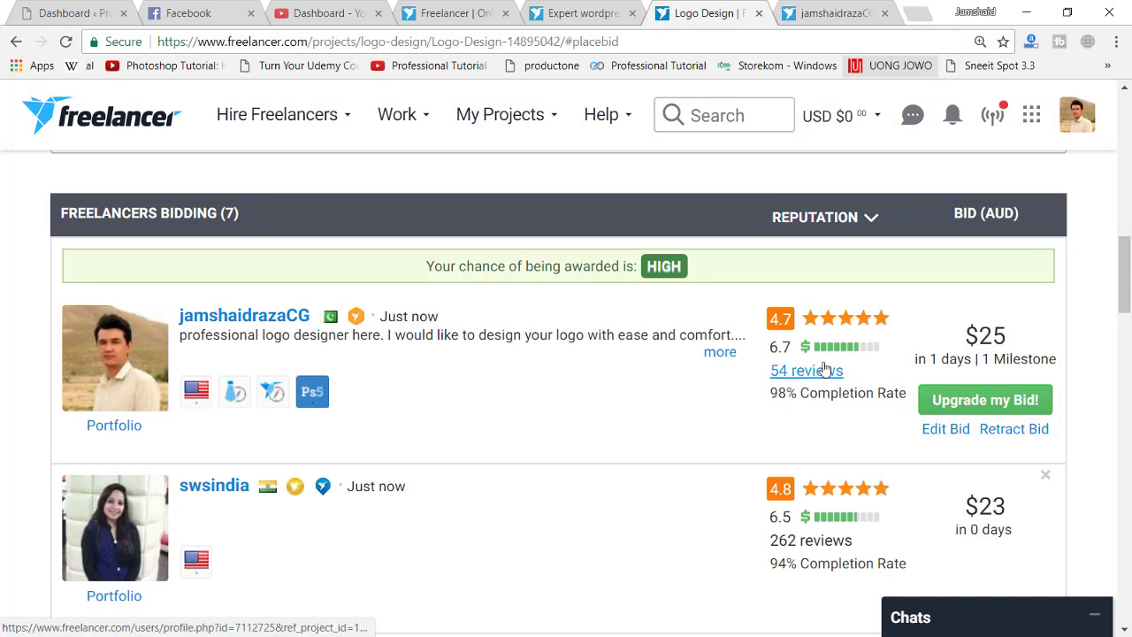
mouse_move(820, 353)
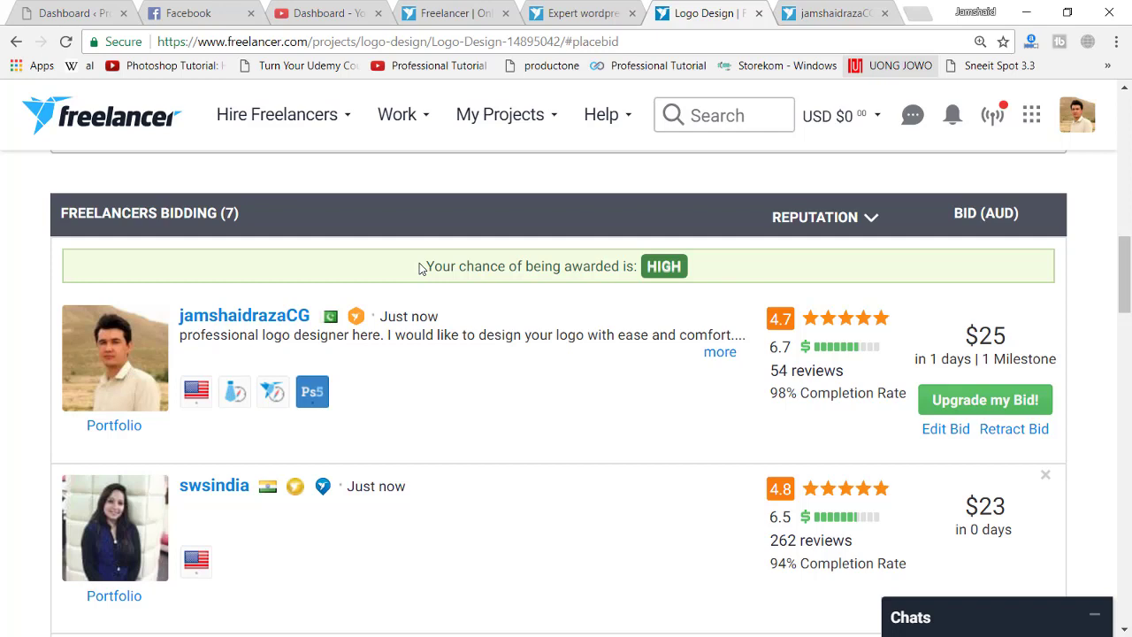
drag(421, 268, 633, 267)
click(591, 333)
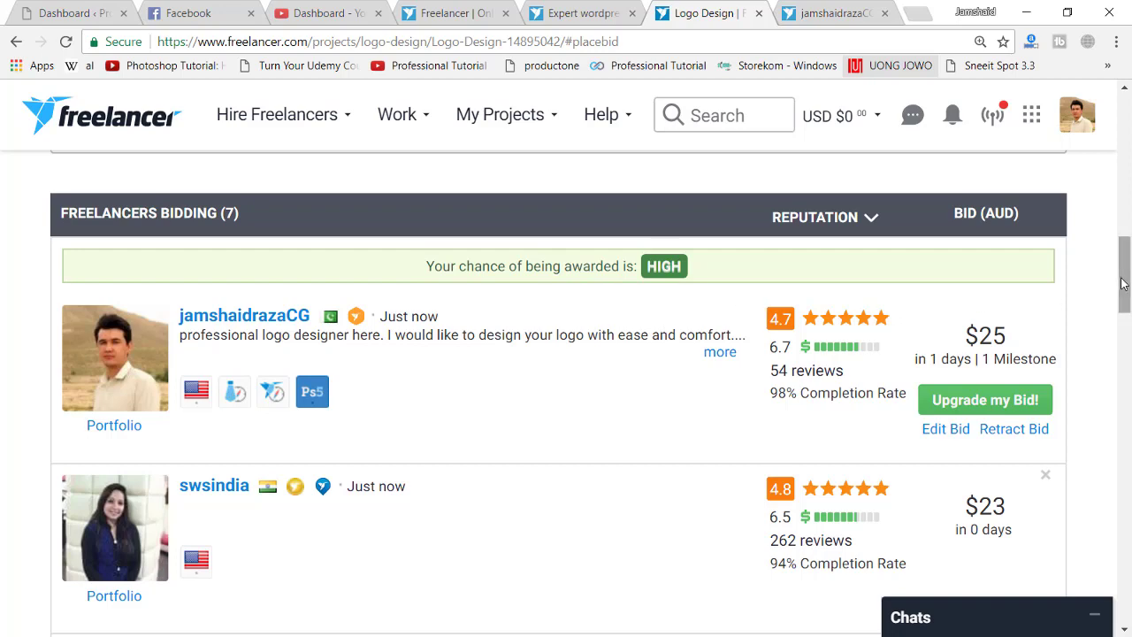
drag(1123, 283, 1127, 147)
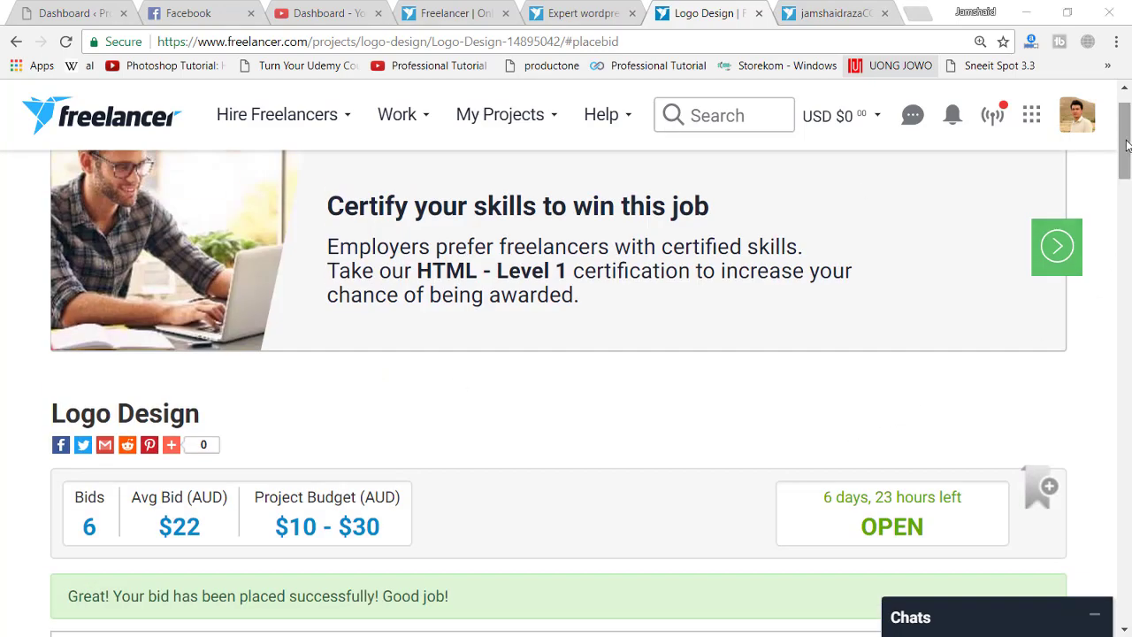
drag(1127, 146, 1128, 312)
mouse_move(989, 205)
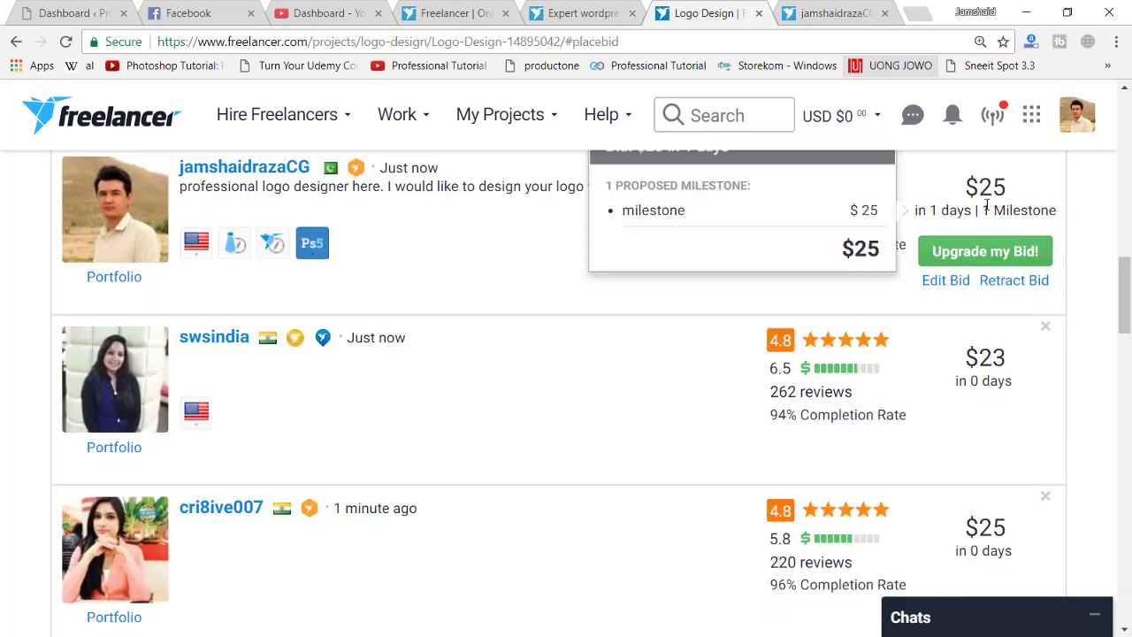
Examine the prices, ratings, review counts and completion rates of the lower-ranked competing bids, including the 10 AUD offer.
drag(1123, 290, 1123, 347)
drag(985, 447, 1013, 453)
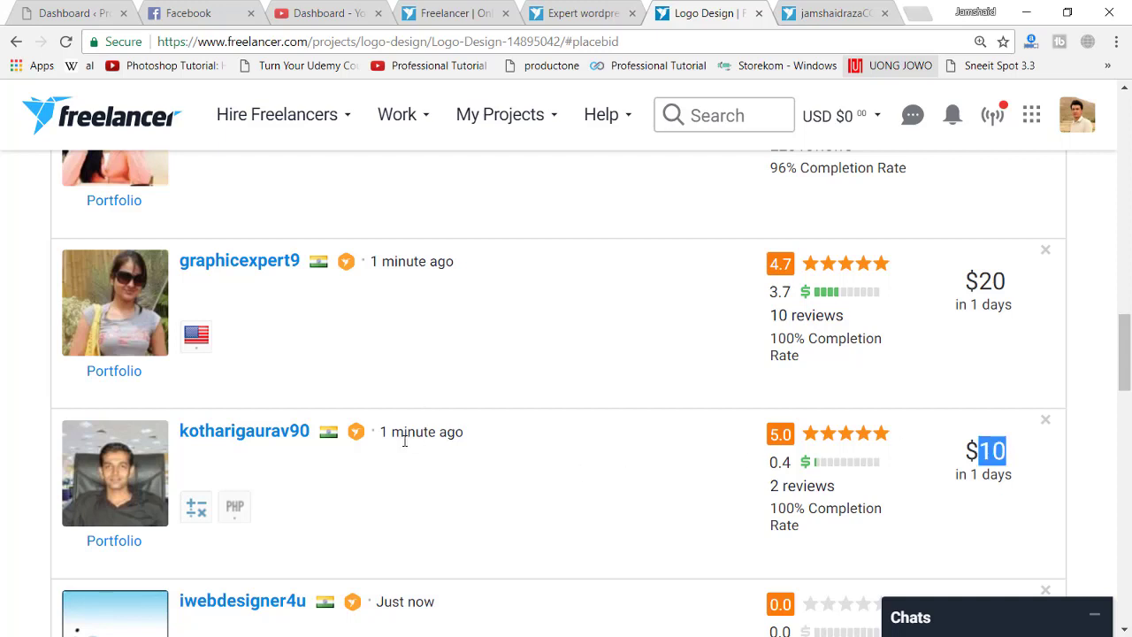
click(998, 438)
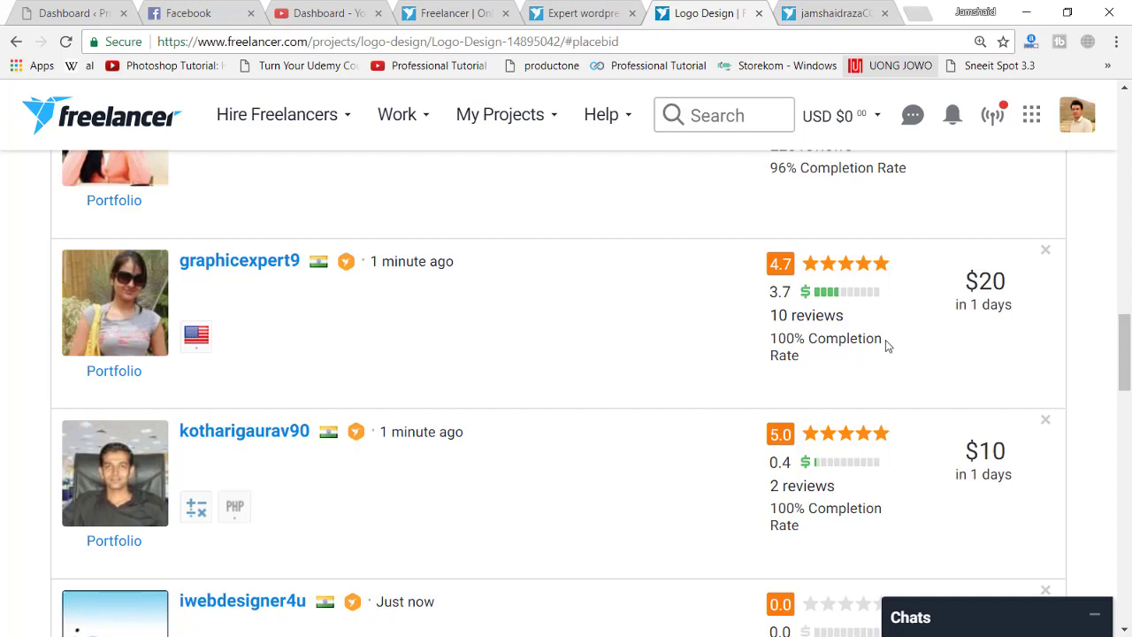
triple_click(903, 378)
click(963, 445)
scroll(1116, 333, down, 2)
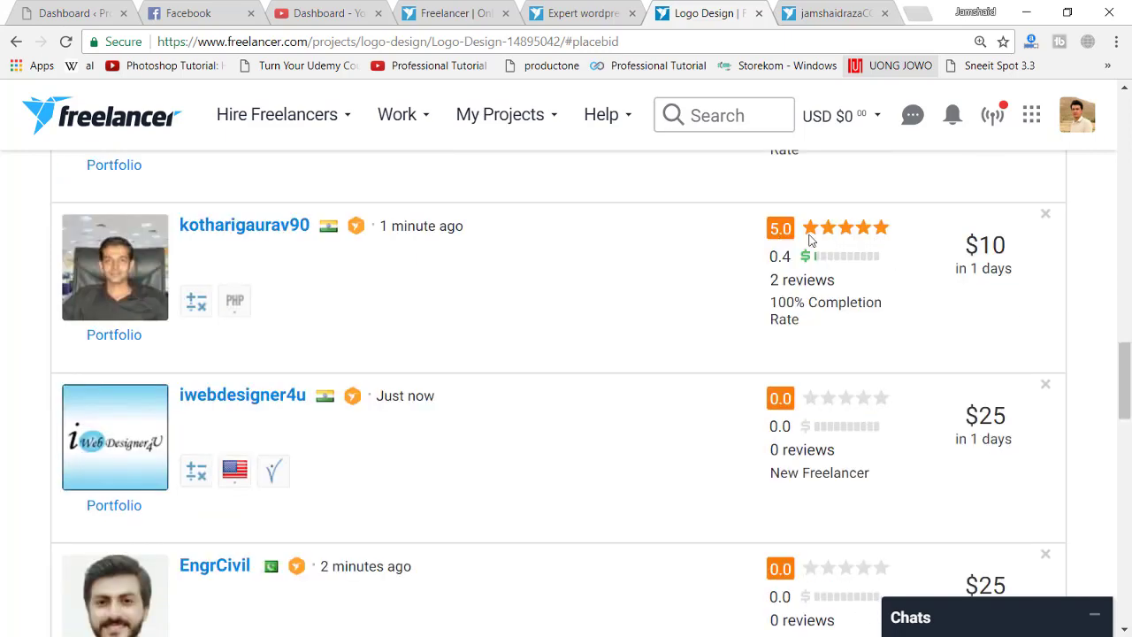
mouse_move(789, 261)
Recheck the submitted bid's price against the project's budget and description, and dismiss the Virtual Assistant job alert.
scroll(964, 297, up, 8)
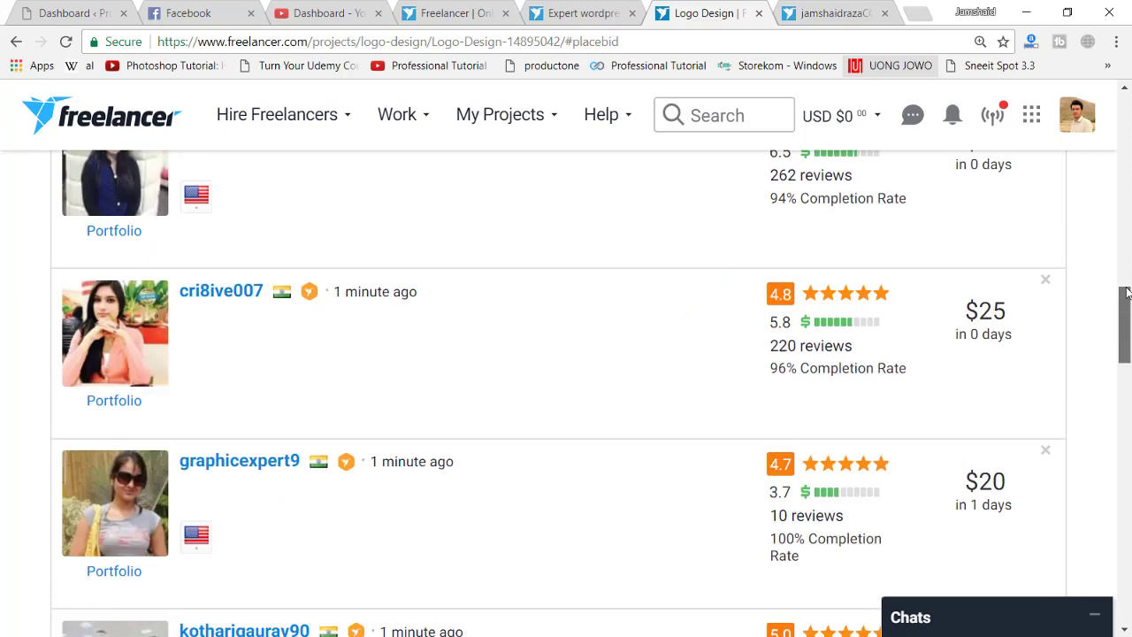
mouse_move(966, 290)
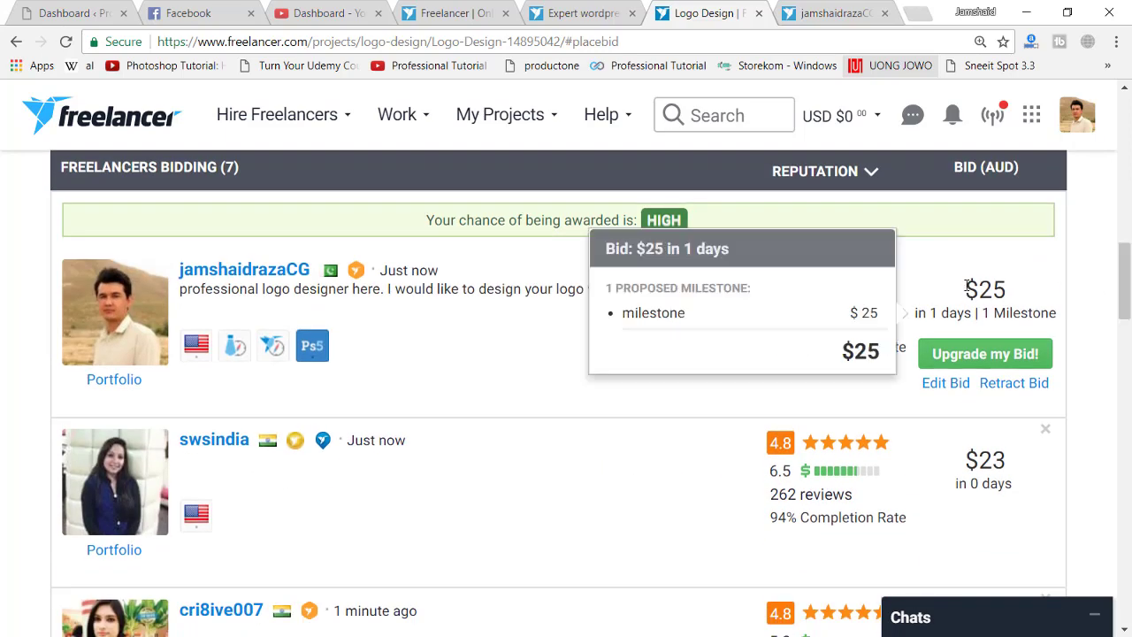
mouse_move(966, 290)
mouse_down()
mouse_move(1014, 290)
mouse_move(964, 290)
mouse_up()
drag(1122, 277, 1121, 141)
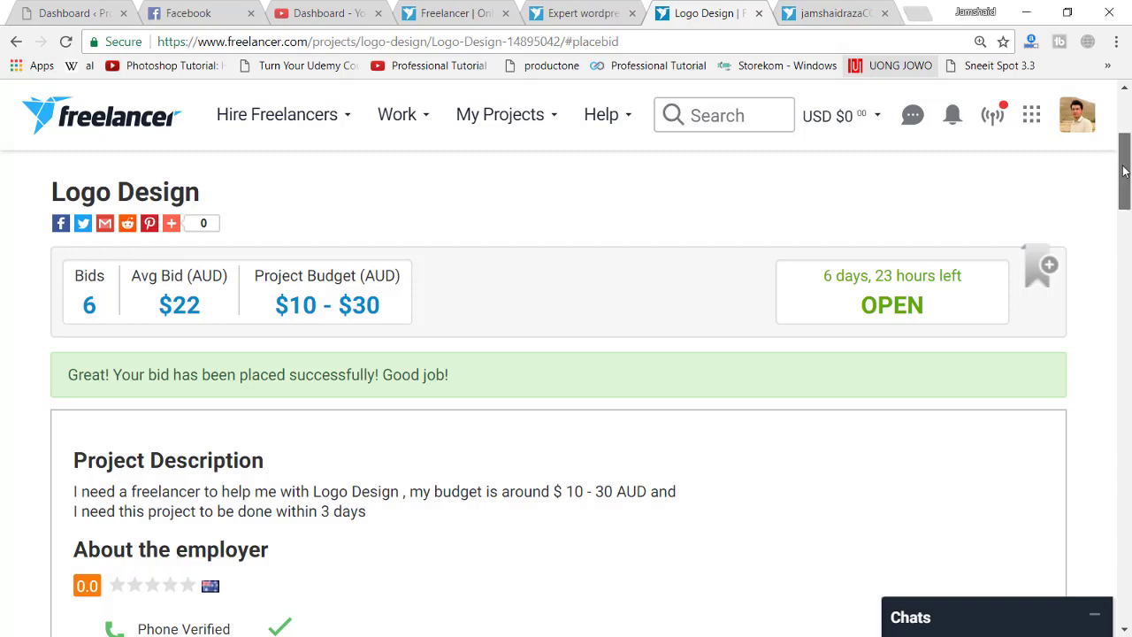
drag(1123, 159, 1123, 263)
click(642, 390)
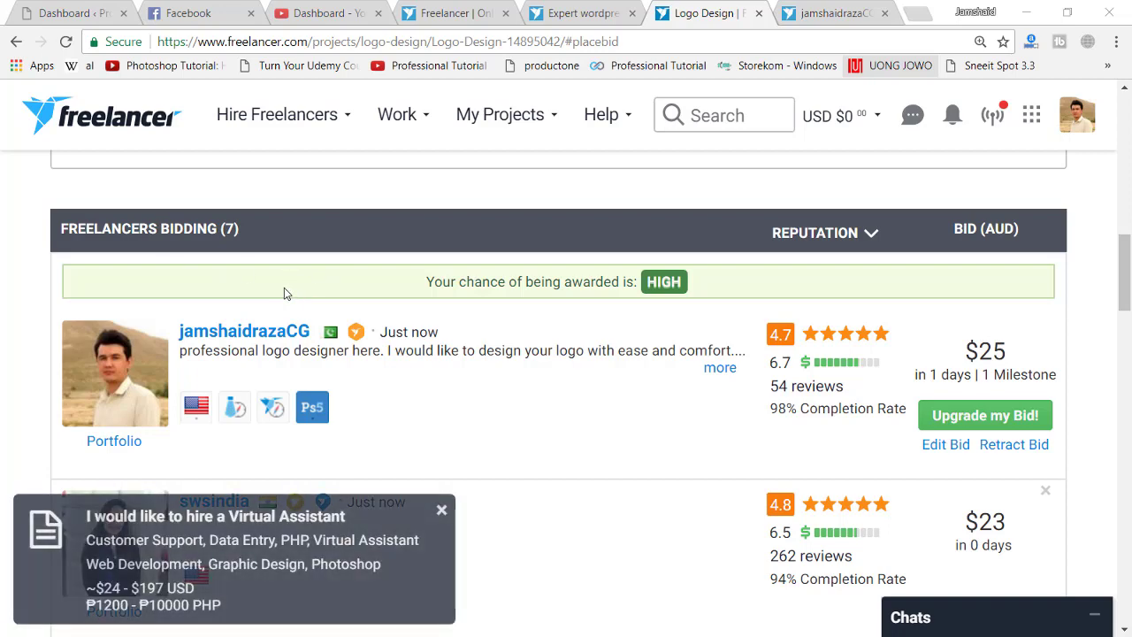
click(441, 514)
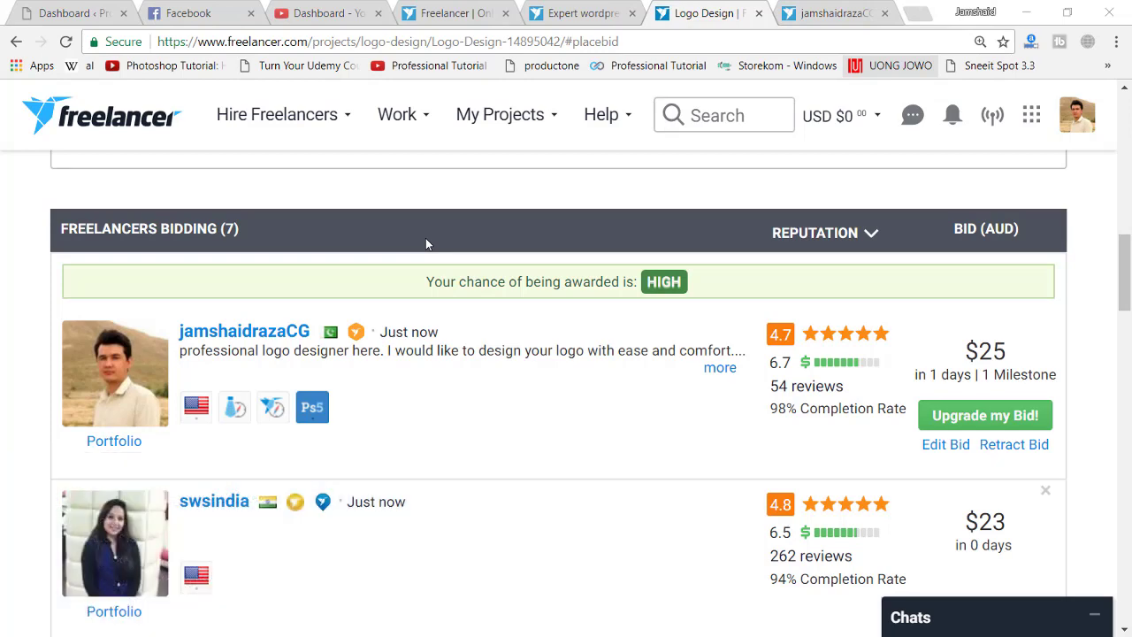
Switch to the YouTube Creator Studio dashboard and open the account's own channel page.
click(330, 14)
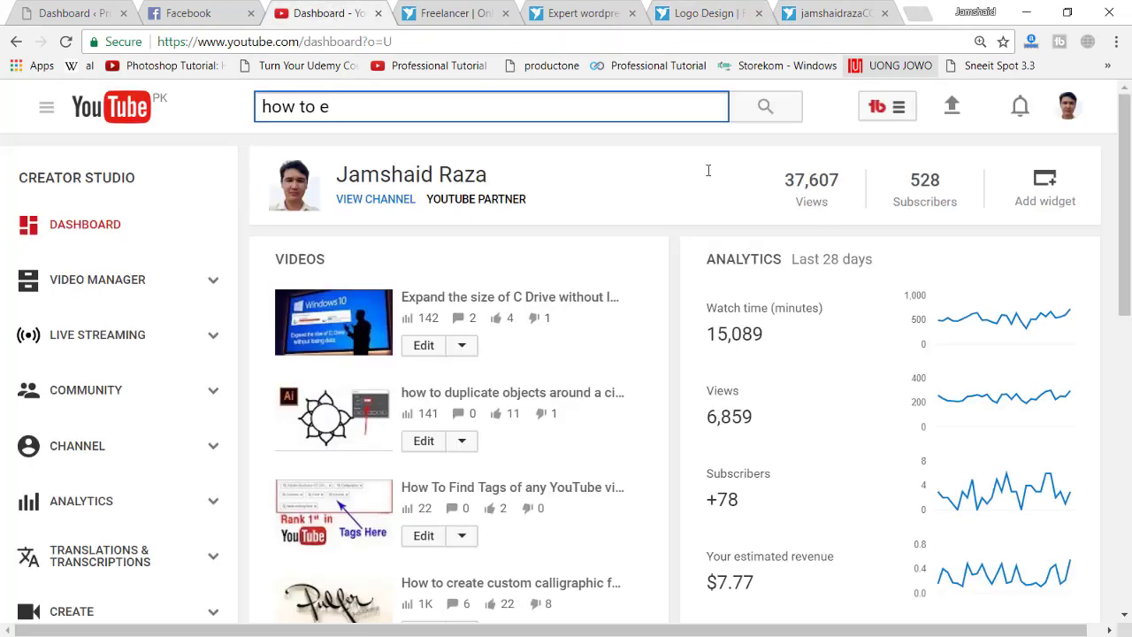
click(389, 199)
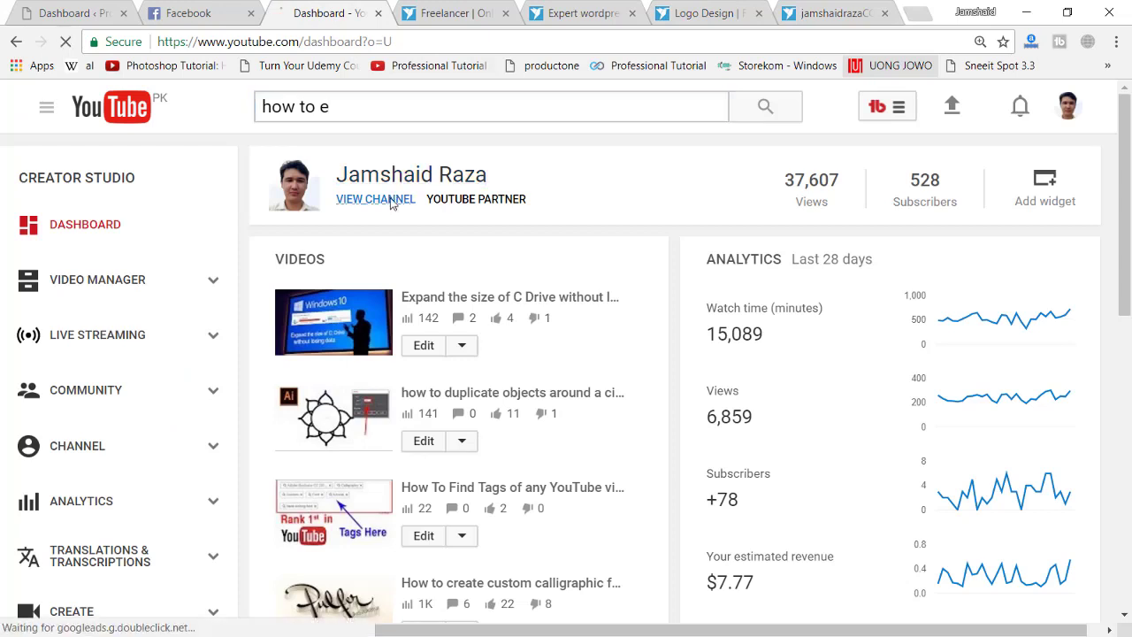